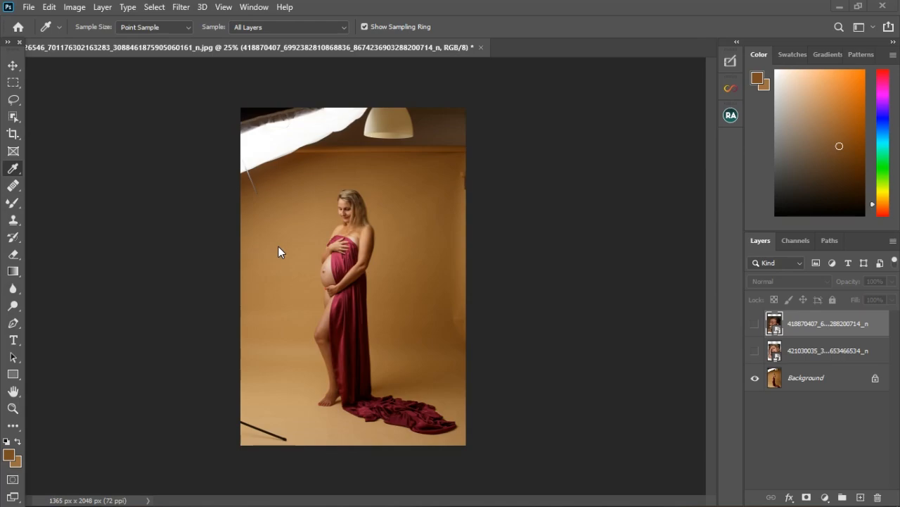
- Browse the tool groups in the toolbar, from the marquee tools down to the Clone Stamp tool
right_click(12, 85)
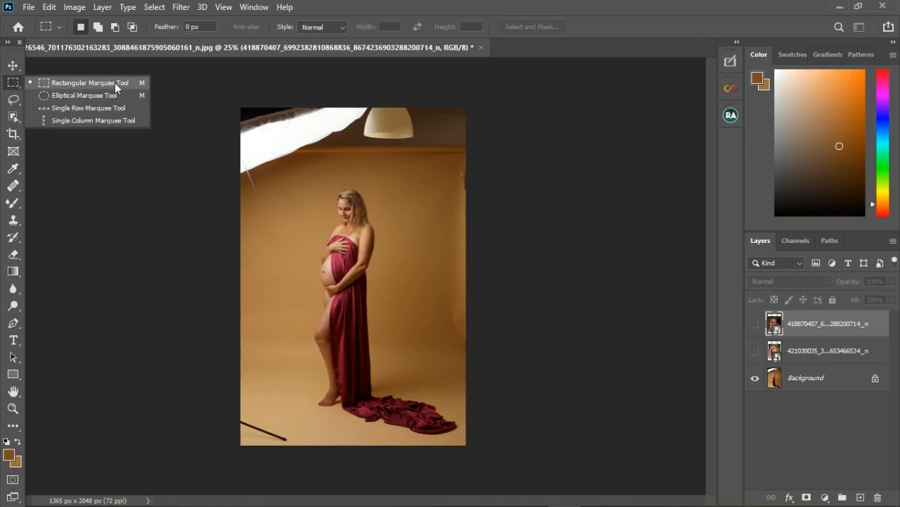
click(13, 84)
right_click(11, 100)
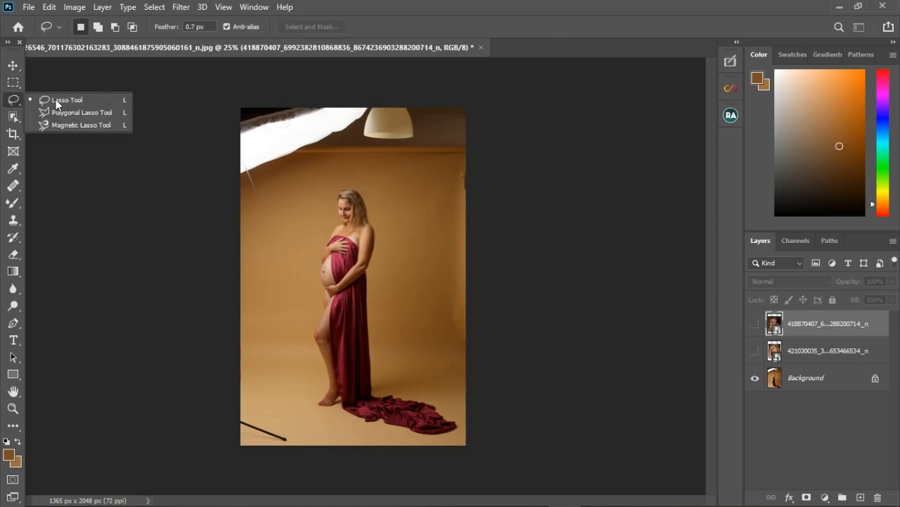
right_click(14, 117)
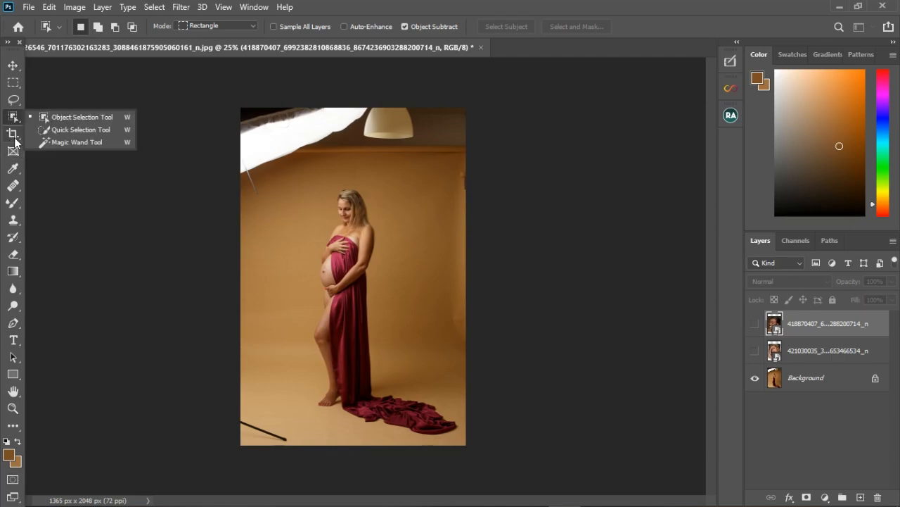
right_click(13, 134)
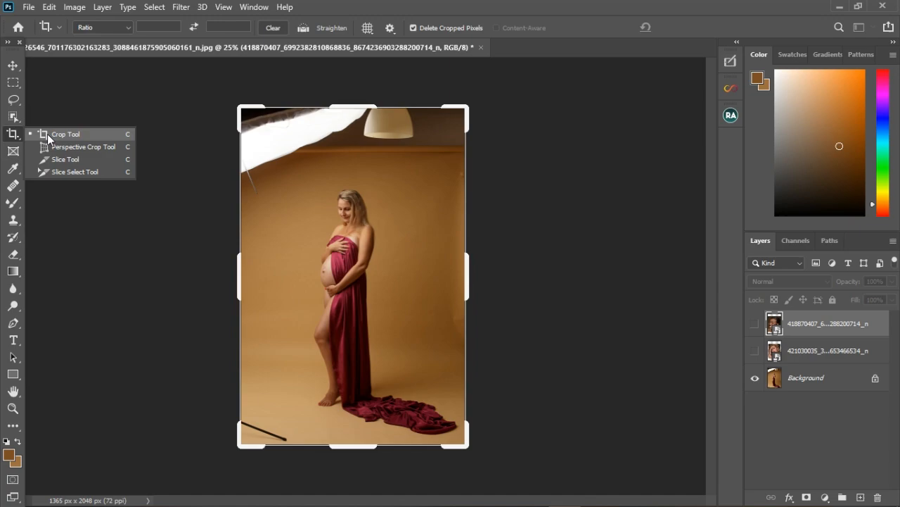
right_click(13, 170)
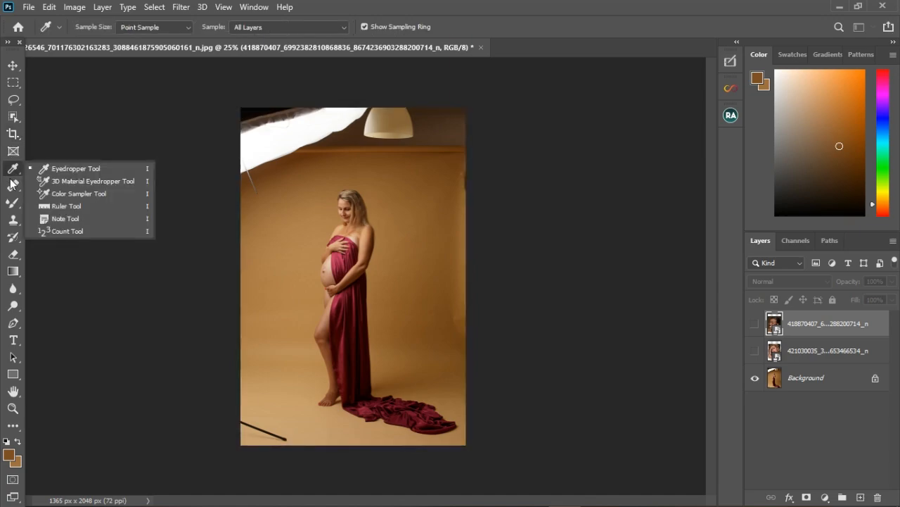
right_click(13, 186)
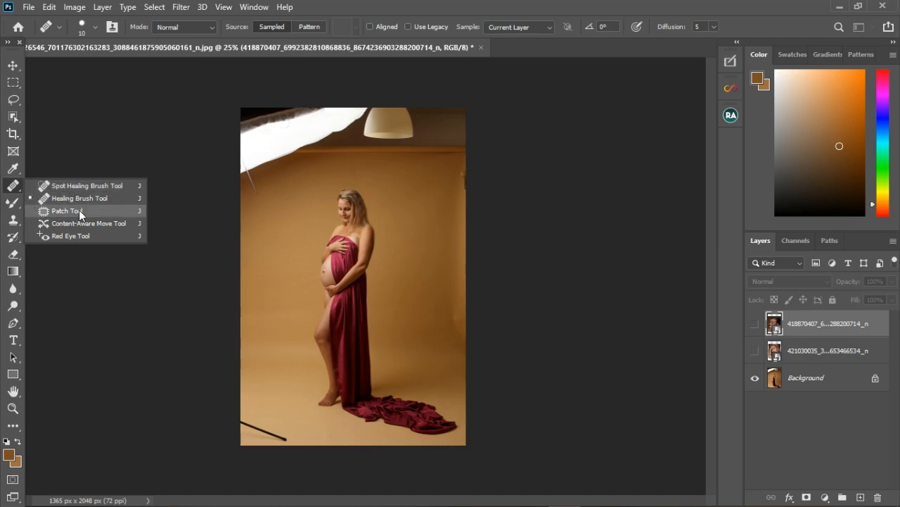
right_click(15, 205)
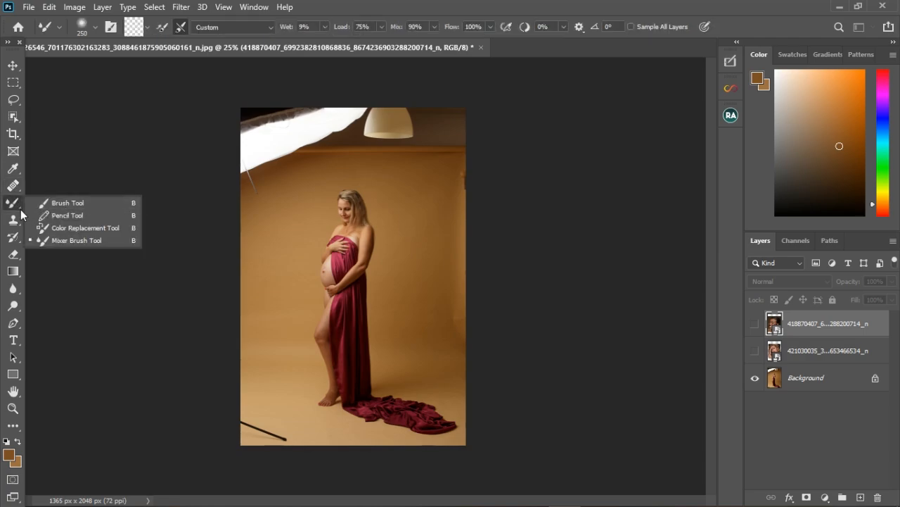
click(92, 241)
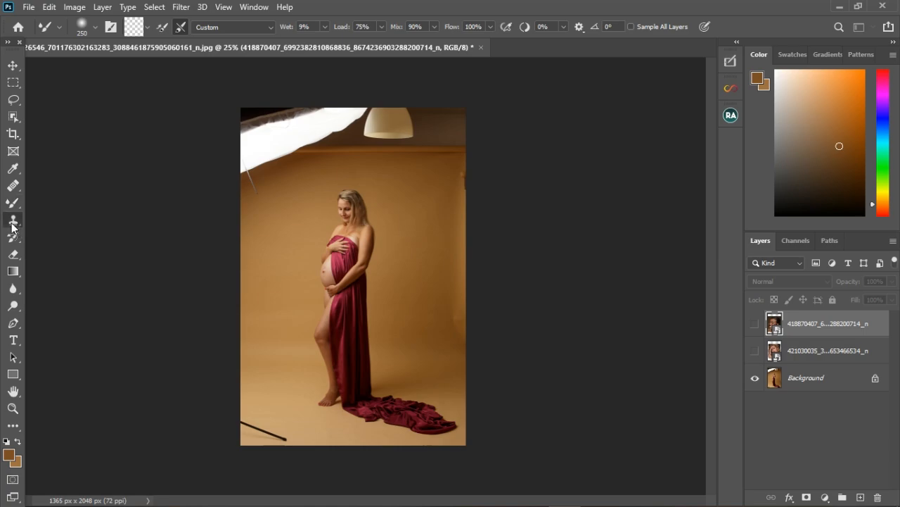
right_click(13, 220)
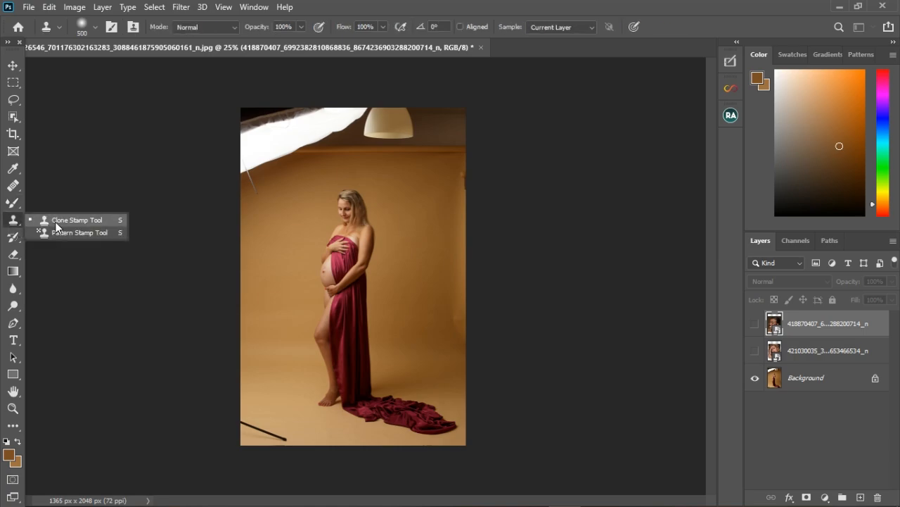
right_click(13, 288)
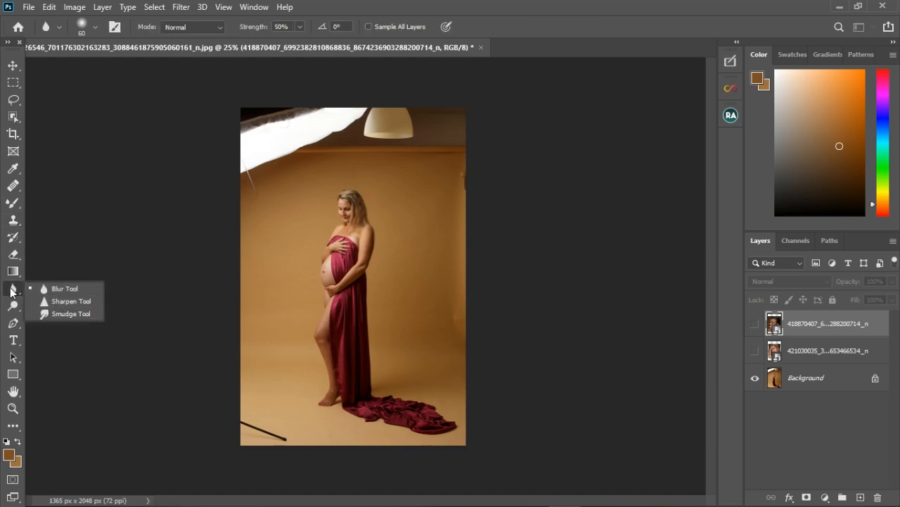
right_click(13, 220)
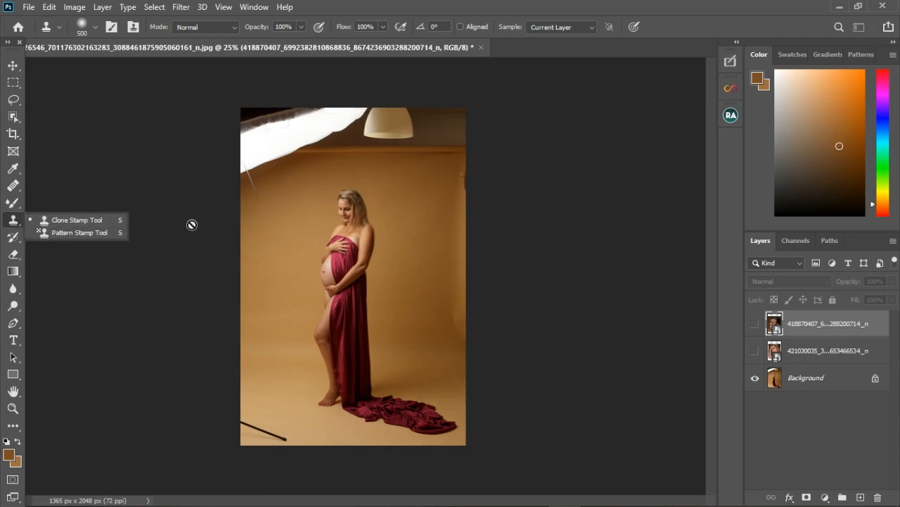
click(16, 222)
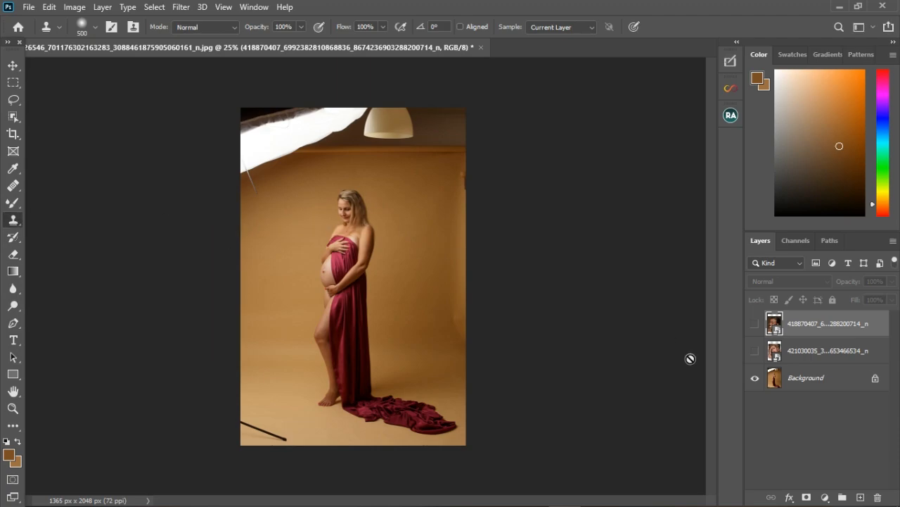
- Preview the other photo layers by toggling their visibility and zooming in on the portrait
click(756, 333)
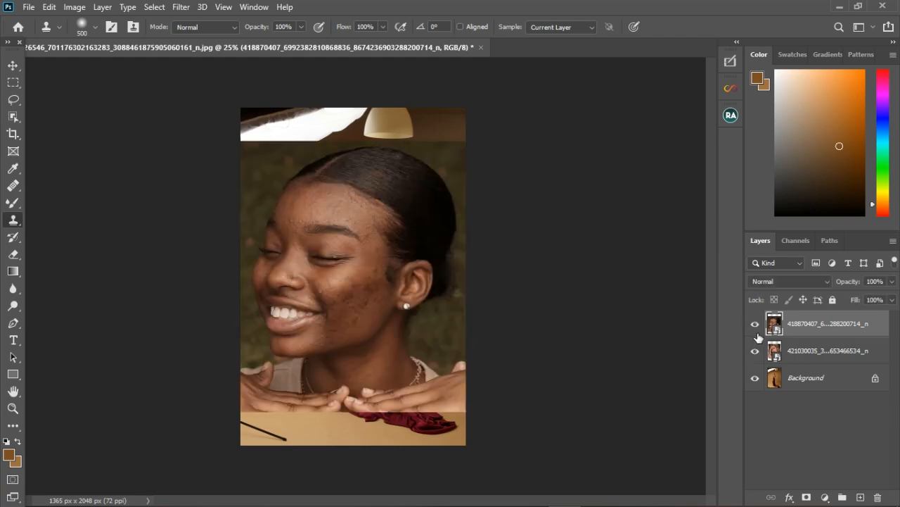
click(756, 333)
click(760, 353)
click(755, 324)
scroll(382, 301, up, 2)
scroll(382, 301, up, 1)
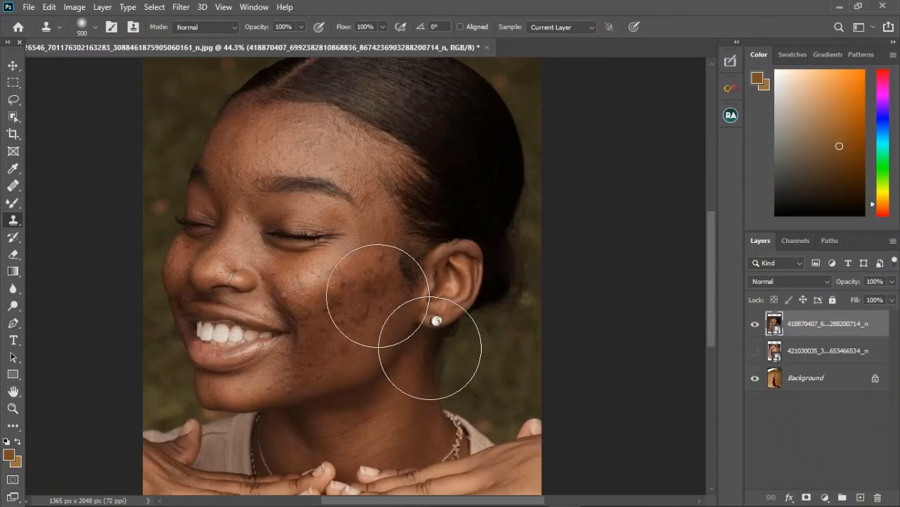
scroll(382, 301, down, 3)
scroll(396, 275, down, 3)
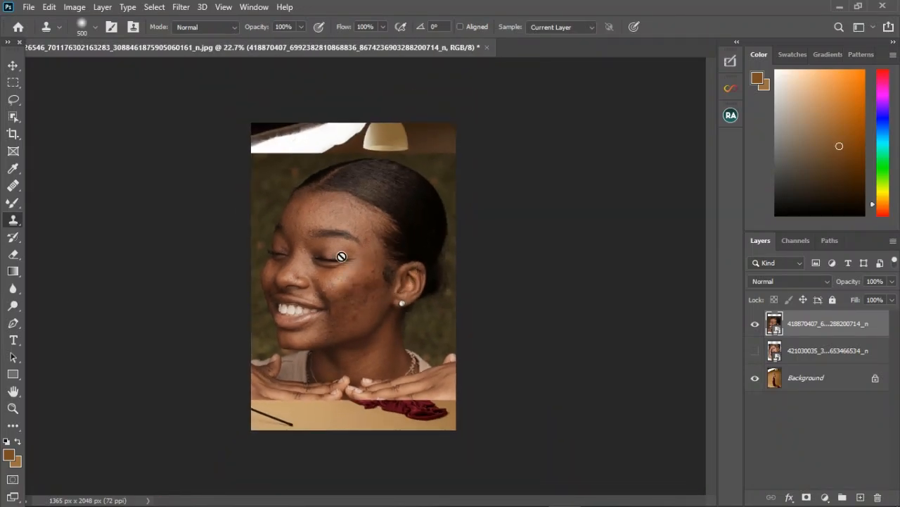
click(758, 327)
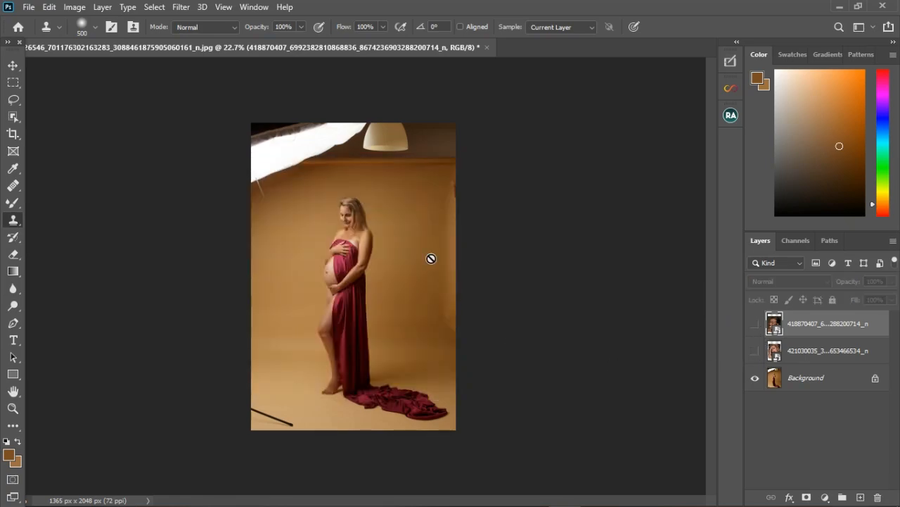
scroll(432, 258, up, 2)
click(14, 100)
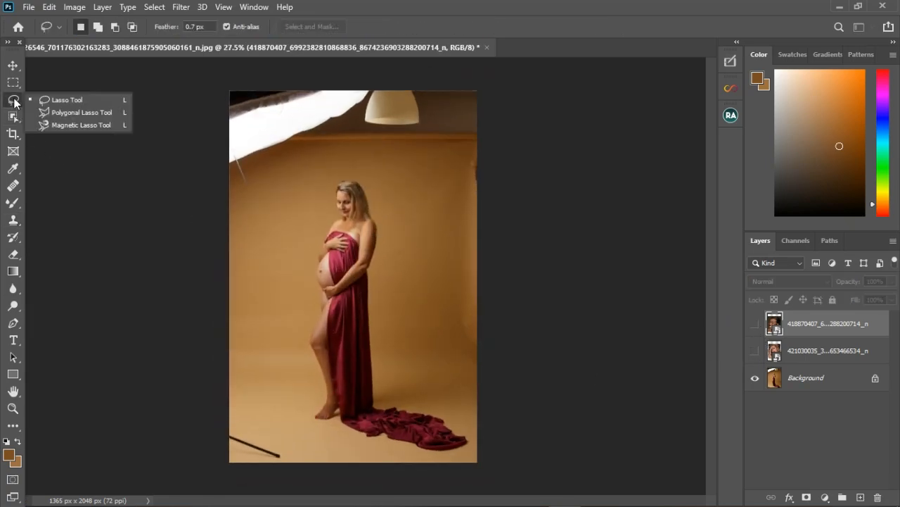
click(13, 82)
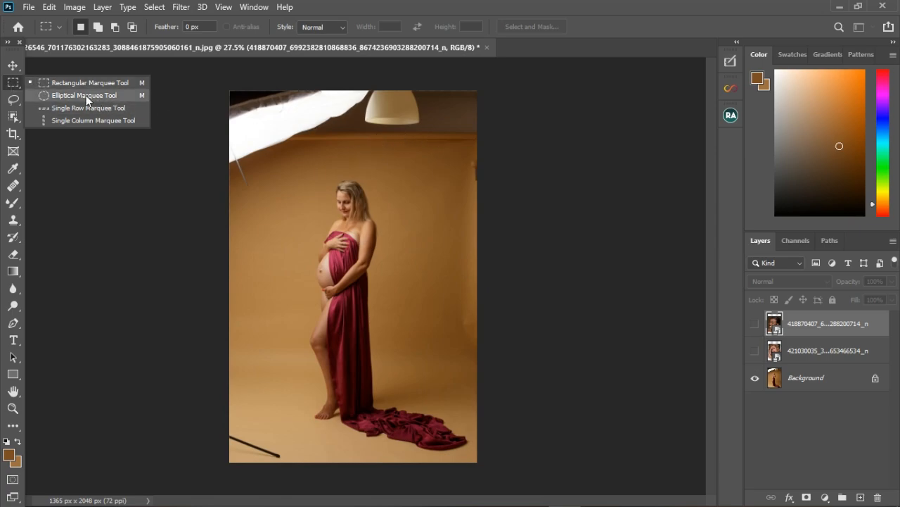
drag(450, 124, 340, 73)
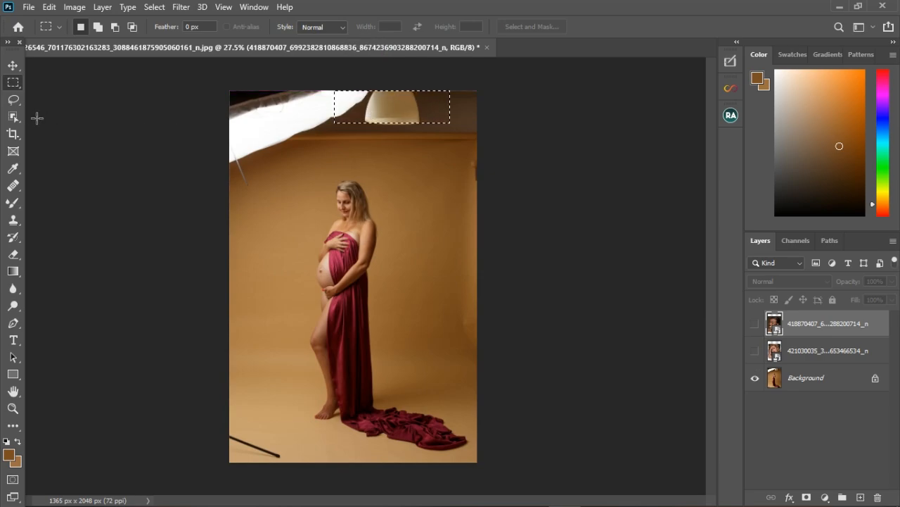
click(11, 100)
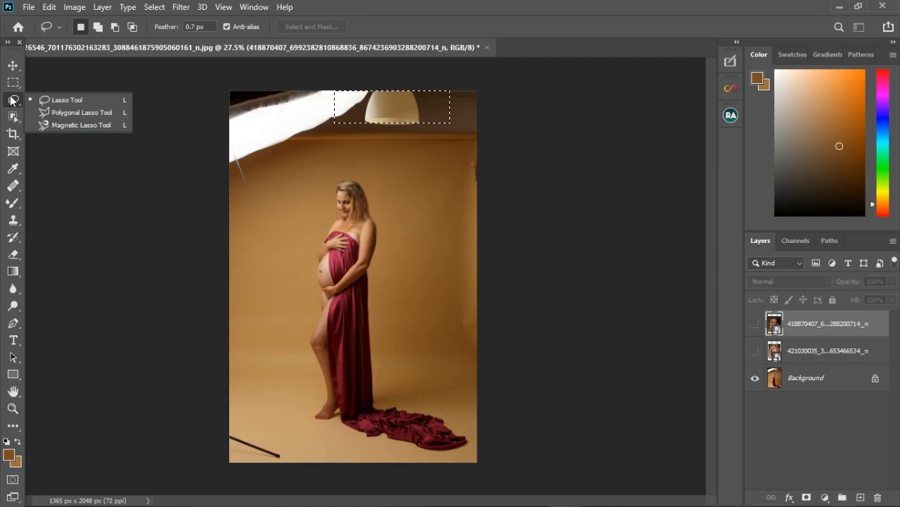
click(56, 100)
key(ctrl+d)
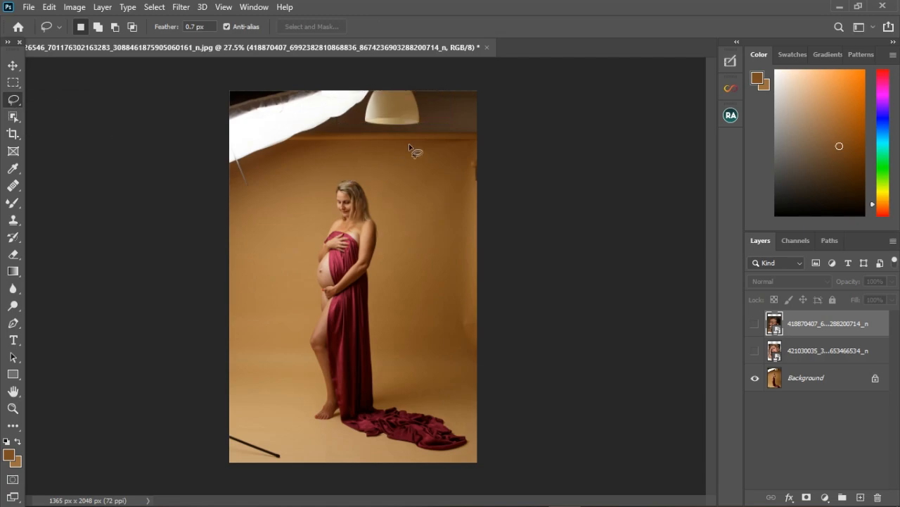
- Lasso a freehand selection around the ceiling lamp, then switch to the Object Selection tool
mouse_move(425, 114)
mouse_down()
mouse_move(401, 139)
mouse_move(366, 131)
mouse_move(370, 94)
mouse_move(418, 85)
mouse_up()
drag(426, 118, 426, 125)
click(12, 103)
click(10, 117)
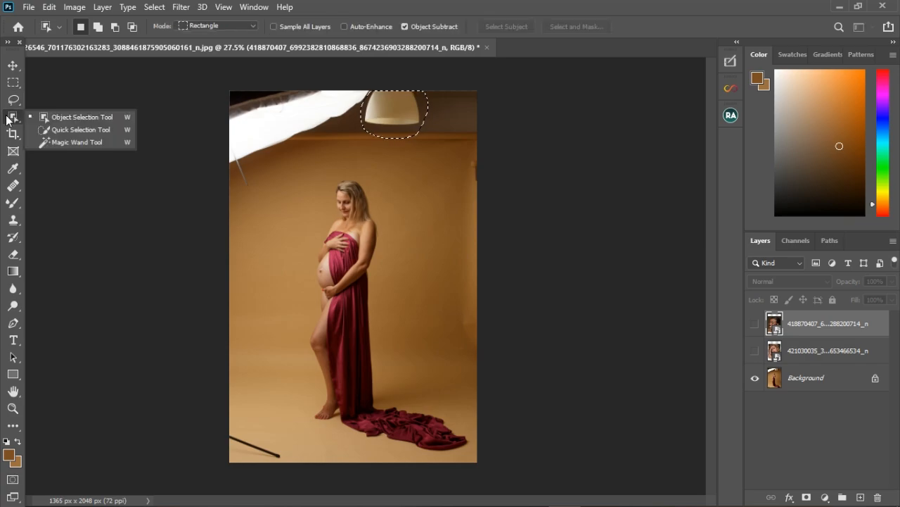
click(60, 119)
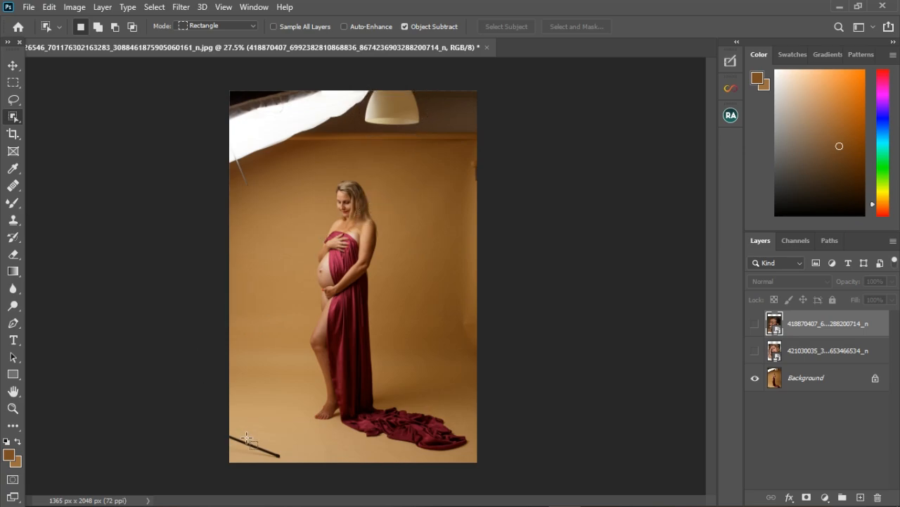
- Try to select the black pole in the lower left corner by framing it with an object selection rectangle
scroll(235, 458, up, 3)
scroll(235, 443, down, 3)
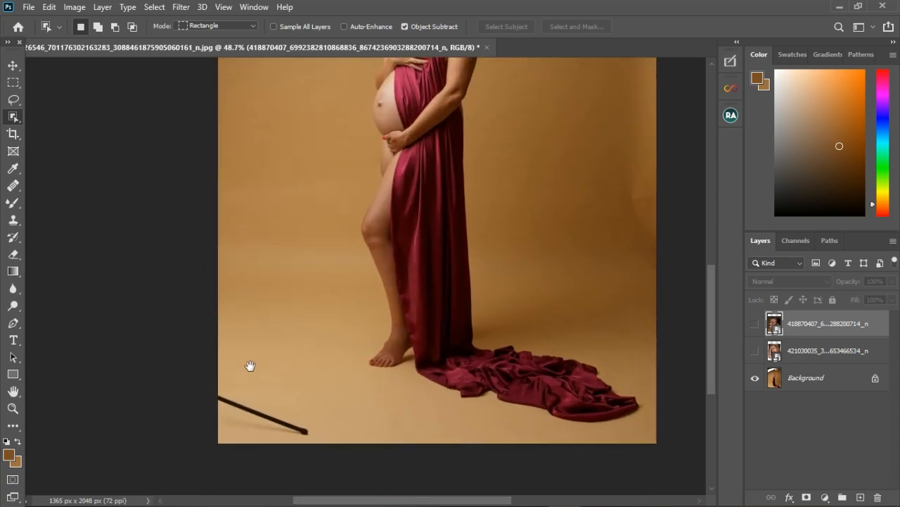
drag(213, 339, 331, 419)
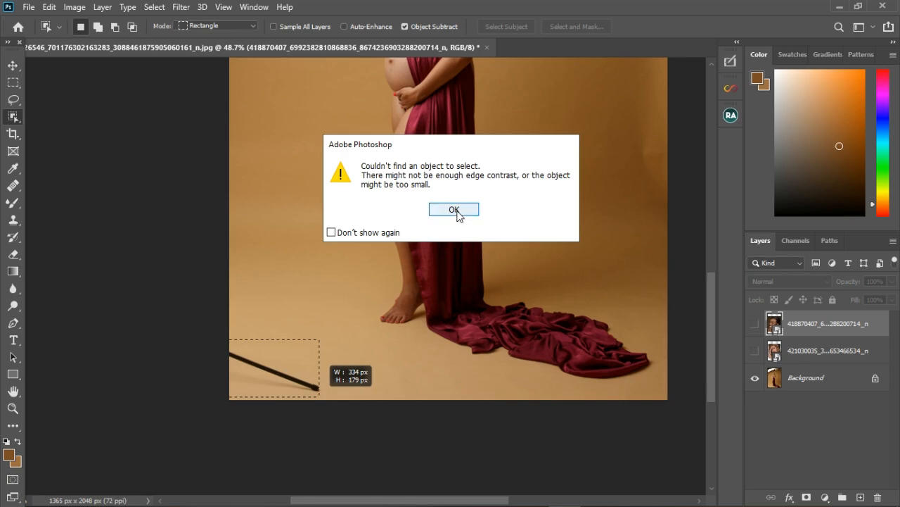
click(454, 210)
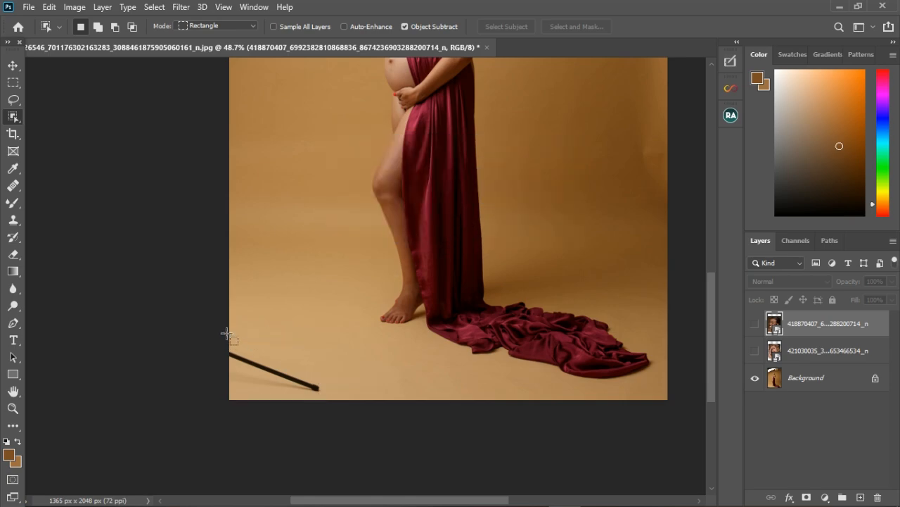
drag(226, 327, 338, 407)
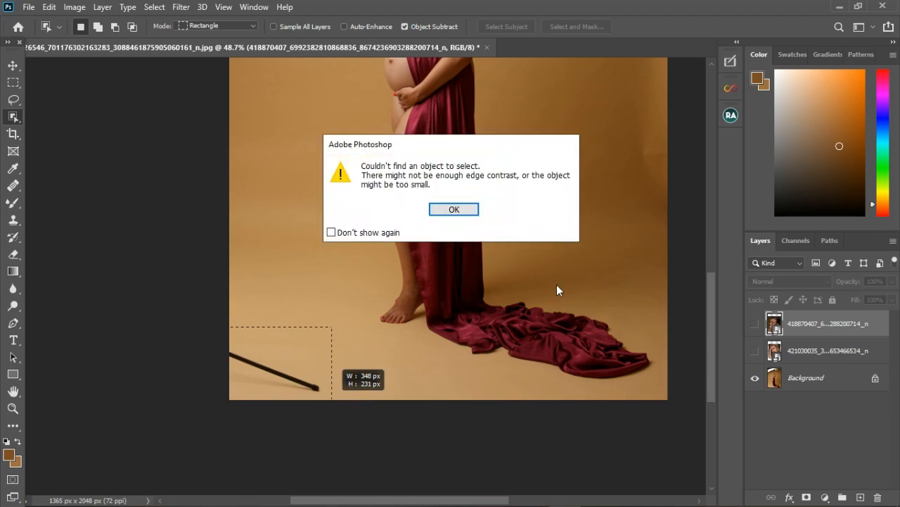
click(460, 210)
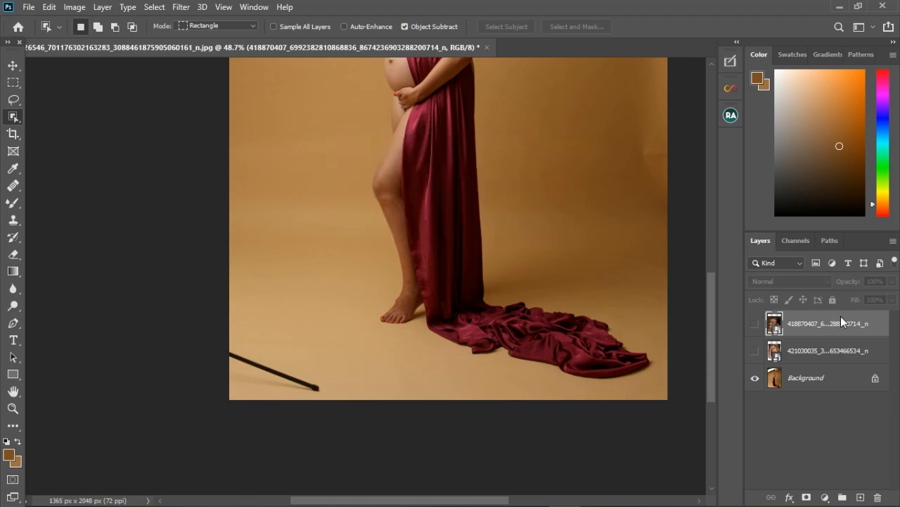
- Unlock the Background layer so it becomes an editable regular layer
click(830, 380)
click(876, 378)
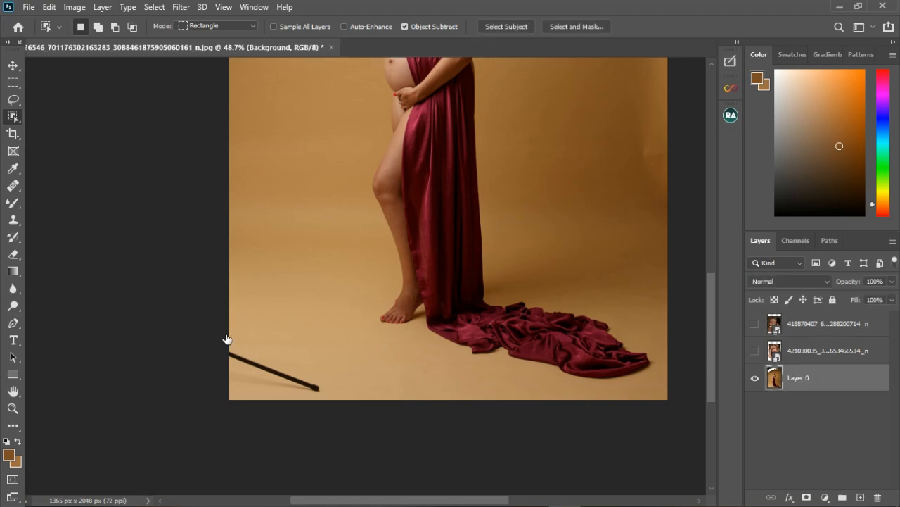
key(space)
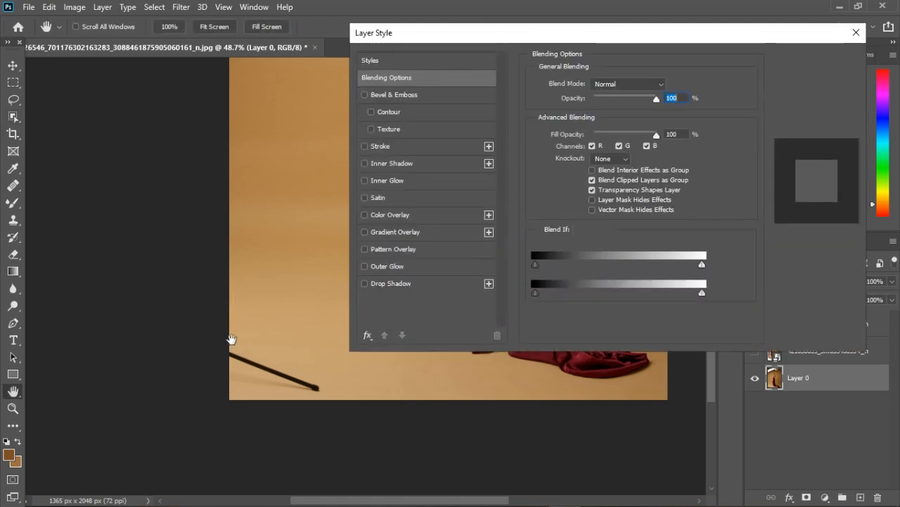
click(781, 83)
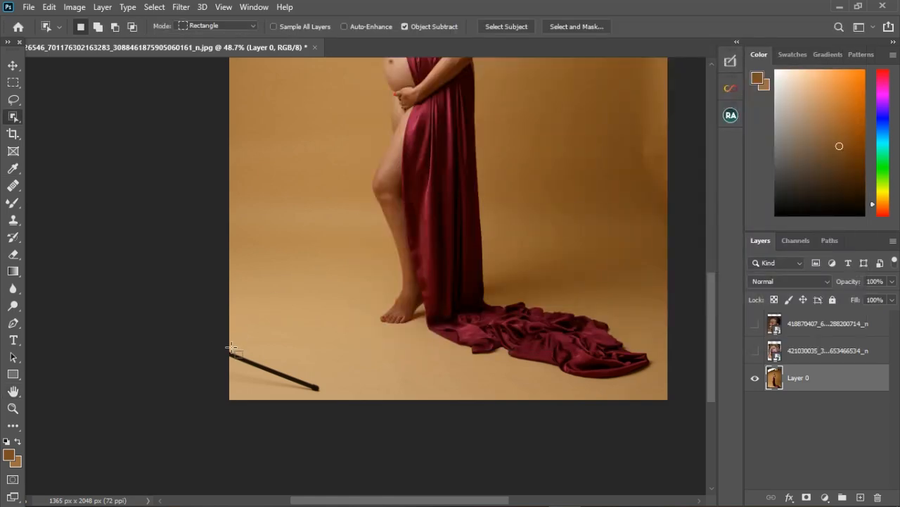
- Select the black pole in the lower left corner by framing it with an object selection rectangle
drag(227, 343, 330, 406)
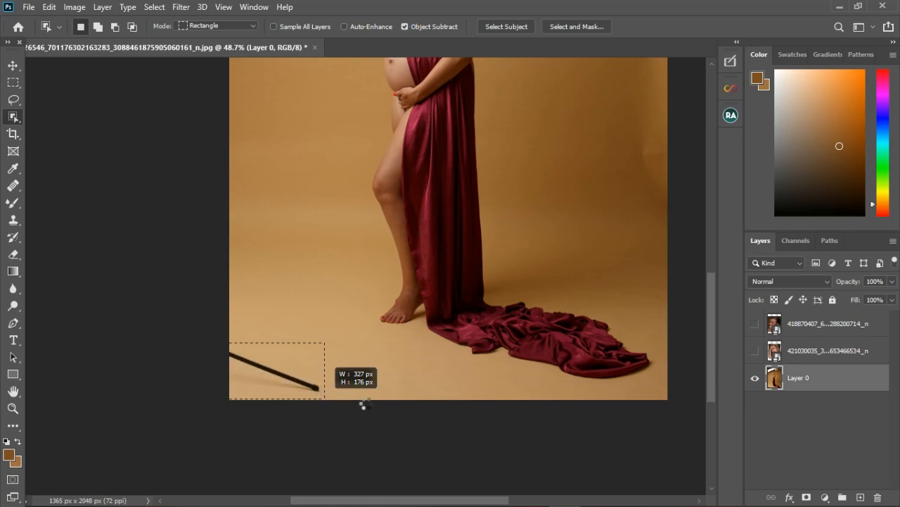
scroll(276, 385, up, 3)
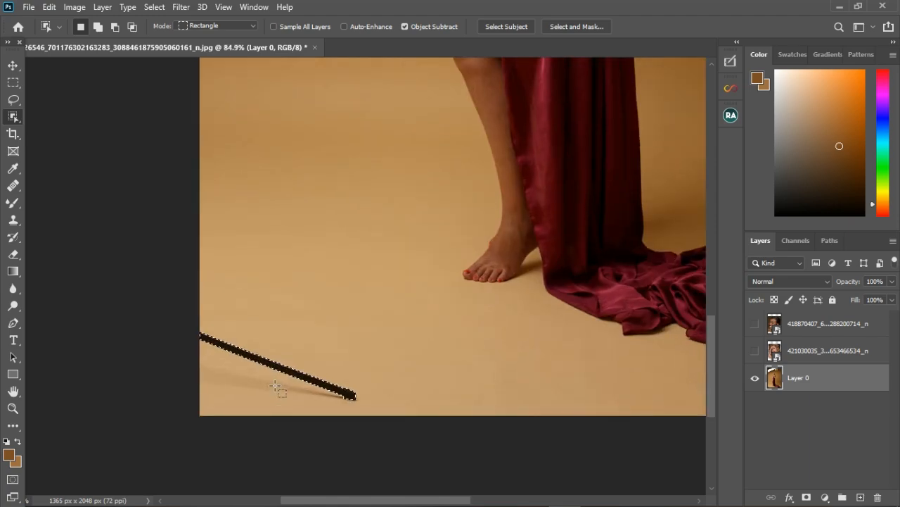
scroll(276, 386, up, 3)
scroll(276, 385, down, 5)
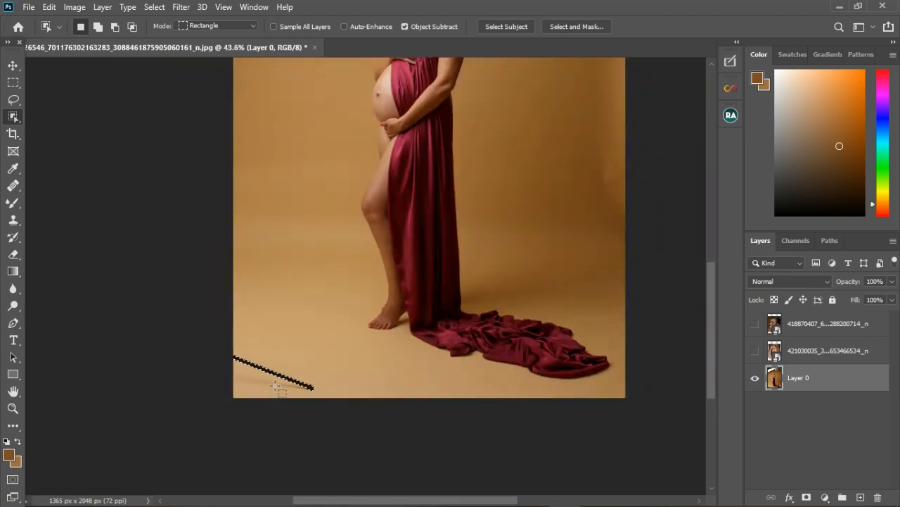
scroll(276, 386, down, 2)
- Select the ceiling lamp and the white softbox at the top with the Quick Selection tool
right_click(14, 117)
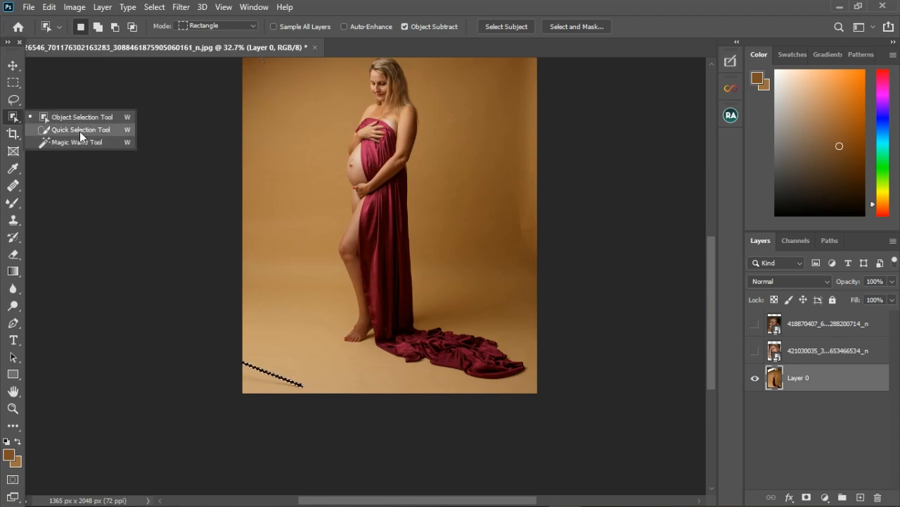
click(79, 131)
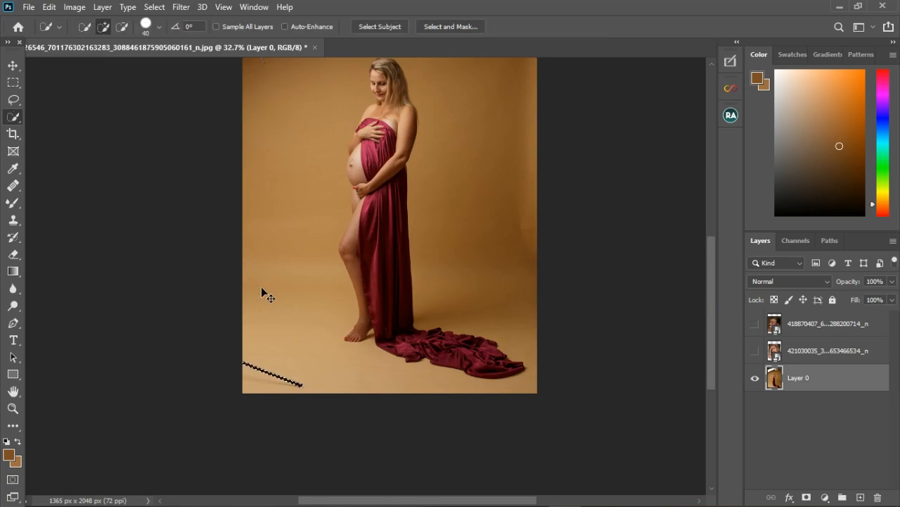
scroll(258, 387, down, 2)
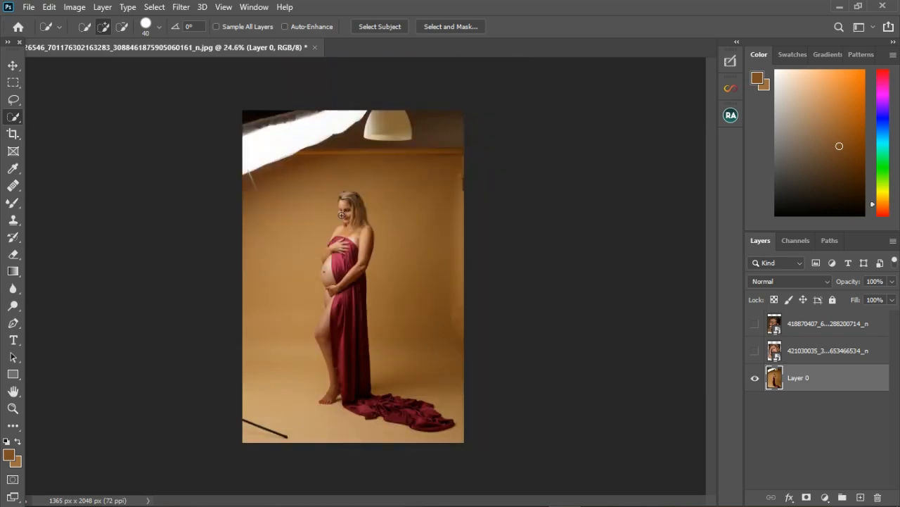
scroll(389, 118, up, 2)
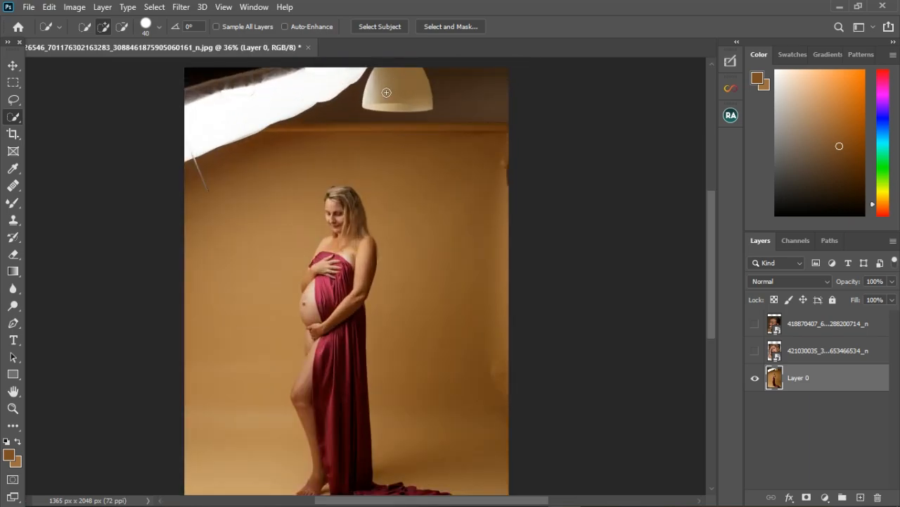
mouse_move(387, 92)
mouse_down()
mouse_move(387, 104)
mouse_move(399, 99)
mouse_up()
drag(283, 94, 216, 120)
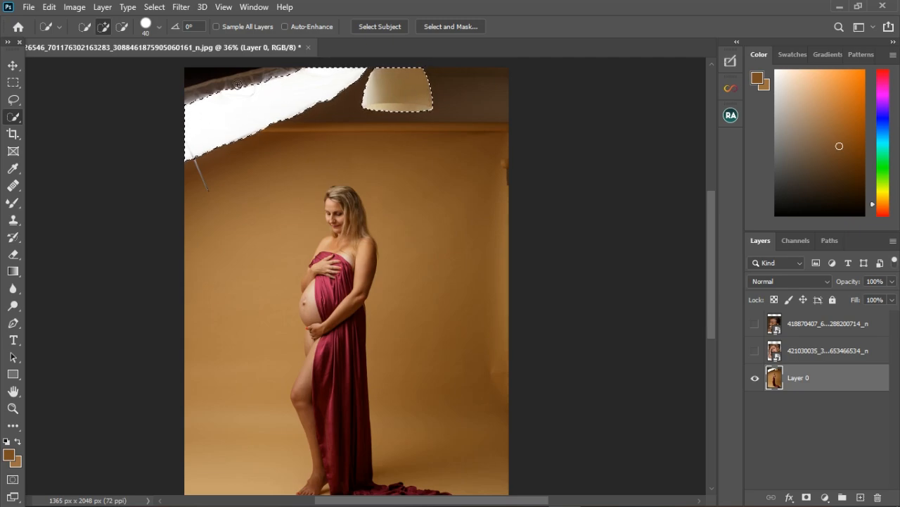
drag(238, 84, 260, 79)
- Fill the lamp and softbox selection with a brown colour sampled from the backdrop
click(50, 7)
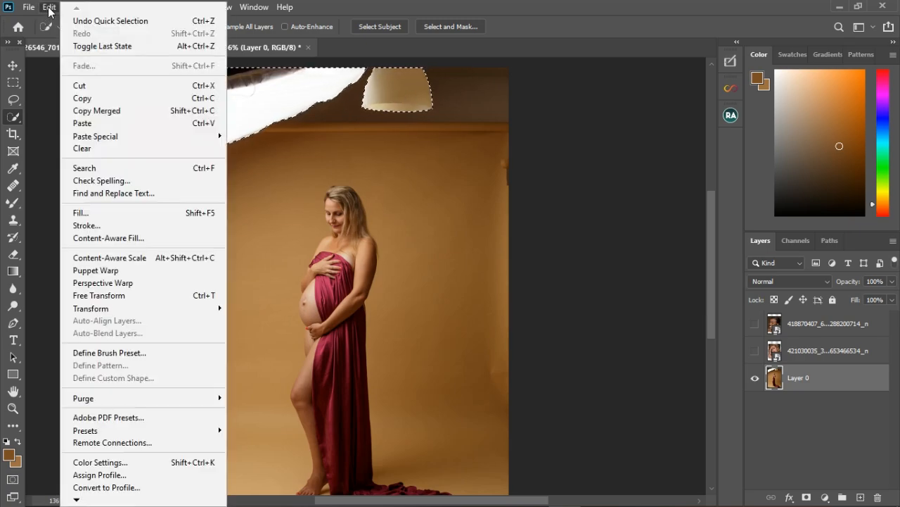
click(94, 210)
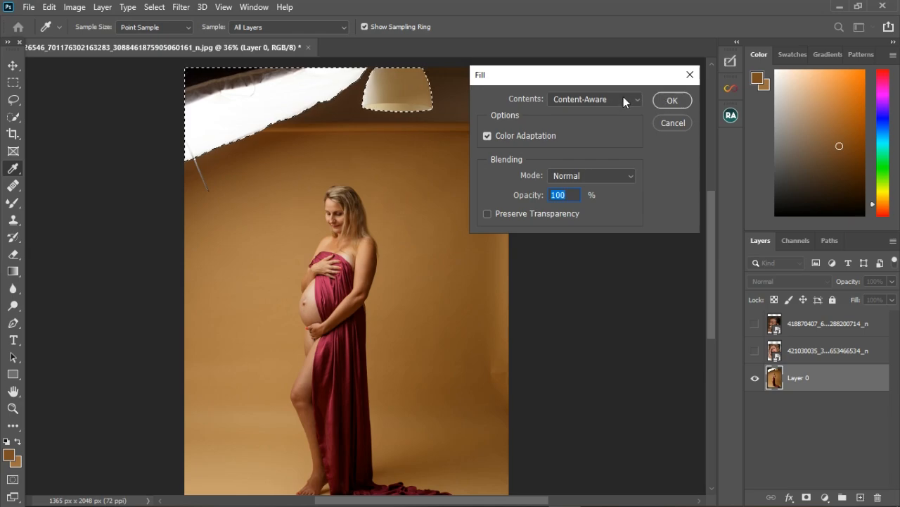
click(623, 100)
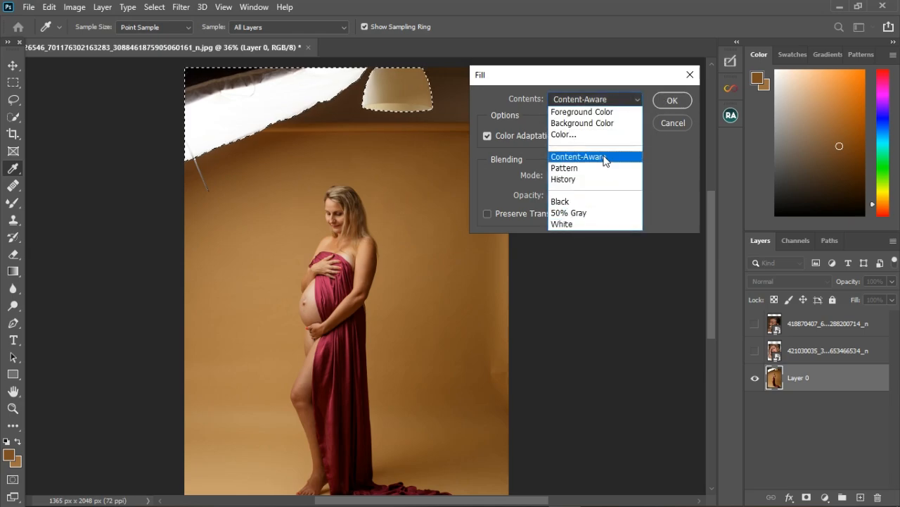
click(563, 134)
click(265, 201)
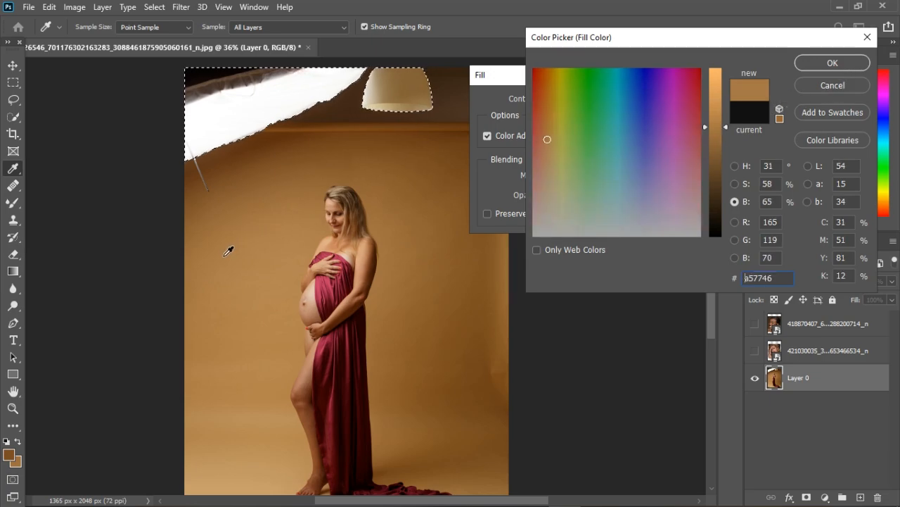
click(812, 65)
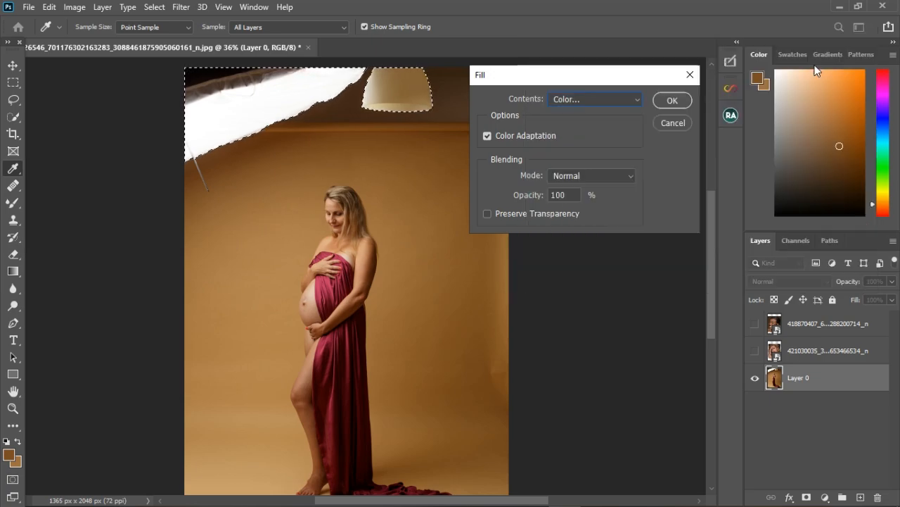
click(674, 101)
- Deselect and switch to the Rectangular Marquee tool
key(w)
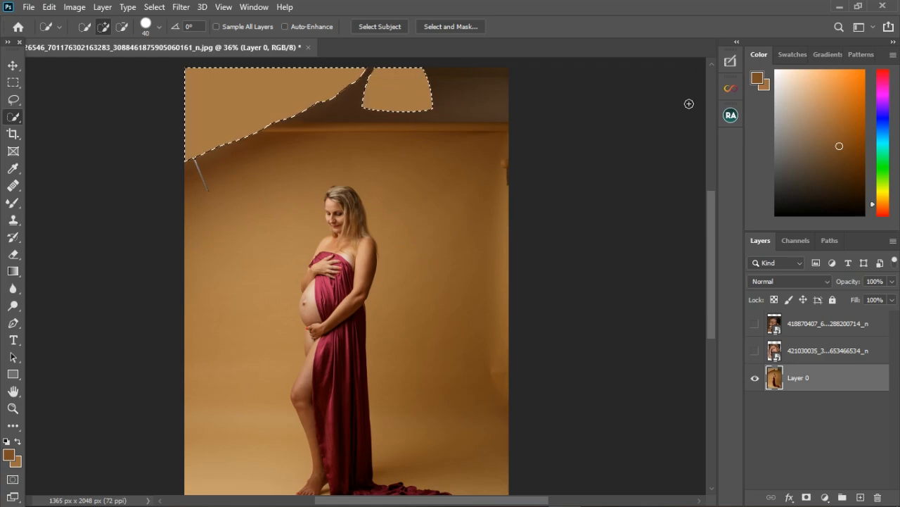
scroll(389, 175, down, 2)
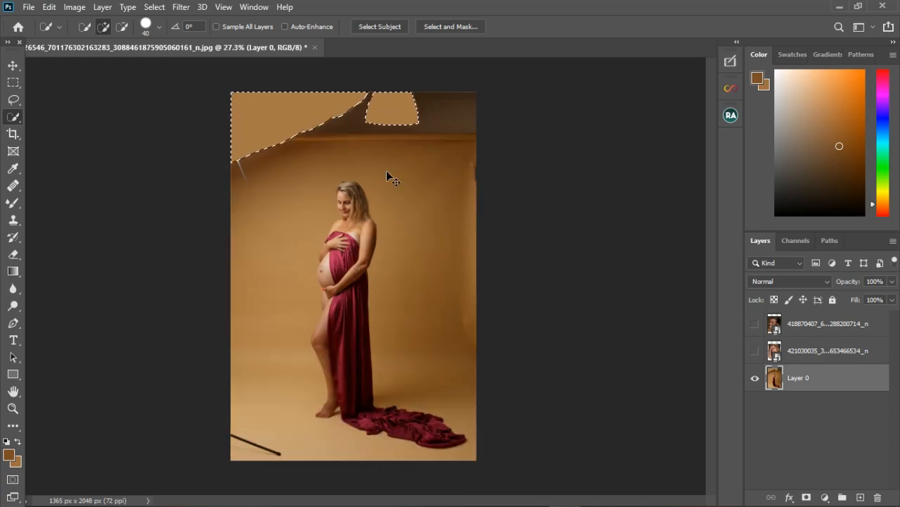
key(ctrl+d)
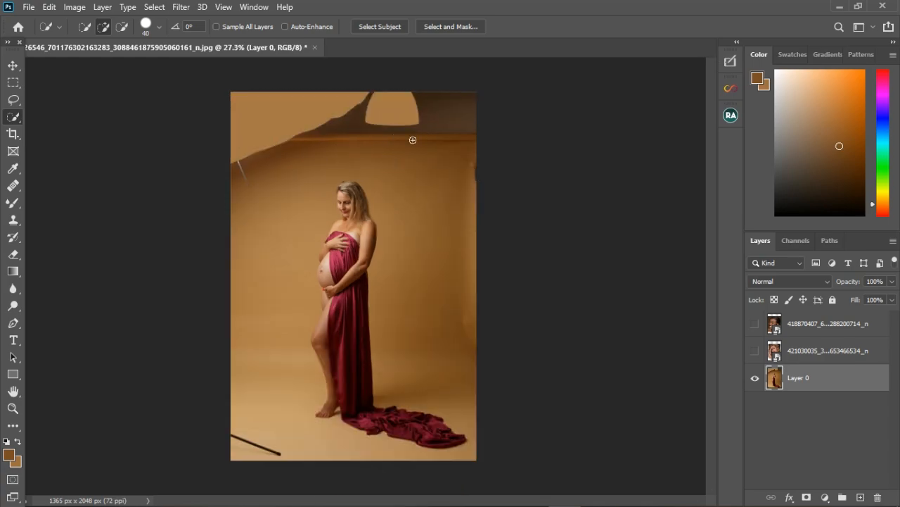
right_click(14, 118)
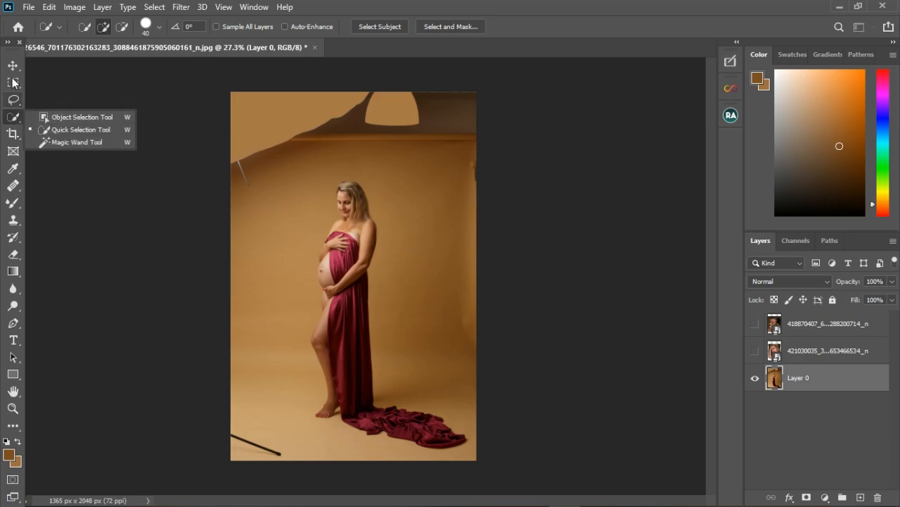
click(13, 82)
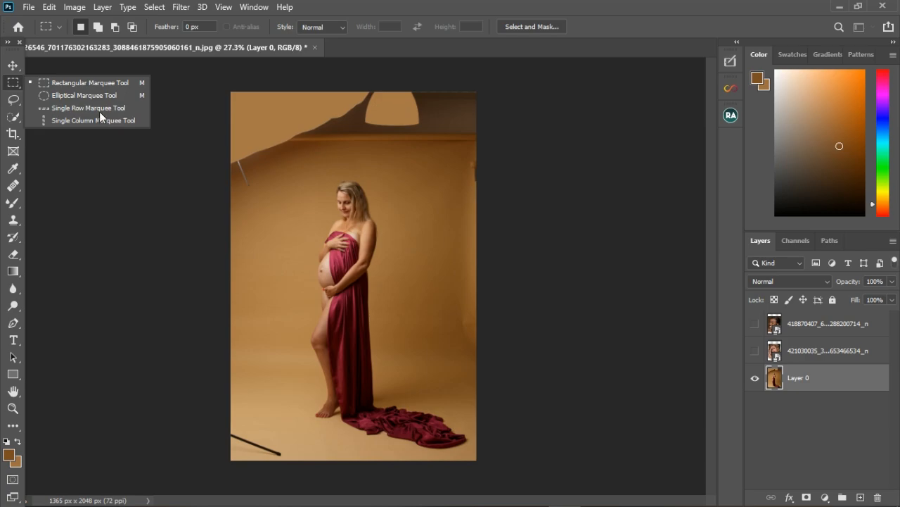
click(13, 86)
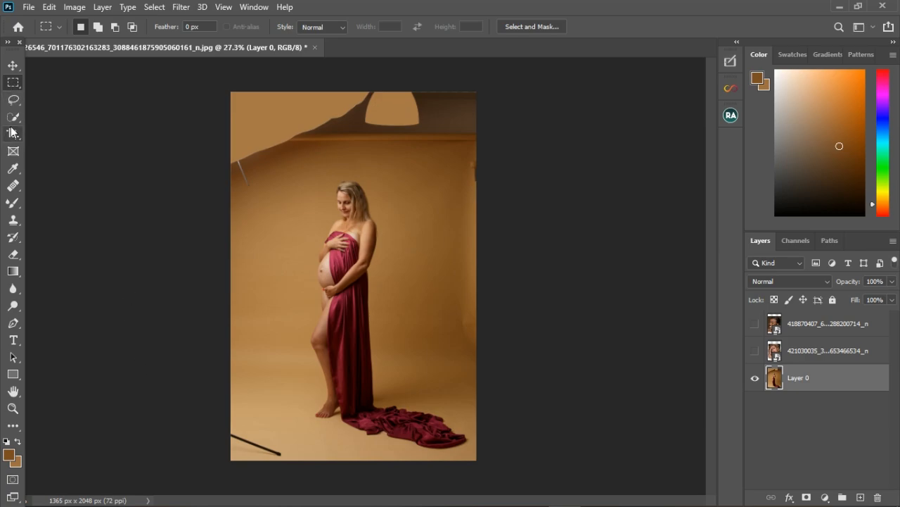
- Undo the deselection and the colour fill, then deselect
key(ctrl+z)
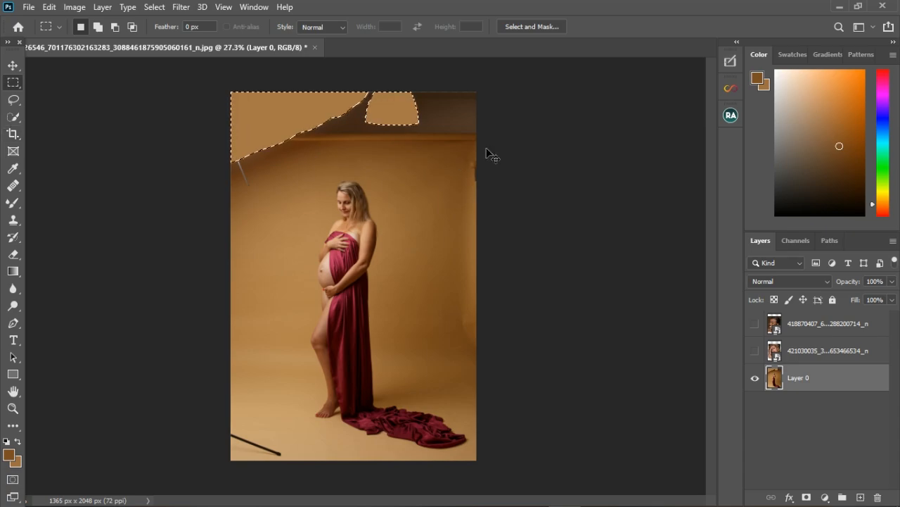
key(ctrl+z)
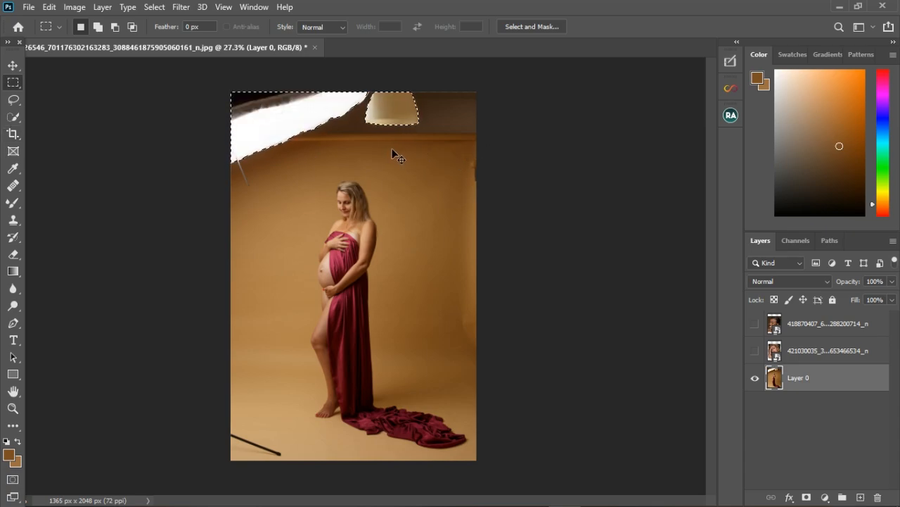
key(ctrl+d)
- Add a new empty layer and lasso a loose selection around the black pole in the lower left corner
click(860, 497)
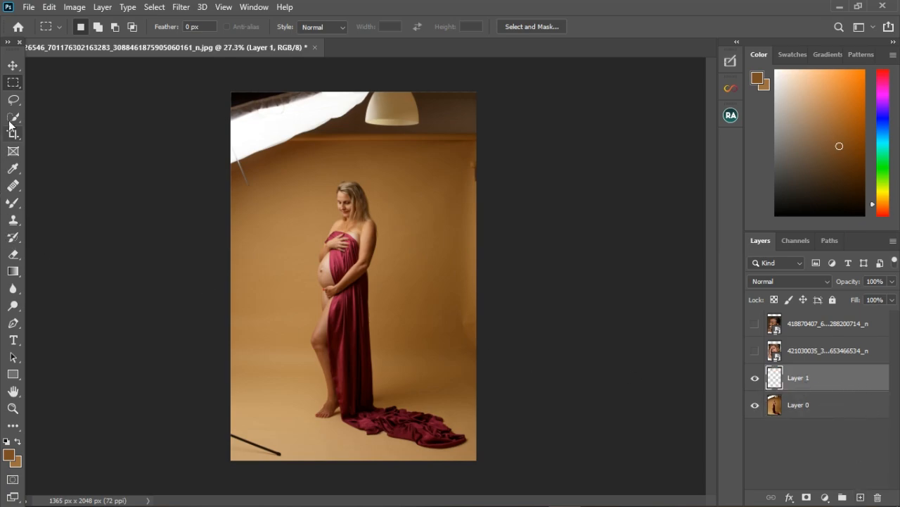
click(13, 99)
right_click(13, 99)
click(52, 98)
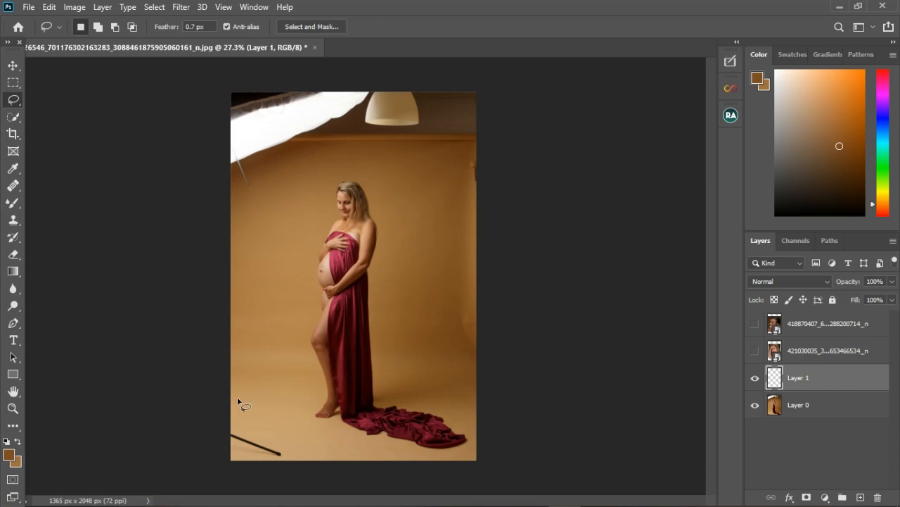
mouse_move(242, 425)
mouse_down()
mouse_move(287, 451)
mouse_move(256, 459)
mouse_move(231, 431)
mouse_up()
click(48, 7)
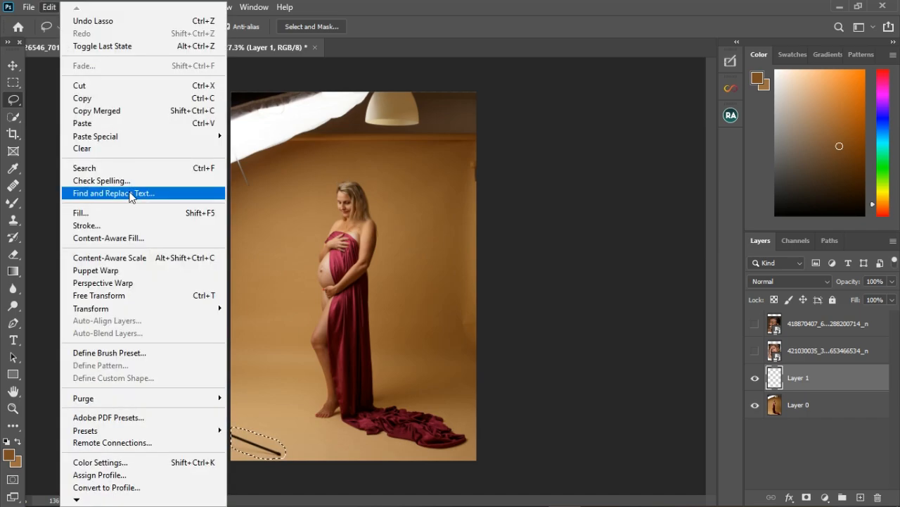
click(110, 215)
click(618, 100)
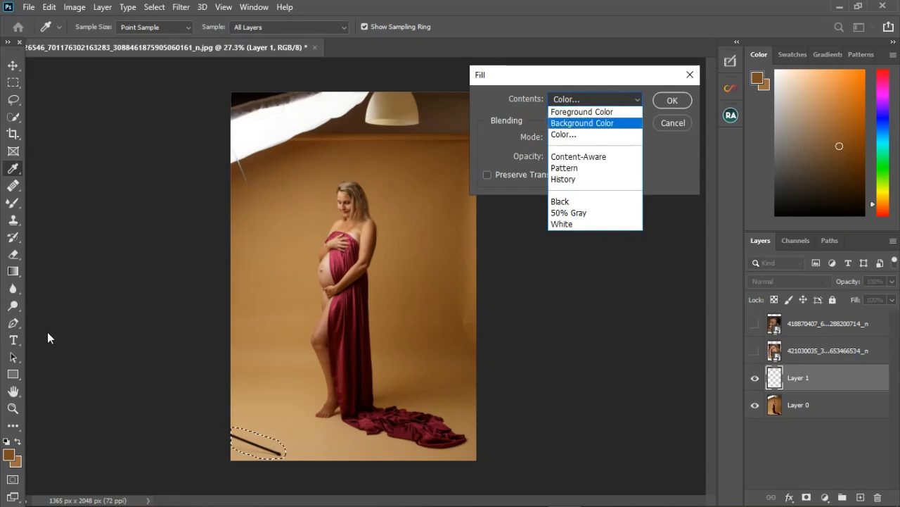
click(8, 445)
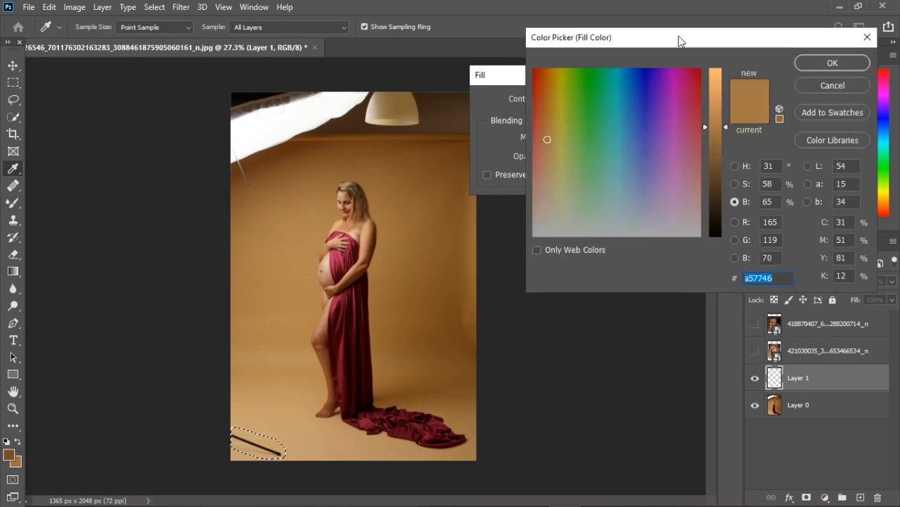
click(845, 80)
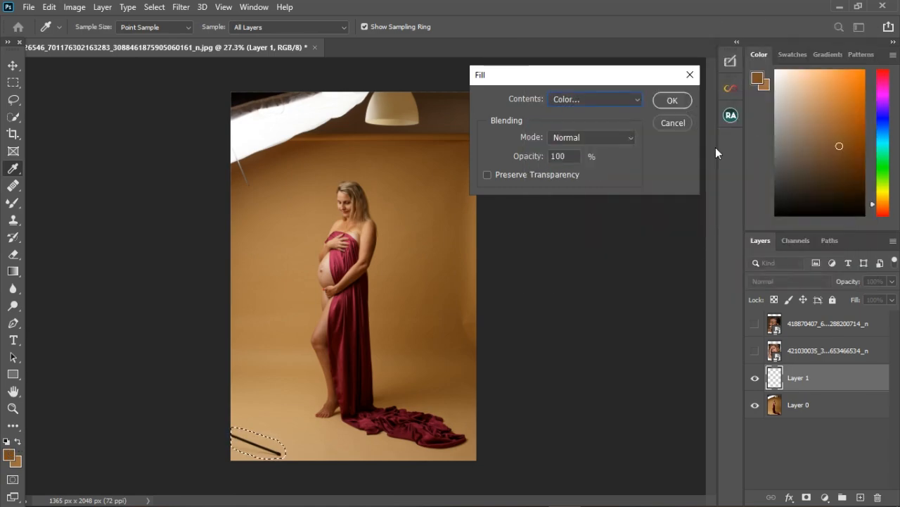
click(673, 123)
- Reset the default colours and try to content-aware fill the pole selection on the new empty layer
click(7, 441)
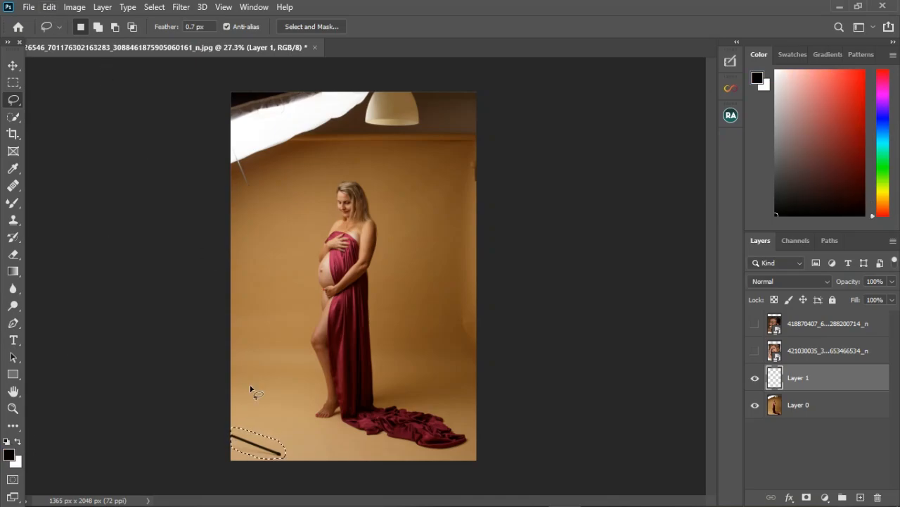
scroll(252, 473, up, 5)
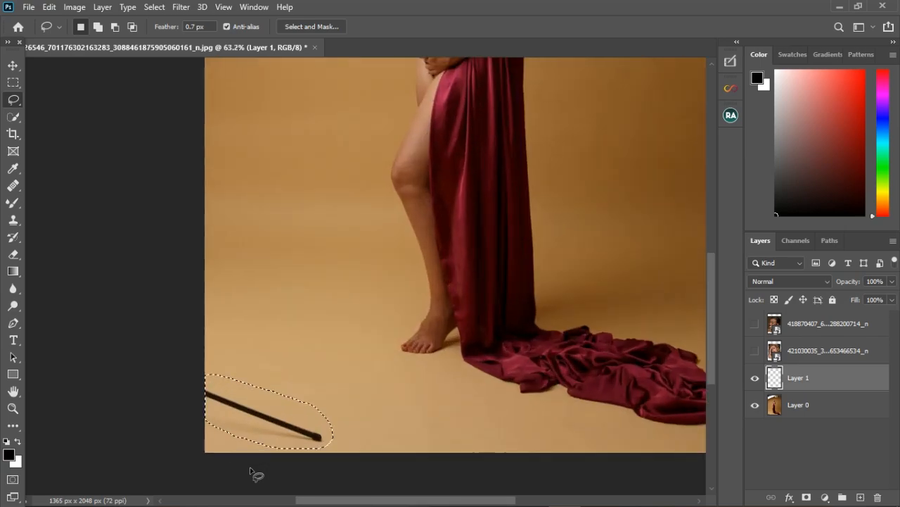
click(50, 8)
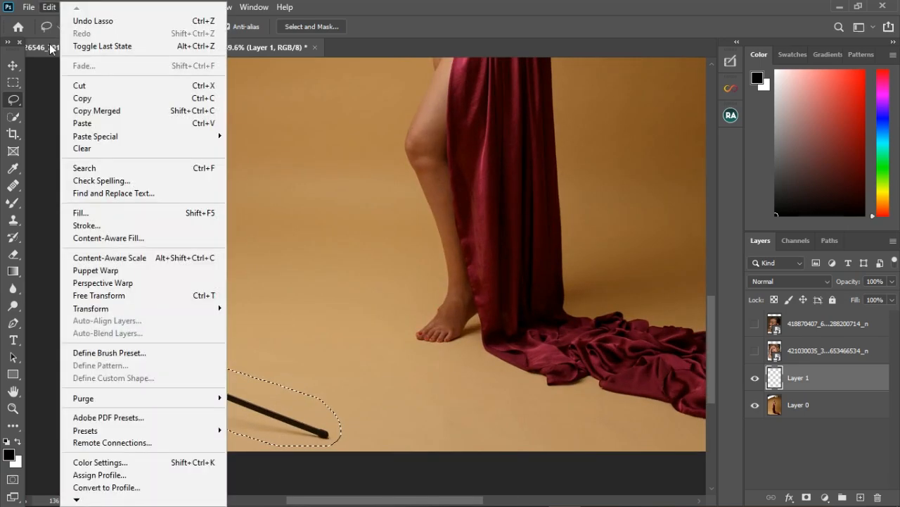
click(92, 214)
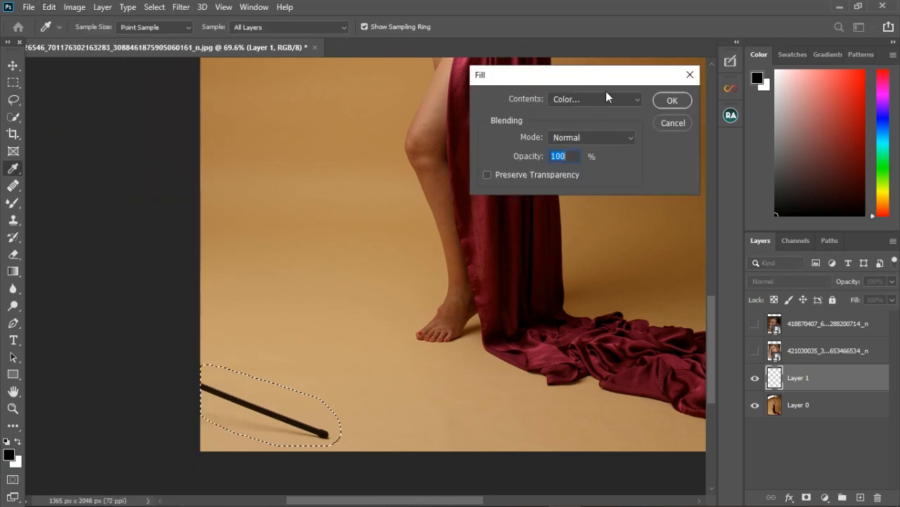
click(606, 100)
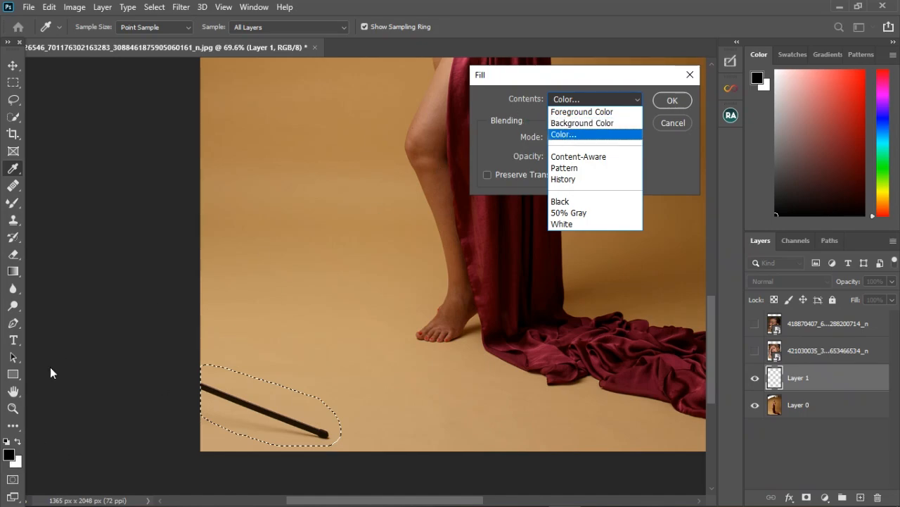
click(586, 157)
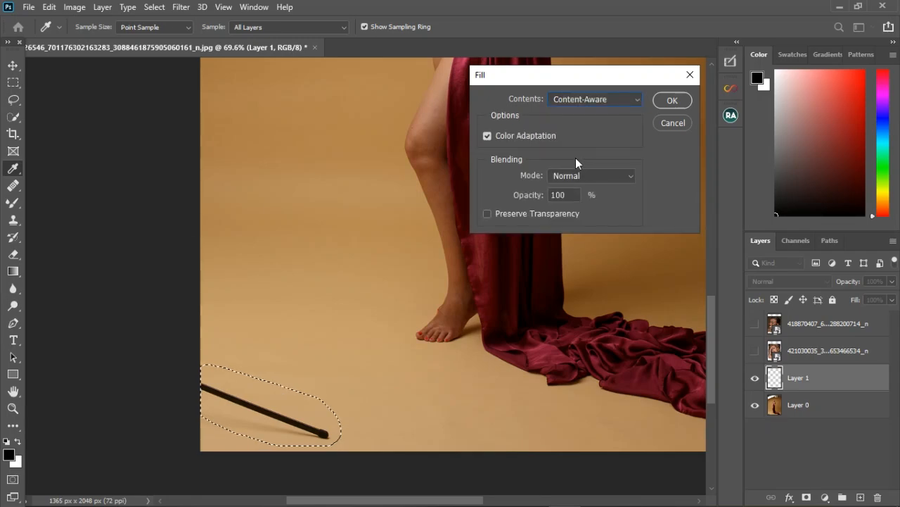
click(667, 100)
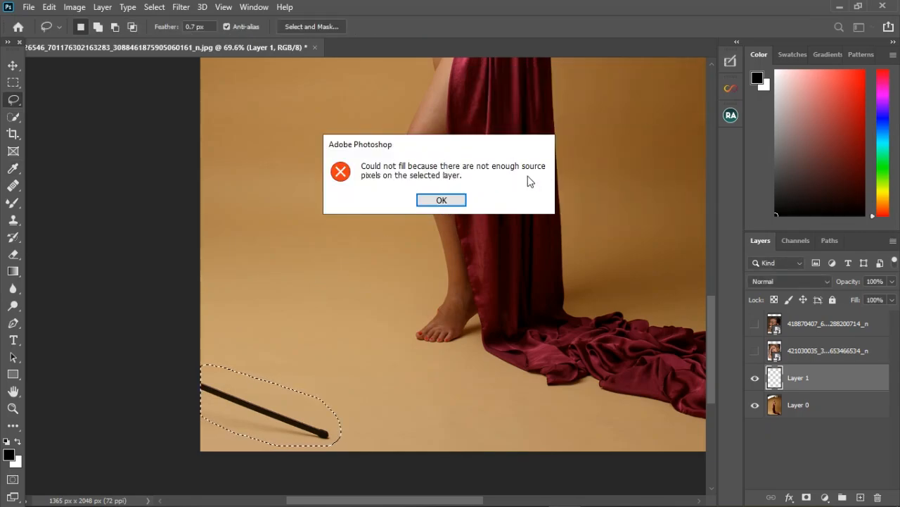
click(441, 200)
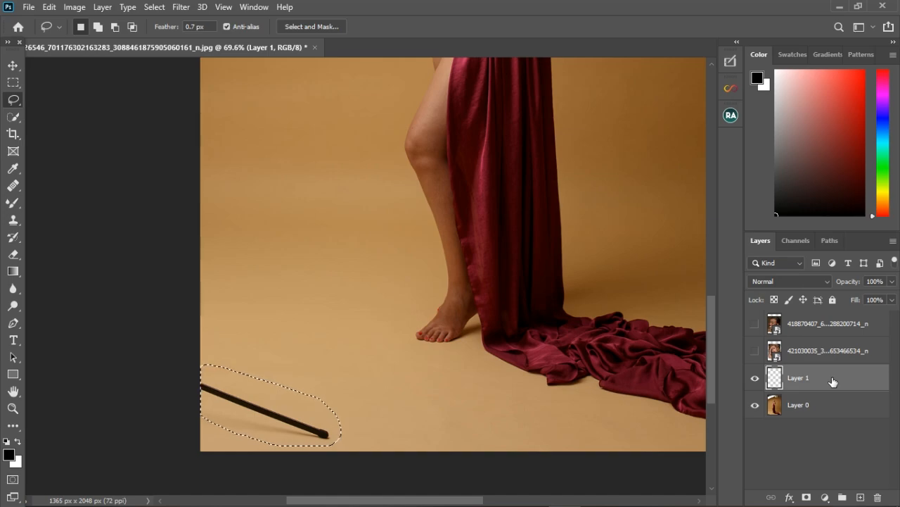
- Delete the new empty layer so Layer 0 is active again
right_click(825, 379)
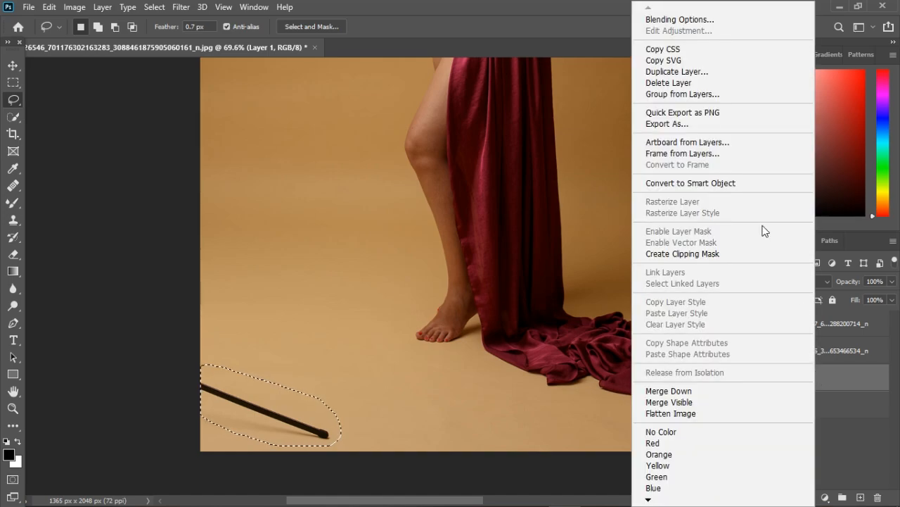
click(668, 85)
click(375, 200)
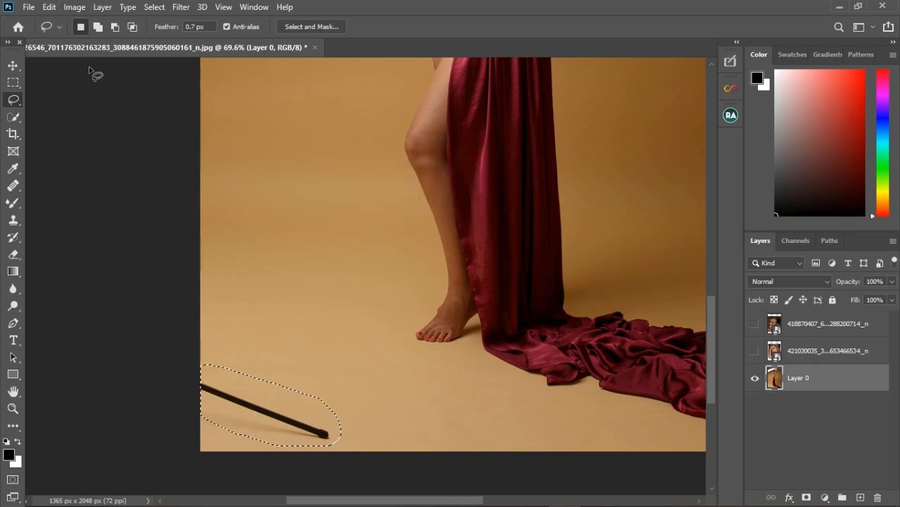
- Try a content-aware fill on the pole selection in Layer 0, then undo it and deselect
click(55, 8)
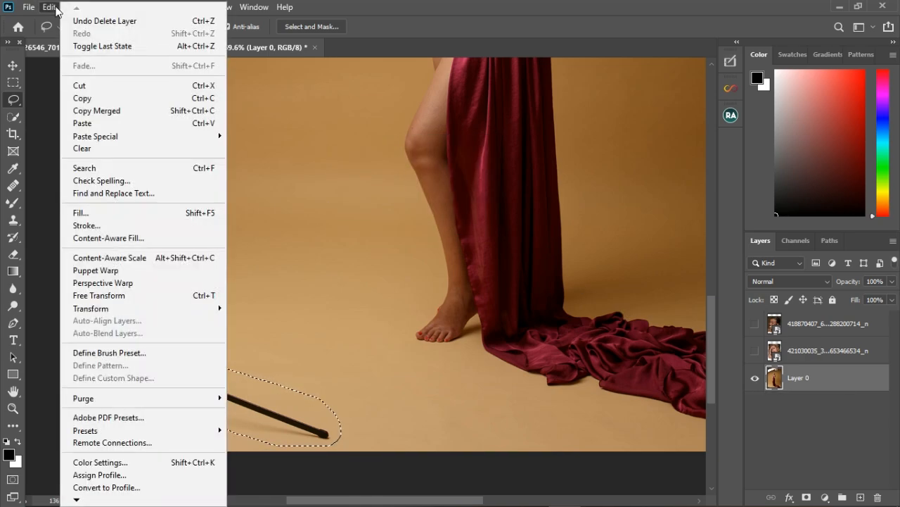
click(81, 212)
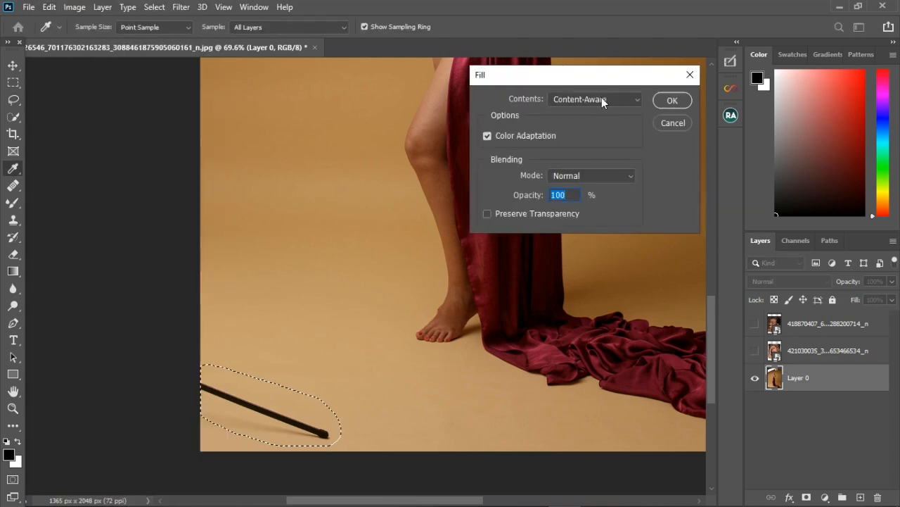
click(595, 97)
click(582, 156)
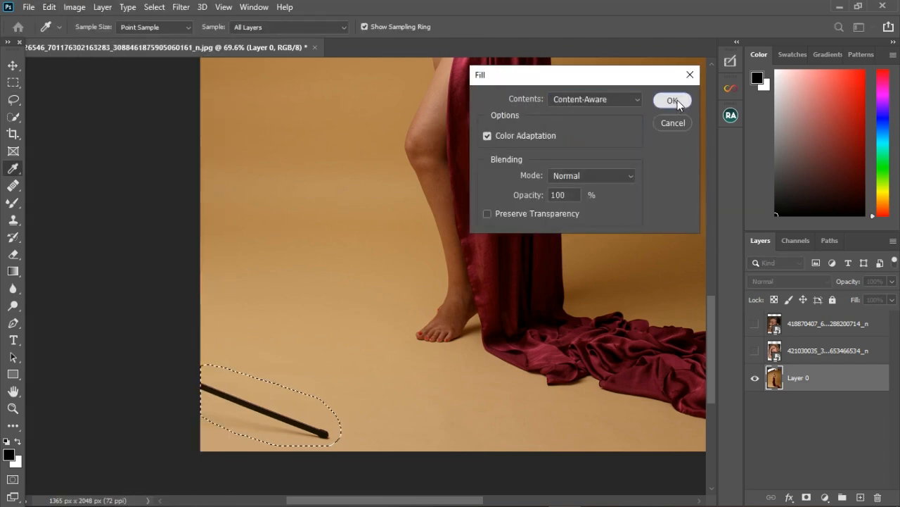
click(672, 101)
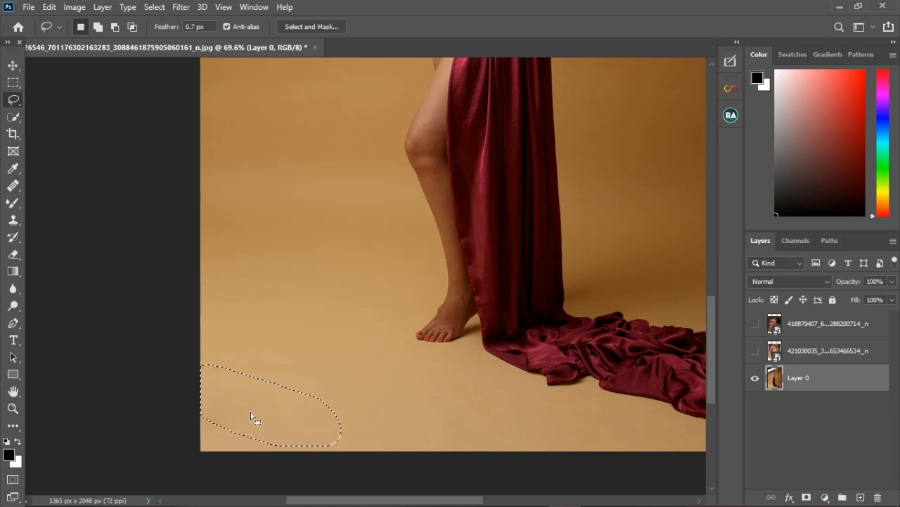
key(ctrl+d)
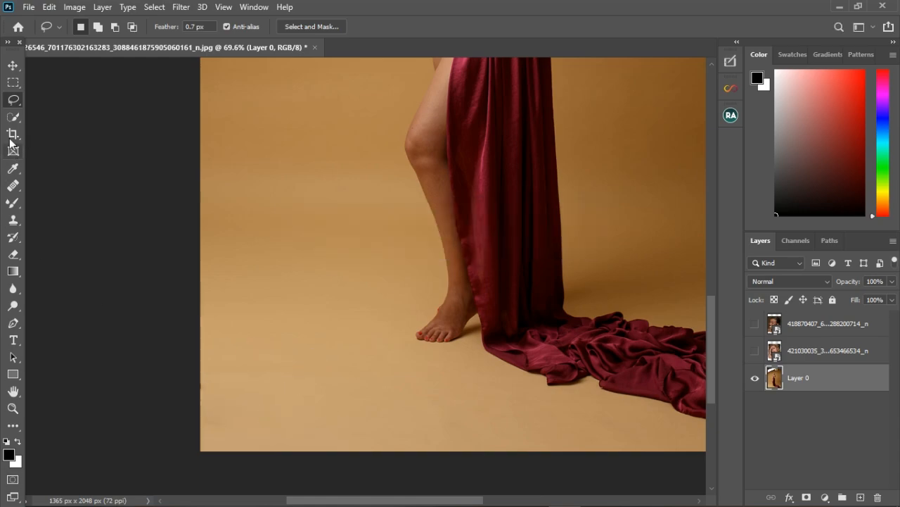
scroll(9, 132, down, 1)
key(ctrl+z)
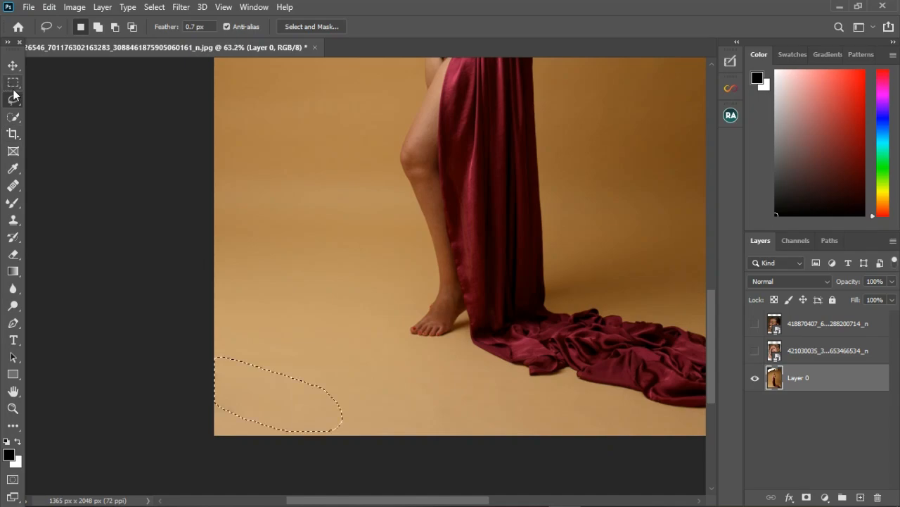
key(ctrl+z)
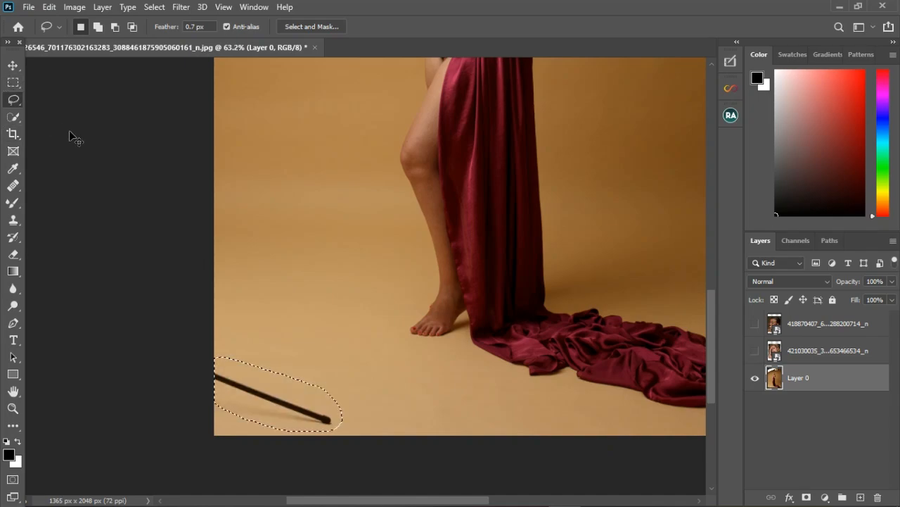
key(ctrl+d)
click(12, 84)
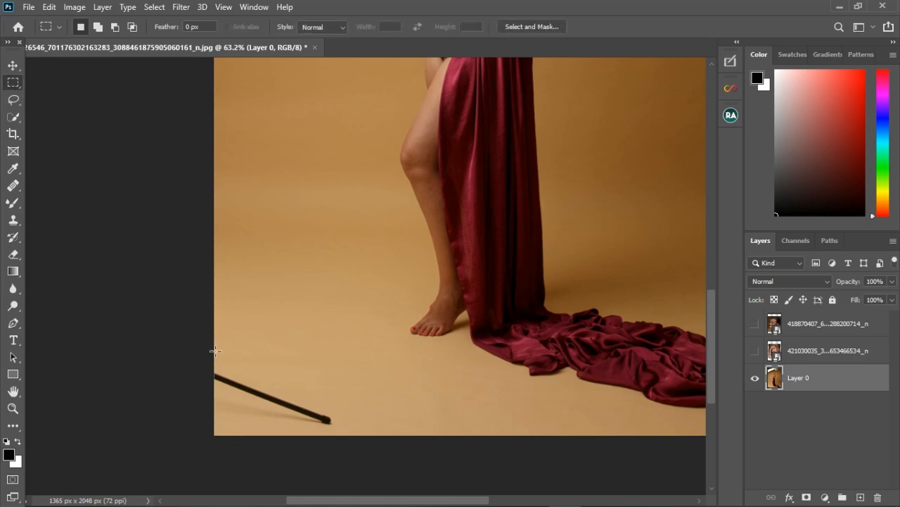
drag(216, 363, 338, 450)
click(13, 99)
key(ctrl+d)
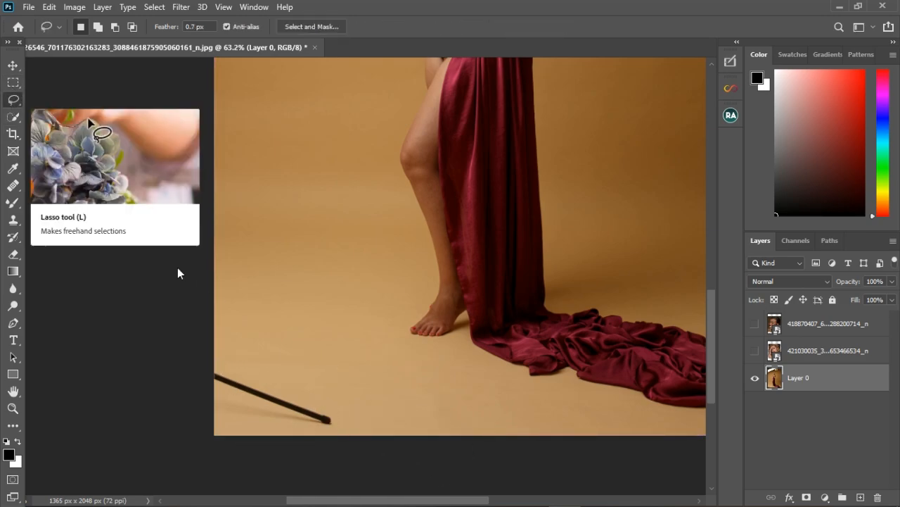
- Lasso a selection around the black pole in the lower left corner, then deselect it
drag(215, 361, 323, 396)
mouse_move(272, 438)
mouse_down()
mouse_move(207, 377)
mouse_move(199, 340)
mouse_up()
right_click(14, 118)
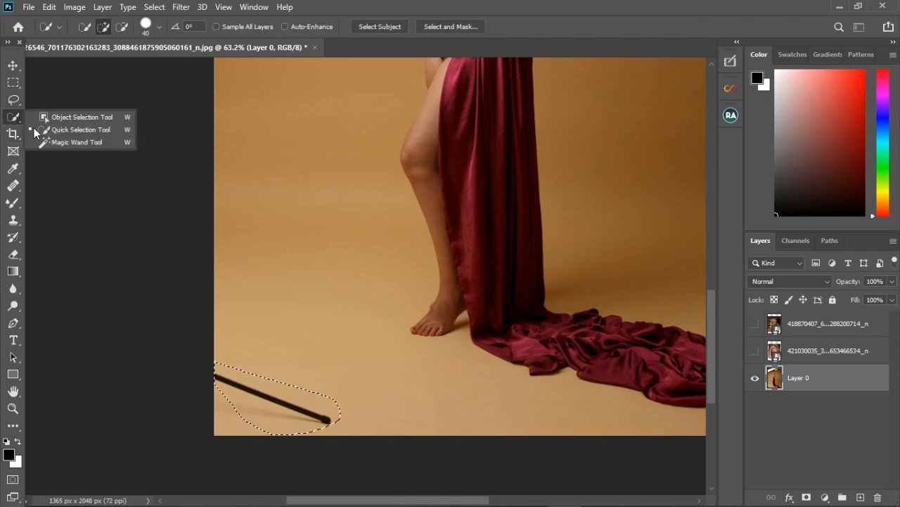
click(70, 131)
click(12, 85)
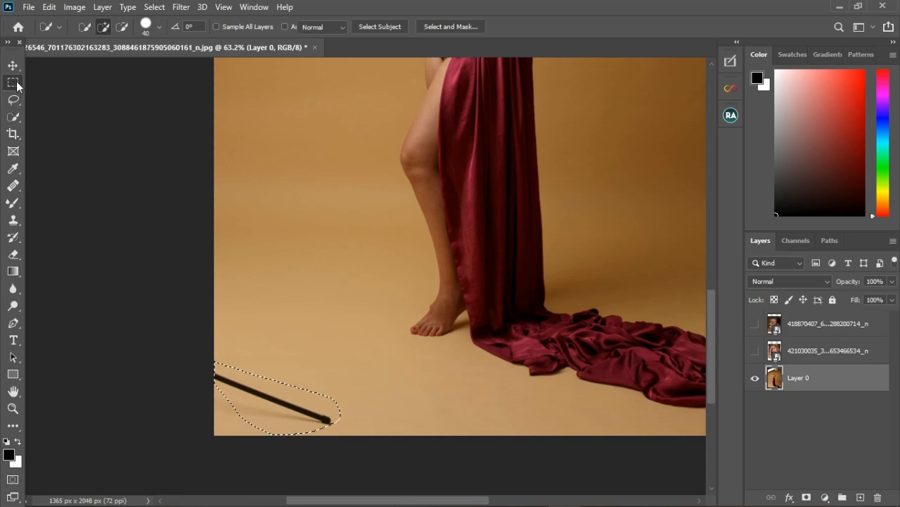
click(13, 116)
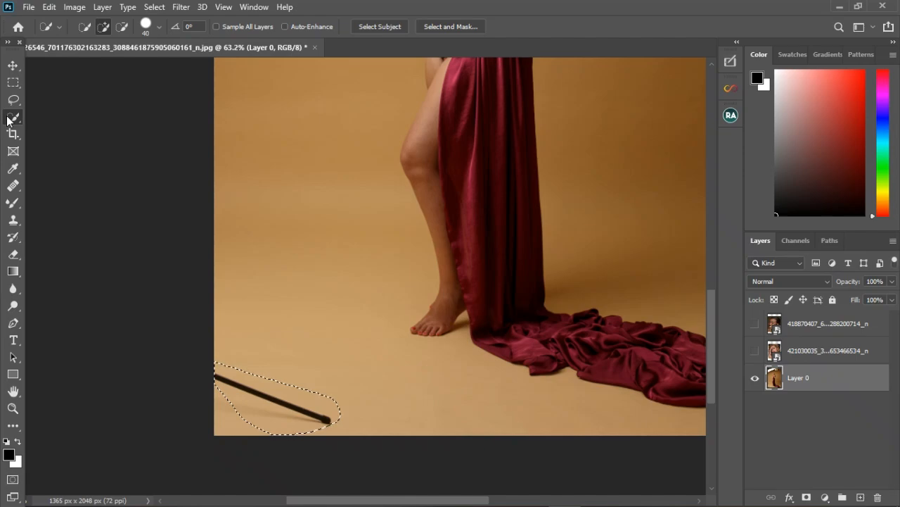
key(ctrl+d)
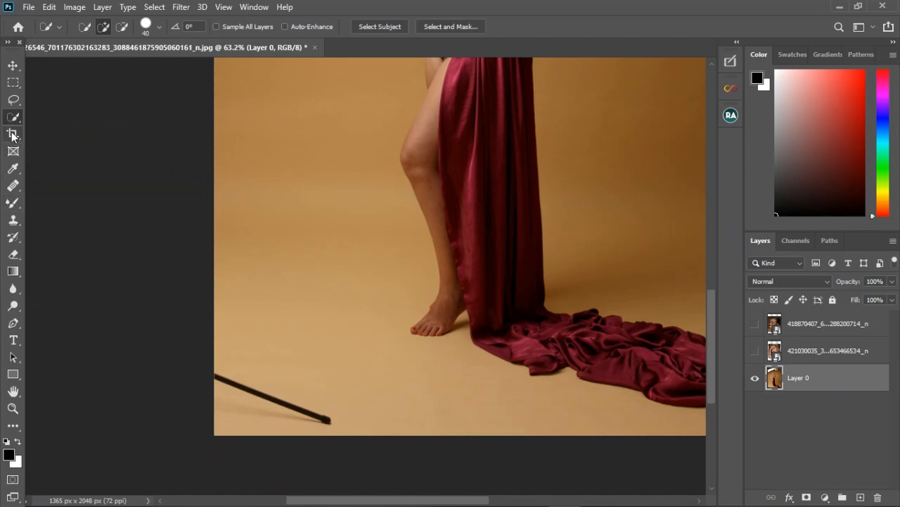
- Crop the top edge of the photo down to cut off the softbox and lamp
click(12, 134)
key(ctrl+0)
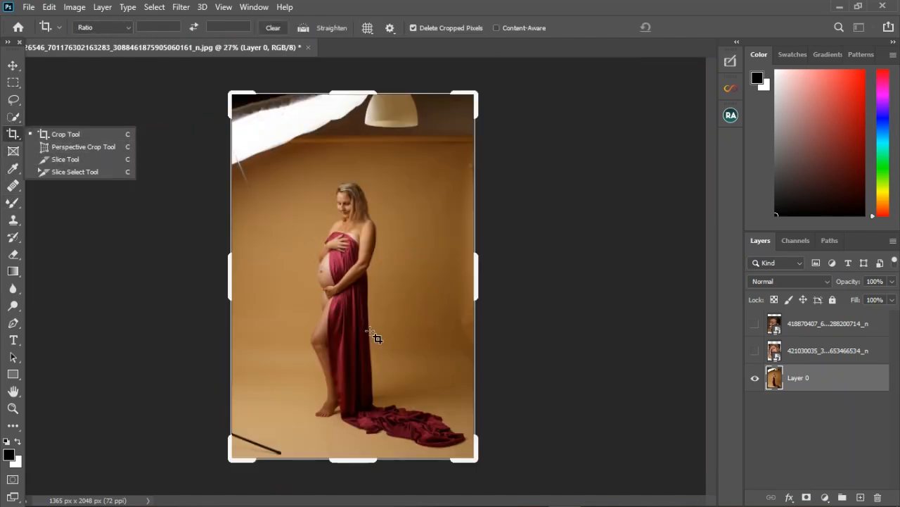
scroll(370, 330, down, 1)
scroll(330, 272, up, 1)
drag(368, 96, 369, 134)
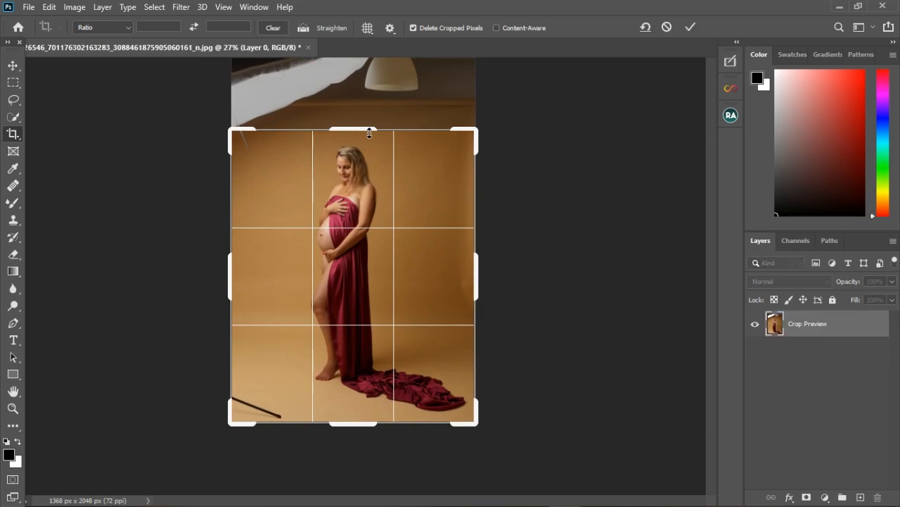
click(690, 26)
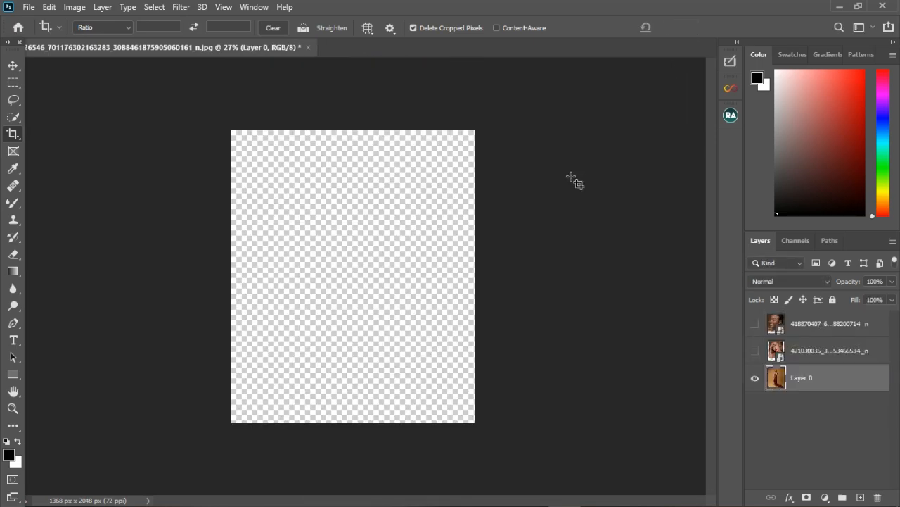
- Undo the crop and fit the whole photo in the window
scroll(328, 264, up, 3)
scroll(328, 265, down, 1)
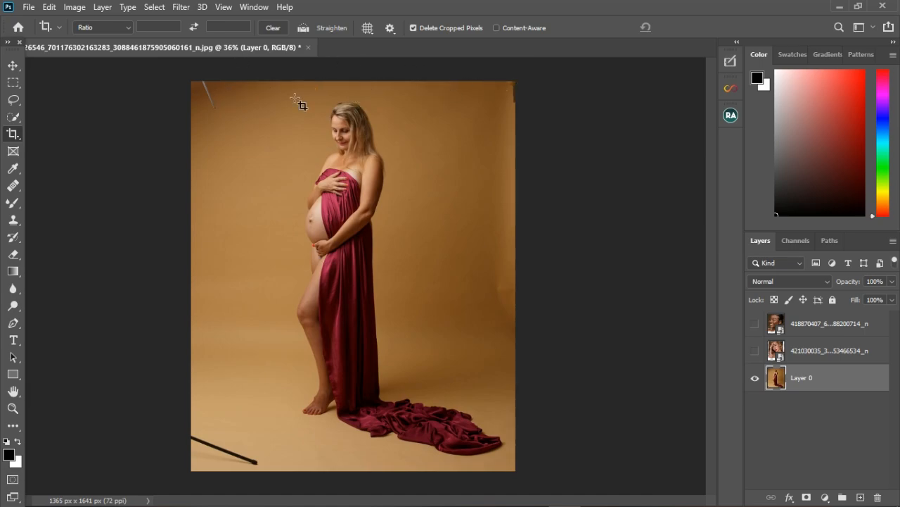
key(ctrl)
key(ctrl+z)
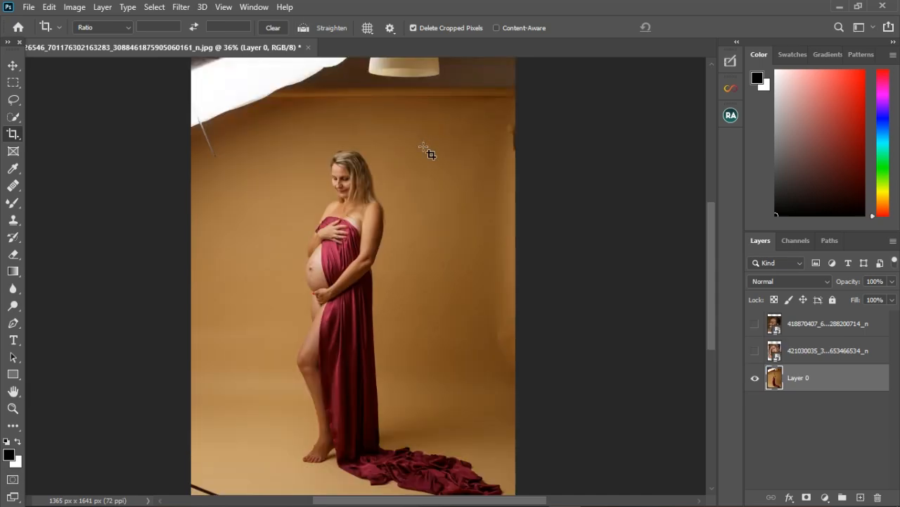
key(ctrl+0)
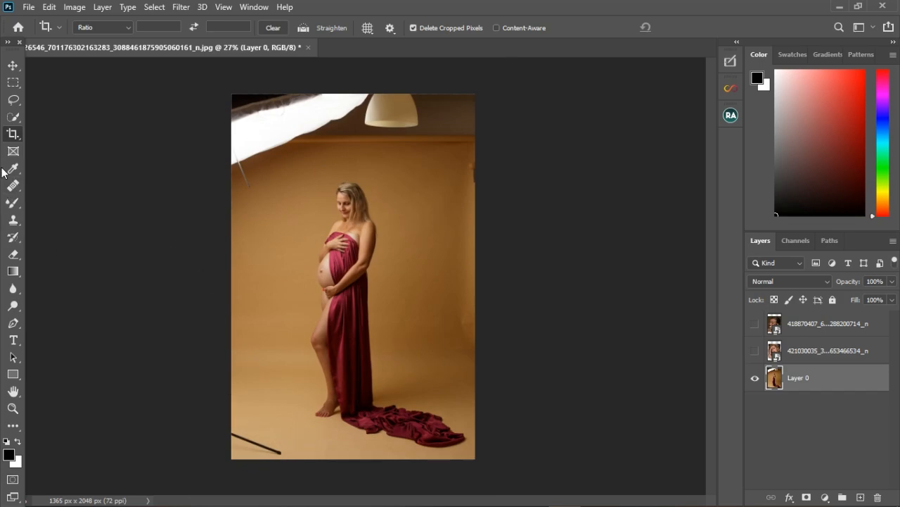
- Crop the left and top edges to exclude the softbox and lamp, then undo the crop
click(14, 137)
drag(234, 285, 255, 292)
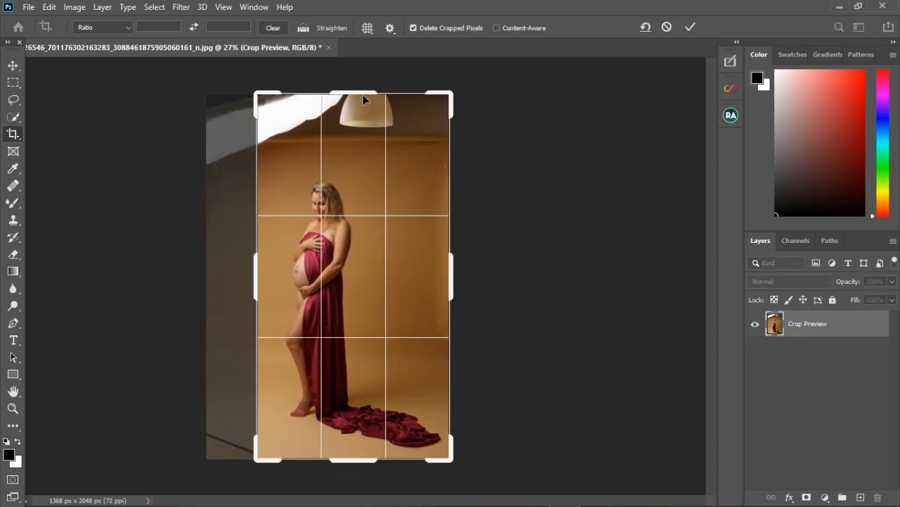
drag(362, 94, 366, 127)
click(691, 27)
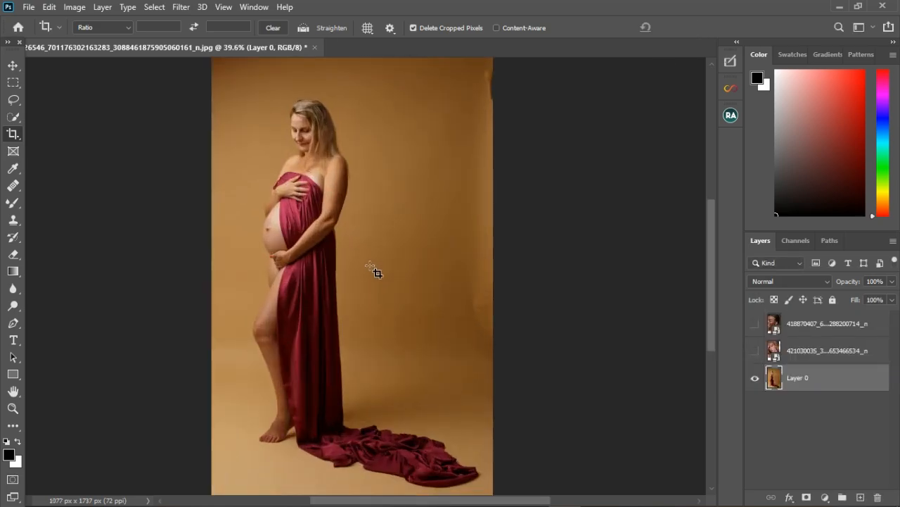
scroll(369, 237, down, 4)
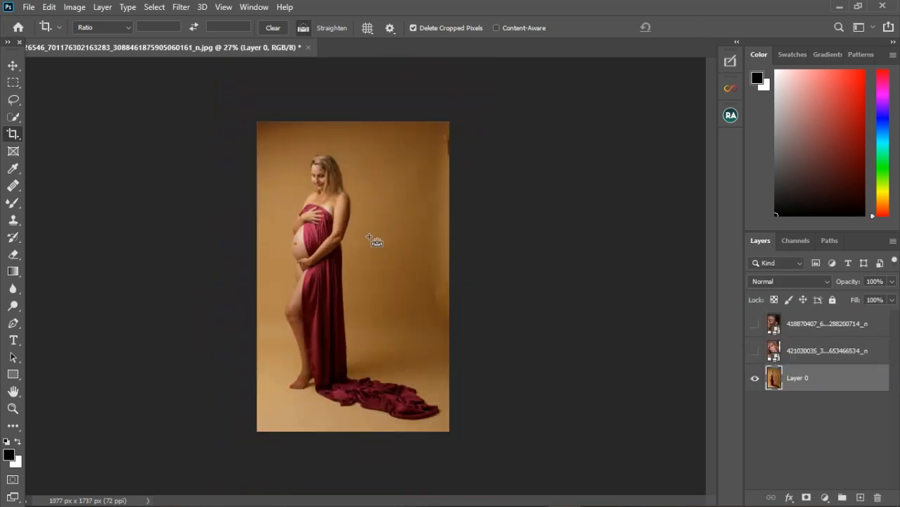
key(ctrl+z)
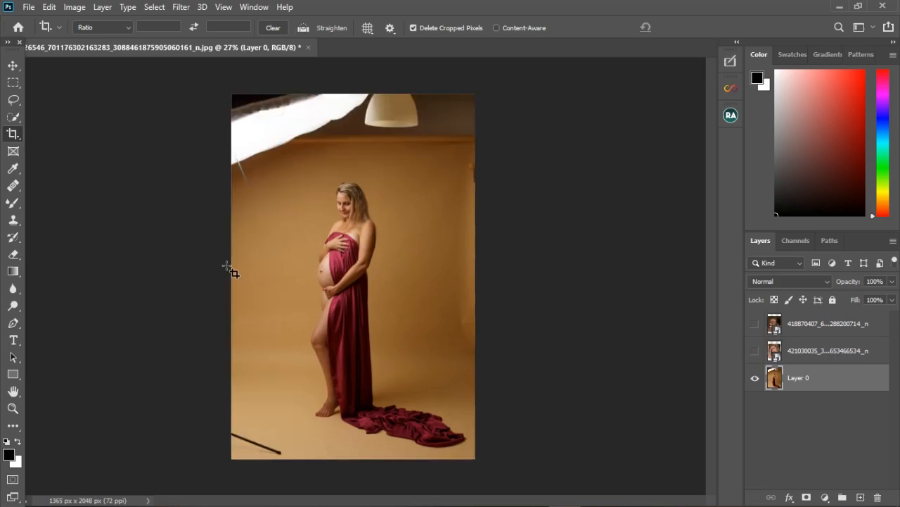
- Sample backdrop colours with the Eyedropper and add a new empty layer above Layer 0
click(13, 136)
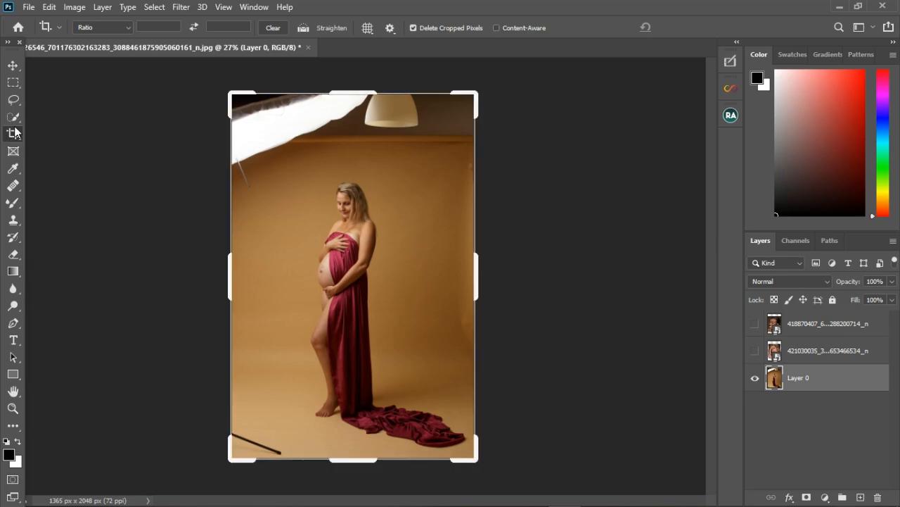
drag(14, 170, 57, 167)
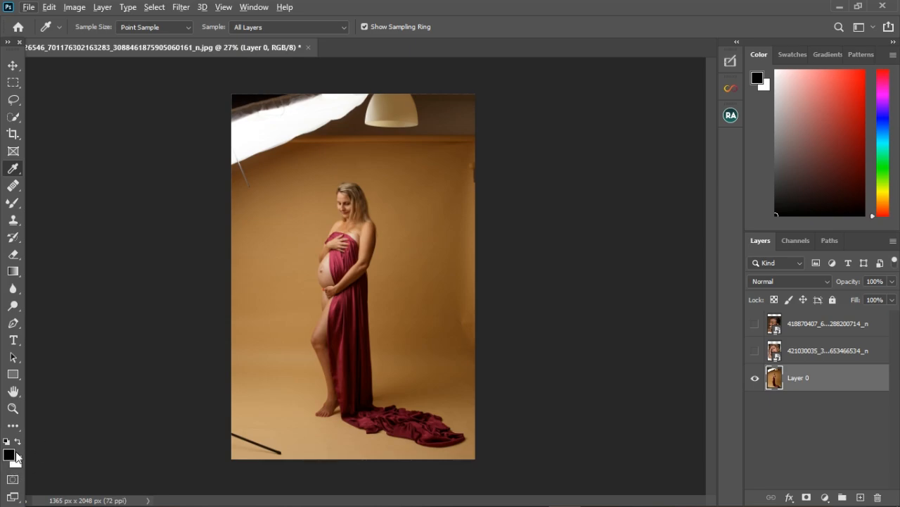
alt+click(294, 240)
alt+click(273, 139)
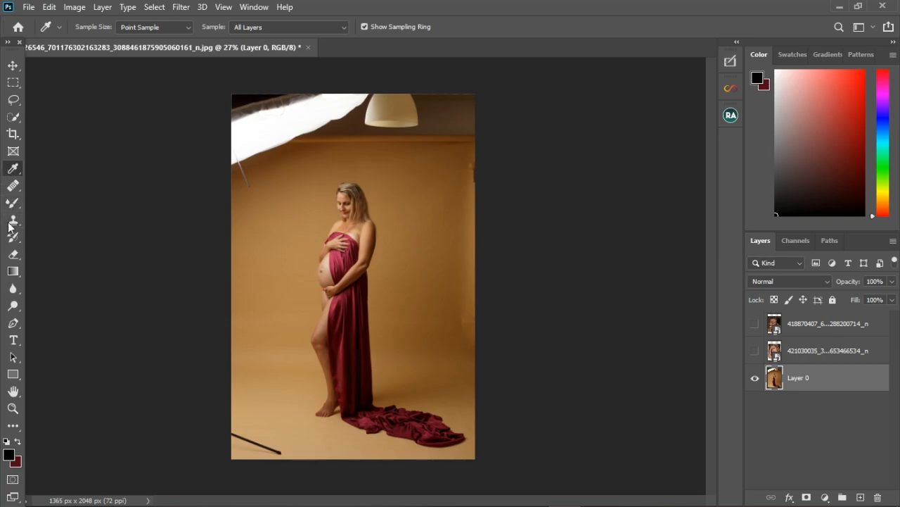
click(859, 497)
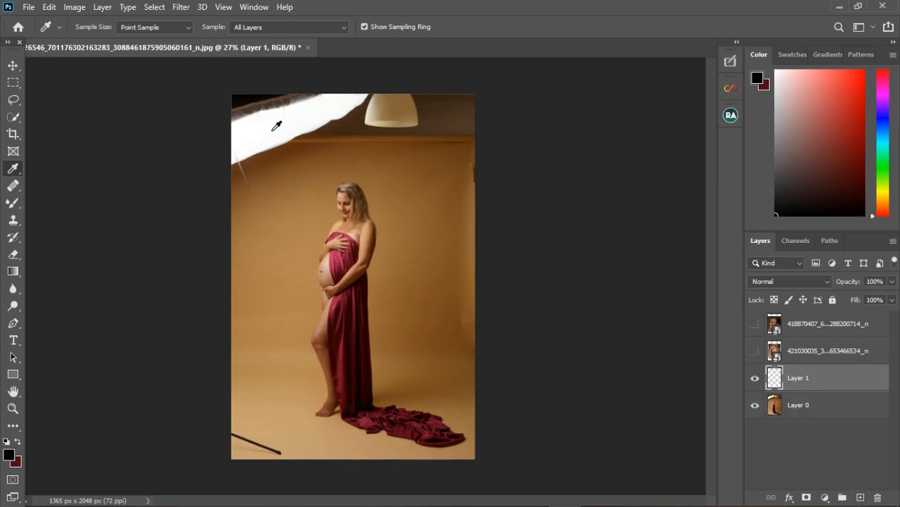
- Paint test strokes with the Brush on the new layer at 100% opacity, then undo both strokes
right_click(12, 203)
click(64, 203)
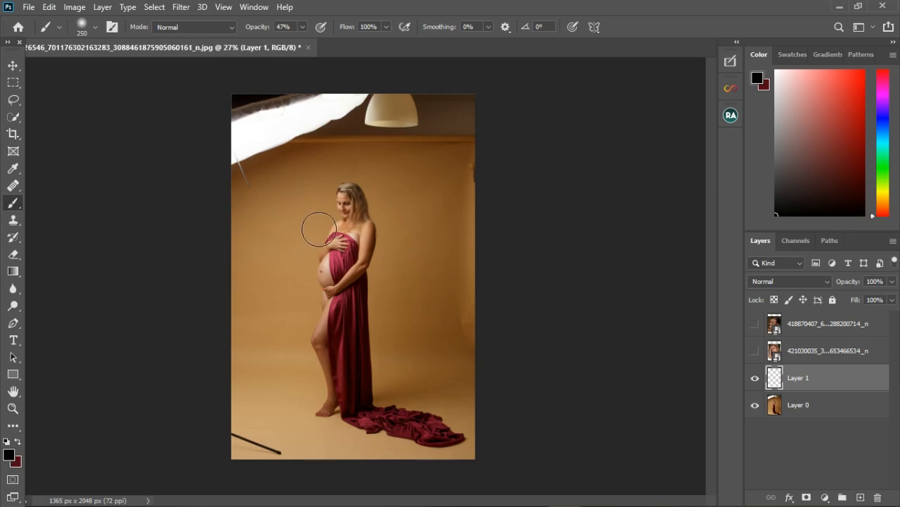
drag(319, 229, 255, 243)
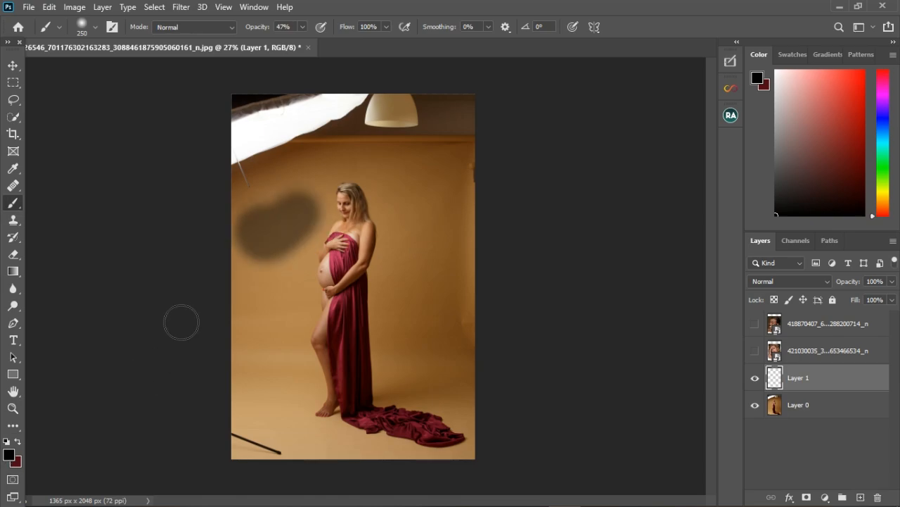
click(386, 26)
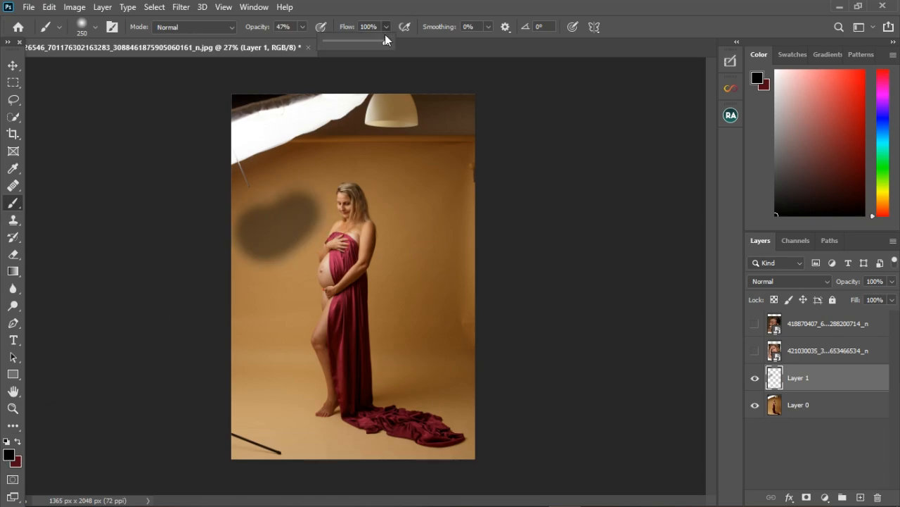
click(302, 27)
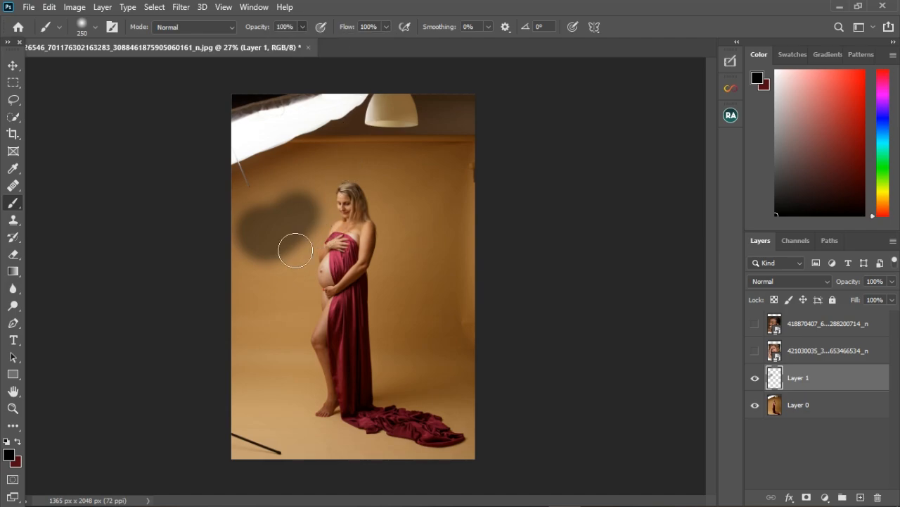
drag(294, 247, 279, 239)
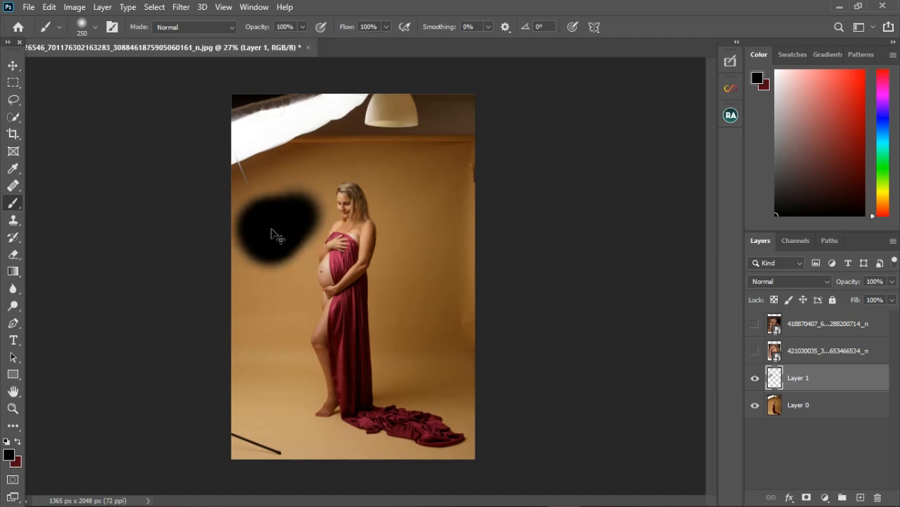
key(ctrl+z)
key(ctrl+z)
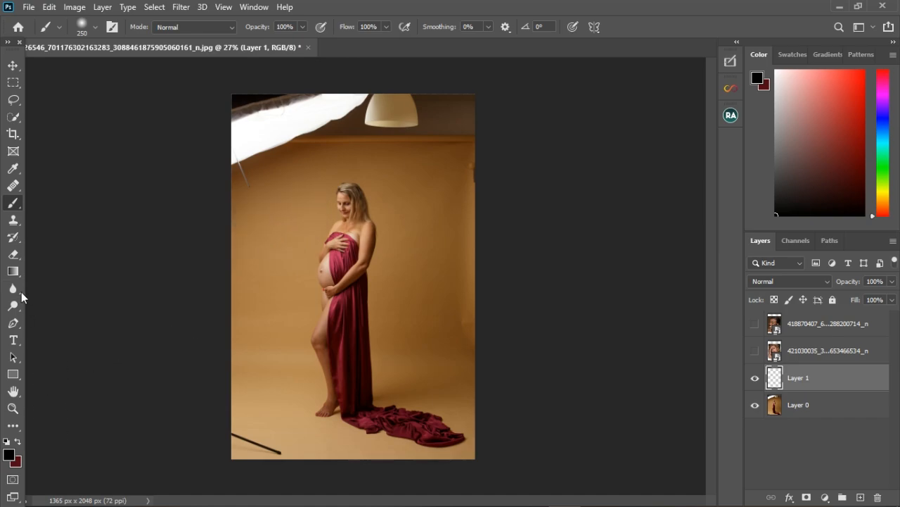
- Sample the tan backdrop colour and brush it over the softbox in the upper left corner on Layer 1
click(13, 168)
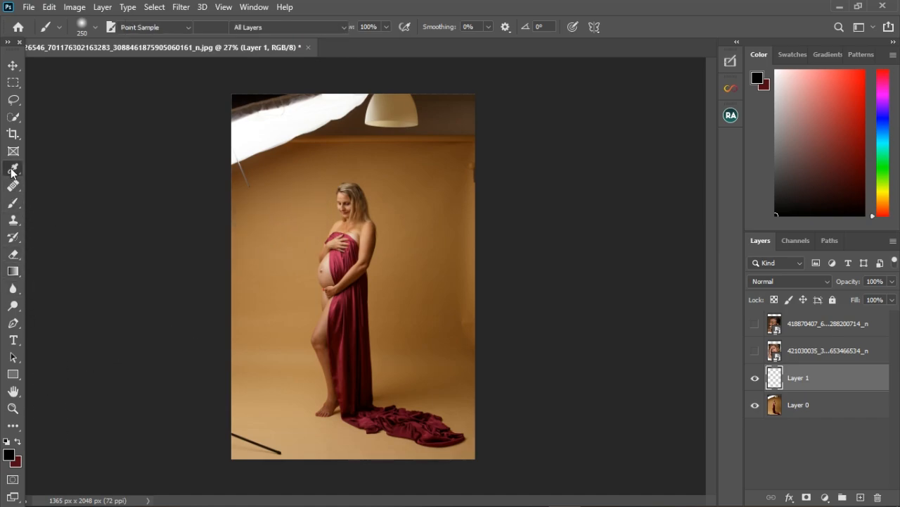
alt+click(282, 240)
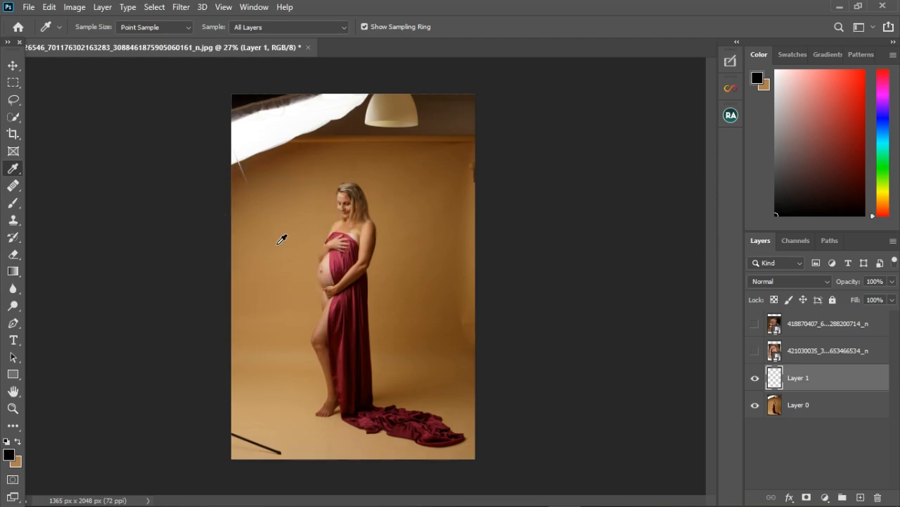
click(18, 442)
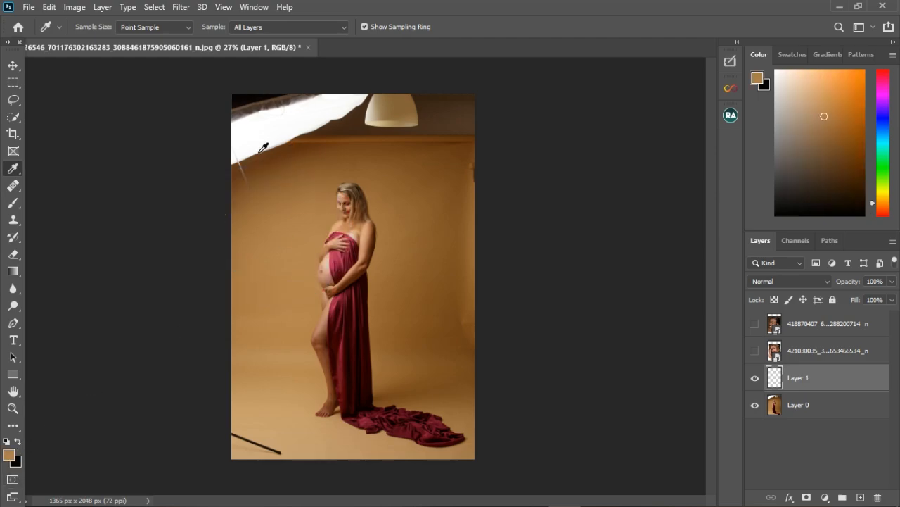
click(13, 203)
mouse_move(261, 161)
mouse_down()
mouse_move(371, 119)
mouse_move(249, 136)
mouse_up()
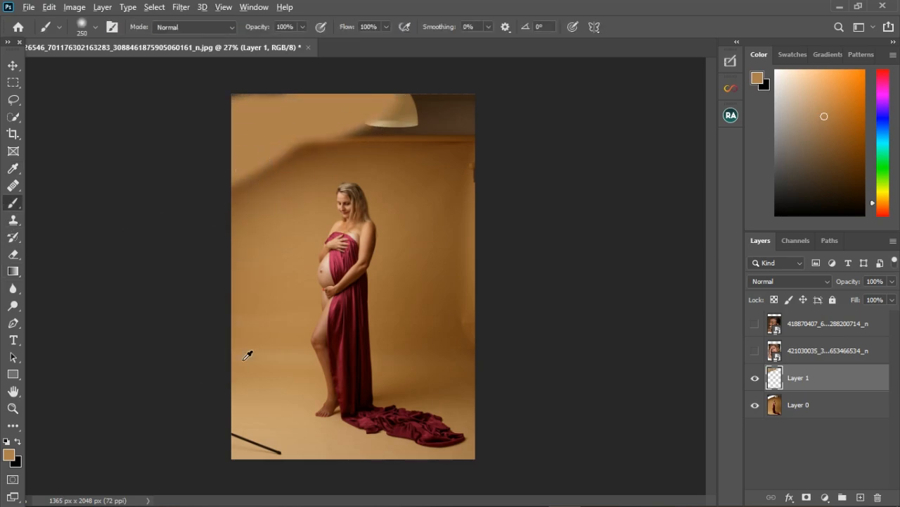
- Paint test strokes in the dress and pole colours on Layer 1, then delete the layer
alt+click(350, 269)
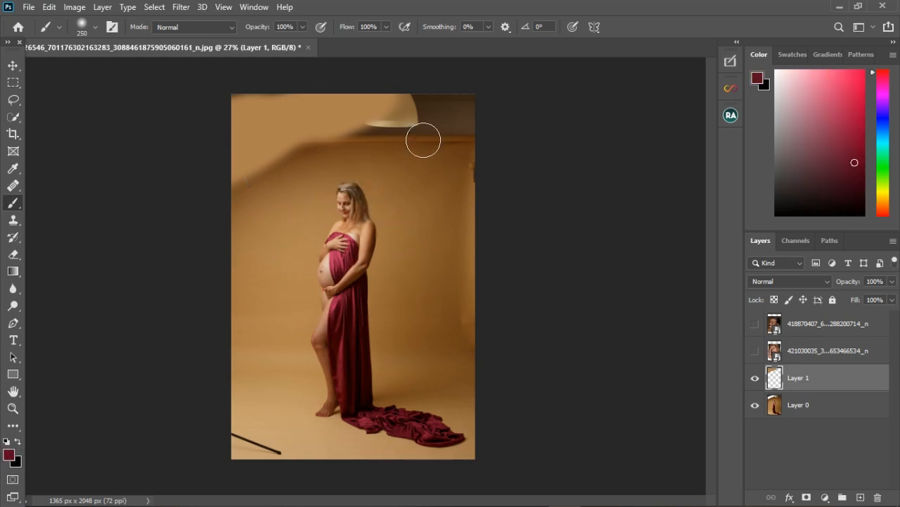
drag(422, 137, 390, 119)
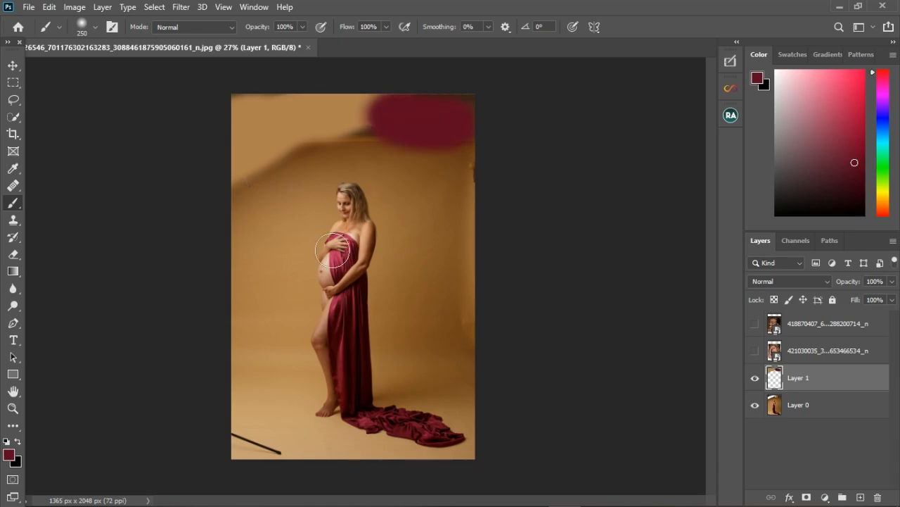
alt+click(246, 442)
mouse_move(274, 167)
mouse_down()
mouse_move(352, 127)
mouse_move(328, 161)
mouse_up()
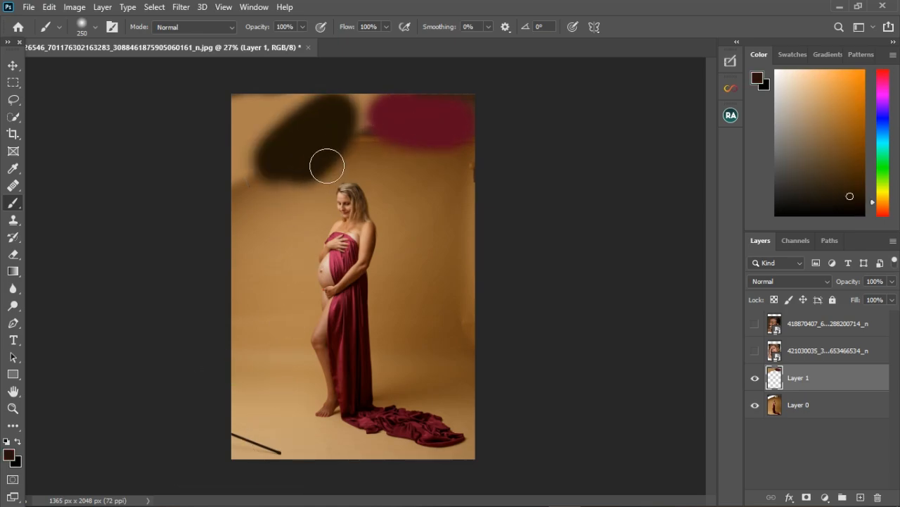
click(757, 380)
click(756, 380)
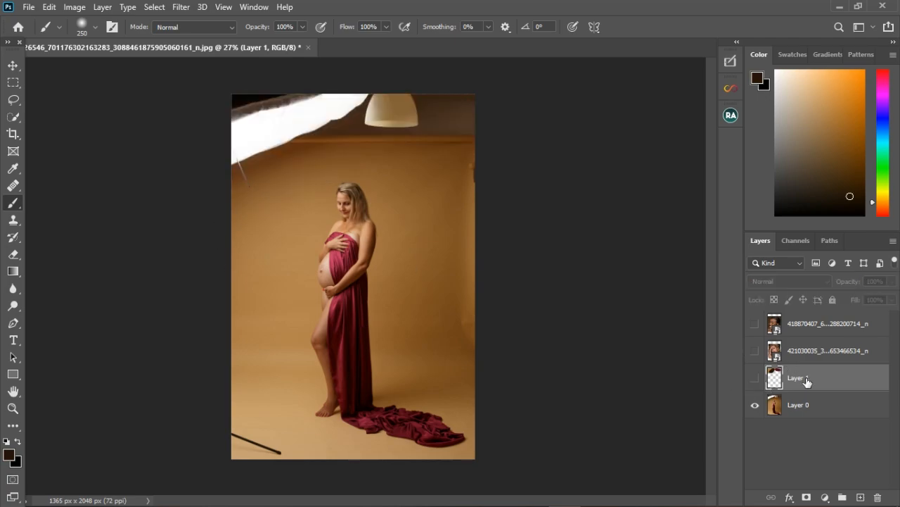
key(Delete)
- Add a new layer and brush sampled brown backdrop colours over the softbox and the lamp
click(861, 497)
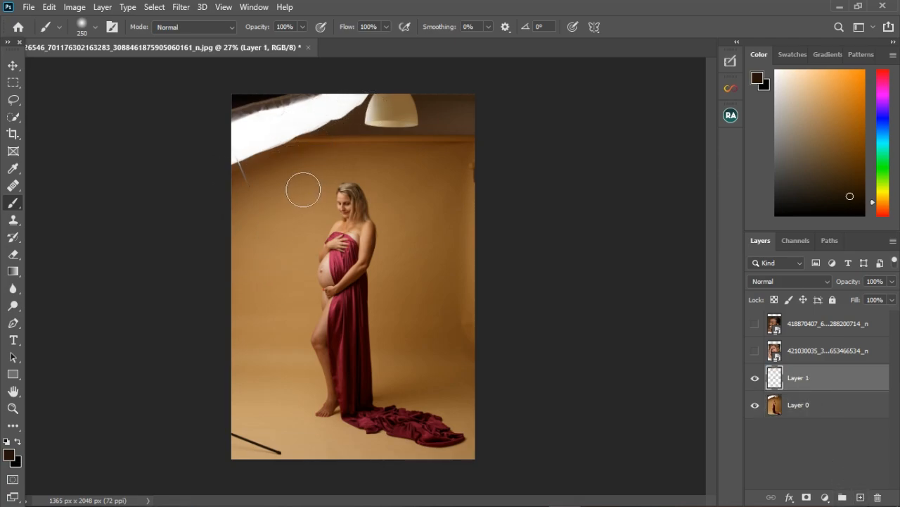
alt+click(279, 169)
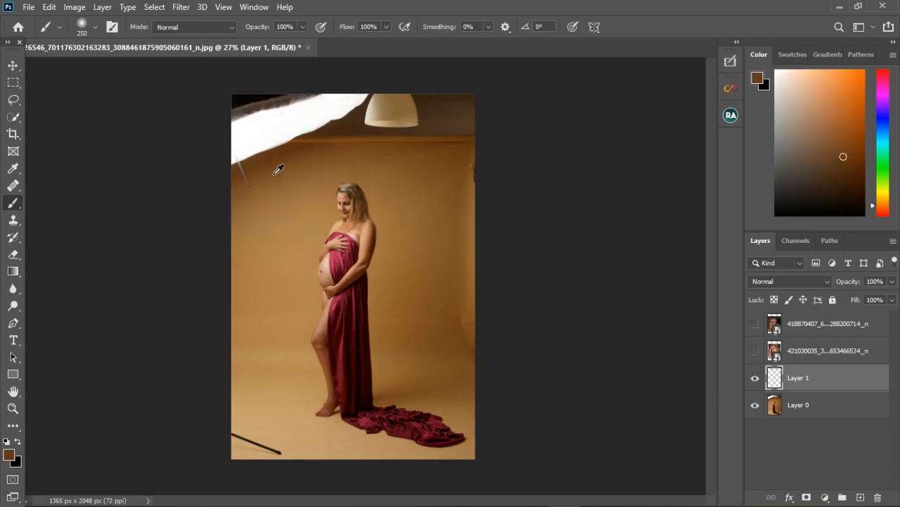
mouse_move(283, 158)
mouse_down()
mouse_move(290, 105)
mouse_move(274, 169)
mouse_move(257, 106)
mouse_up()
drag(259, 175, 249, 113)
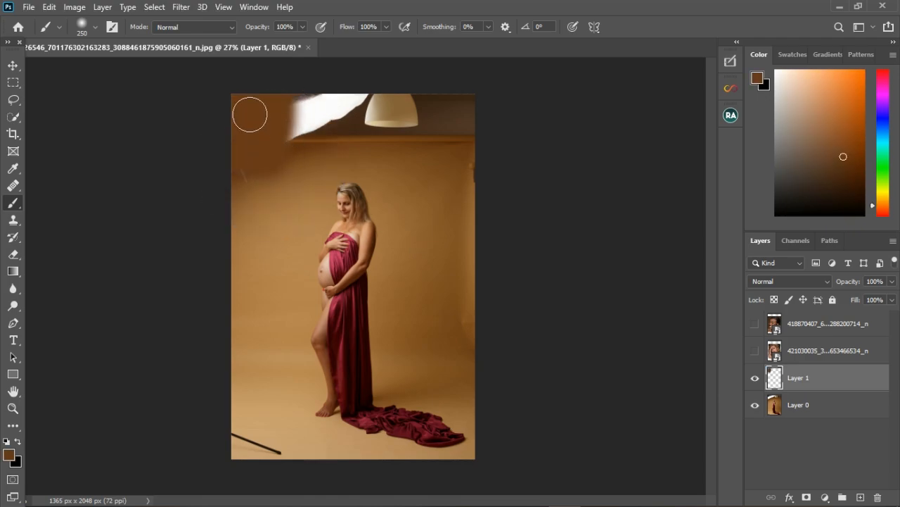
alt+click(331, 151)
mouse_move(325, 153)
mouse_down()
mouse_move(321, 109)
mouse_move(333, 145)
mouse_up()
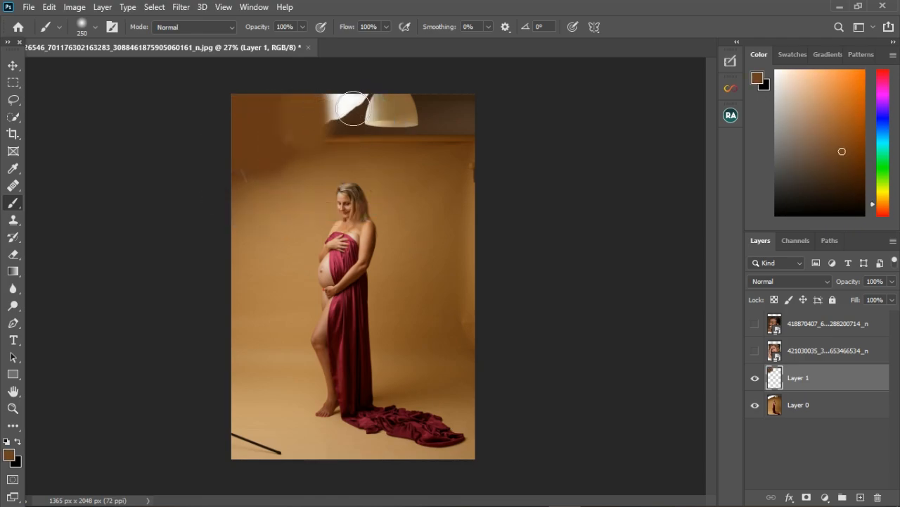
mouse_move(351, 109)
mouse_down()
mouse_move(406, 113)
mouse_move(385, 151)
mouse_move(368, 110)
mouse_up()
- Sample further backdrop tones and brush over the remaining top area and the black pole in the lower left
alt+click(389, 151)
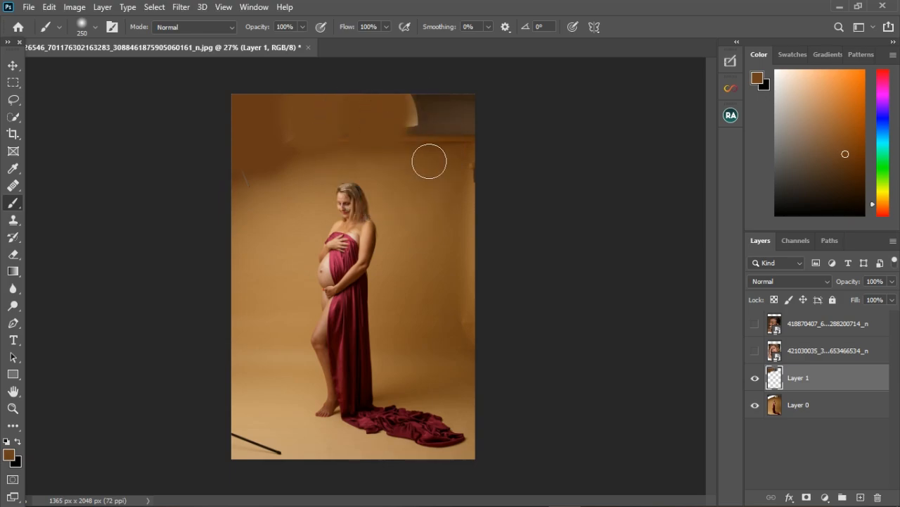
alt+click(430, 162)
mouse_move(416, 141)
mouse_down()
mouse_move(416, 111)
mouse_move(453, 132)
mouse_move(483, 113)
mouse_move(486, 154)
mouse_up()
alt+click(439, 157)
alt+click(458, 162)
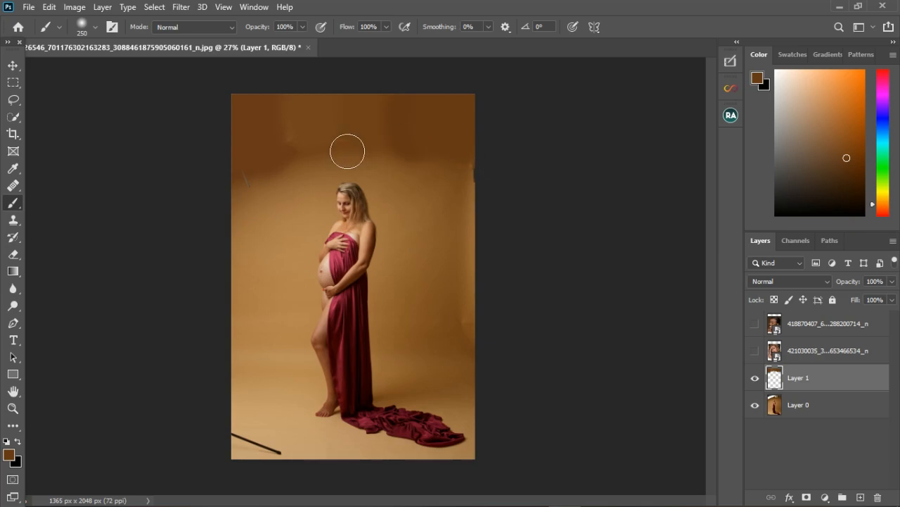
alt+click(302, 179)
alt+click(278, 192)
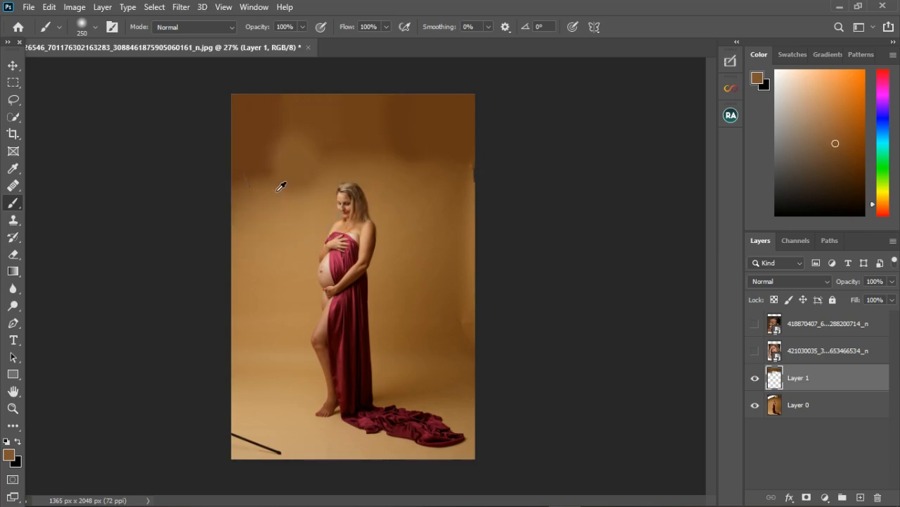
drag(263, 161, 278, 173)
alt+click(252, 192)
alt+click(249, 216)
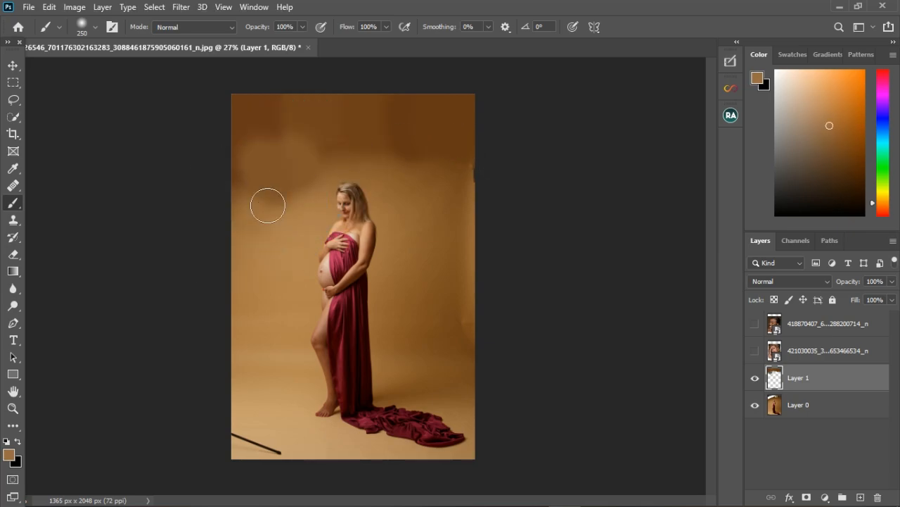
mouse_move(267, 205)
mouse_down()
mouse_move(252, 186)
mouse_move(316, 212)
mouse_move(396, 169)
mouse_move(426, 175)
mouse_up()
alt+click(299, 205)
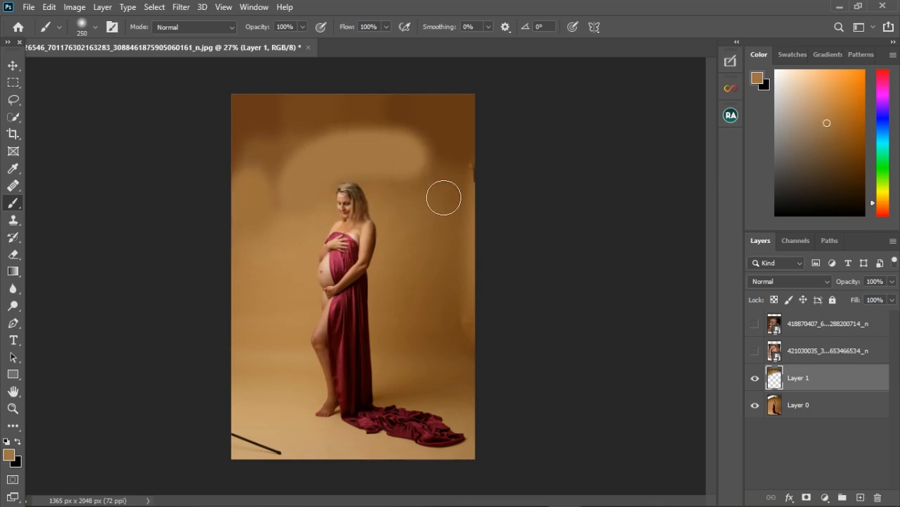
alt+click(259, 435)
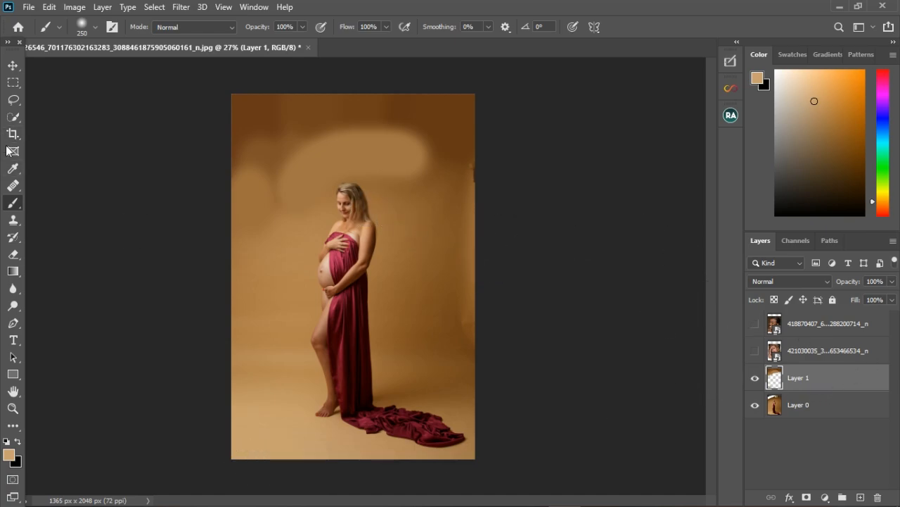
- Switch to the Mixer Brush with Sample All Layers and blend the painted top area and right edge
right_click(15, 208)
click(69, 240)
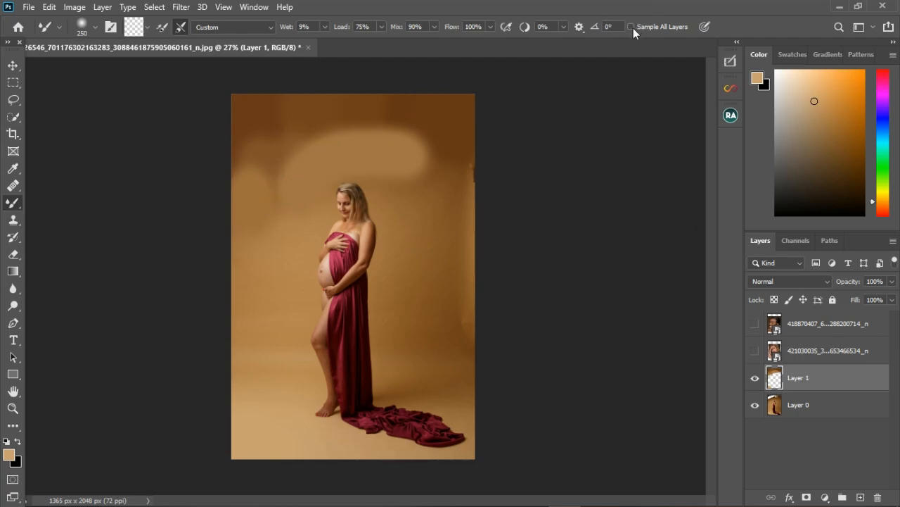
mouse_move(275, 174)
mouse_down()
mouse_move(292, 200)
mouse_move(300, 155)
mouse_move(302, 176)
mouse_move(330, 152)
mouse_move(336, 180)
mouse_move(350, 146)
mouse_move(328, 173)
mouse_move(357, 153)
mouse_move(387, 150)
mouse_move(394, 163)
mouse_move(397, 156)
mouse_move(420, 167)
mouse_move(437, 159)
mouse_move(367, 145)
mouse_move(286, 166)
mouse_move(253, 199)
mouse_move(352, 149)
mouse_move(422, 143)
mouse_up()
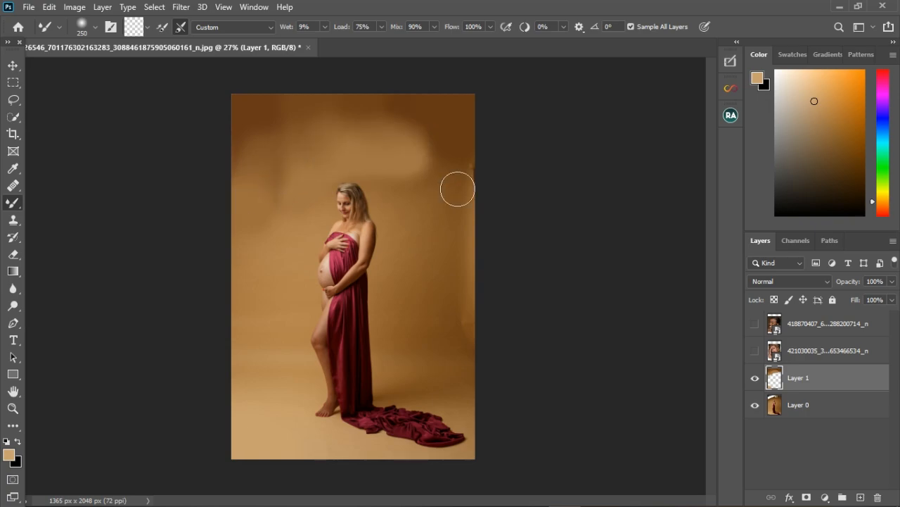
mouse_move(458, 189)
mouse_down()
mouse_move(479, 220)
mouse_move(444, 171)
mouse_move(398, 152)
mouse_move(415, 141)
mouse_move(257, 154)
mouse_move(287, 181)
mouse_move(292, 225)
mouse_move(300, 180)
mouse_move(274, 201)
mouse_move(296, 232)
mouse_move(420, 185)
mouse_move(461, 269)
mouse_up()
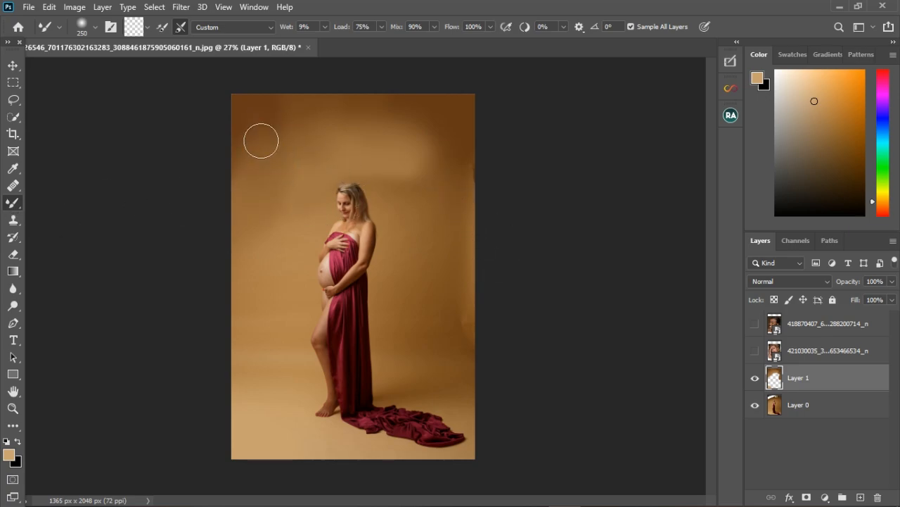
- Delete the painted Layer 1
click(758, 380)
click(759, 382)
key(Delete)
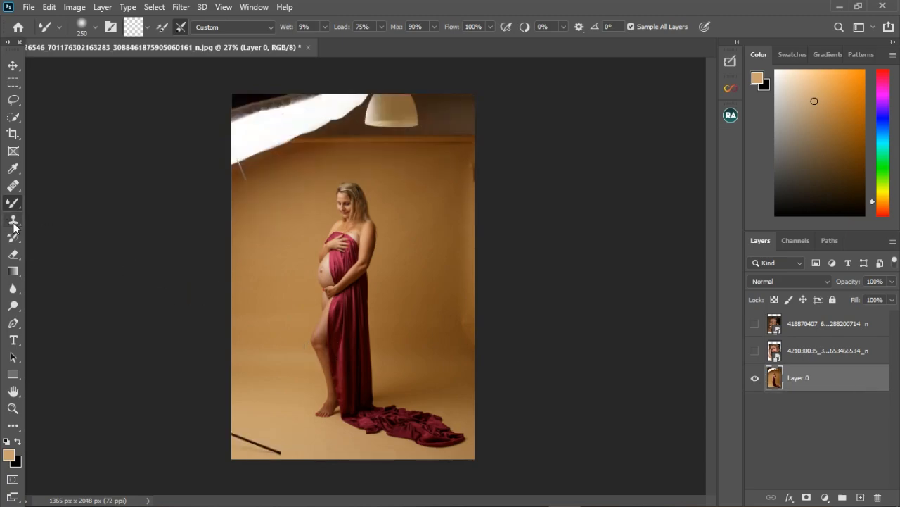
- Try cloning the backdrop along both sides with the Clone Stamp, then undo the three clone strokes
click(14, 224)
click(42, 221)
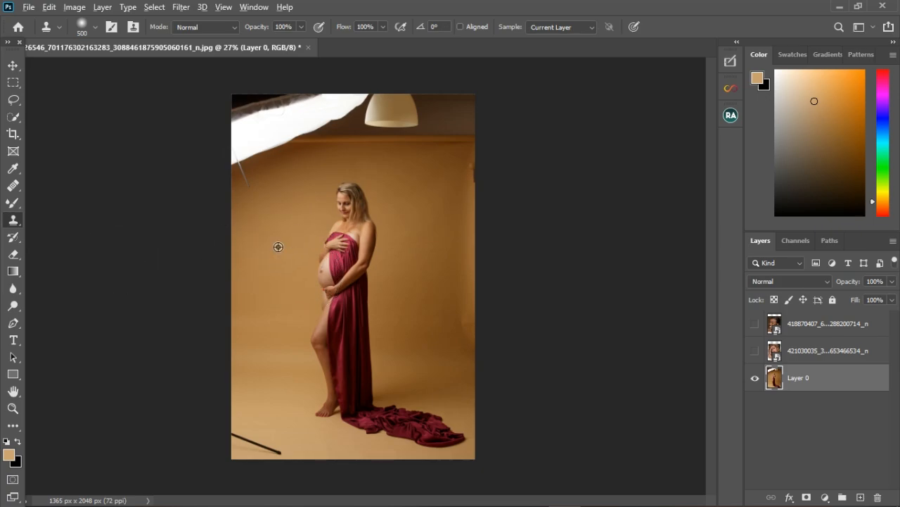
alt+click(351, 204)
mouse_move(282, 281)
mouse_down()
mouse_move(271, 345)
mouse_move(281, 485)
mouse_up()
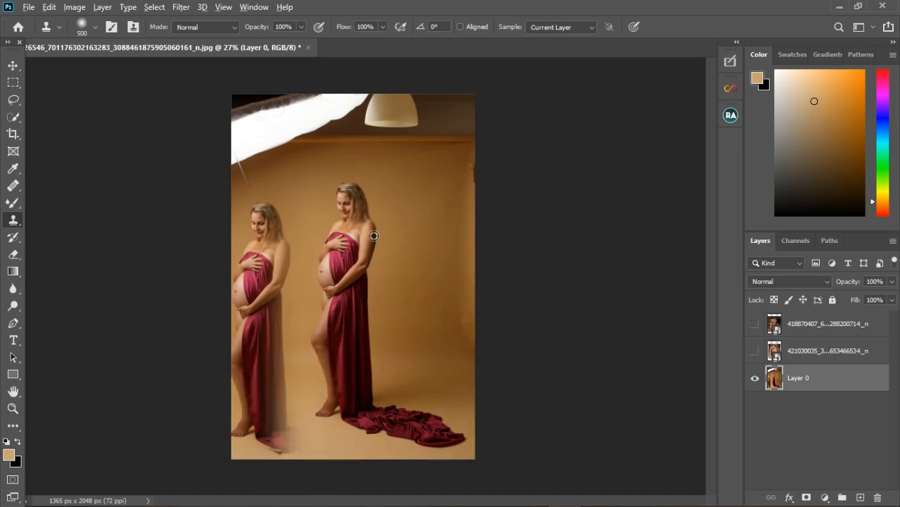
alt+click(361, 204)
mouse_move(454, 193)
mouse_down()
mouse_move(482, 368)
mouse_move(483, 466)
mouse_up()
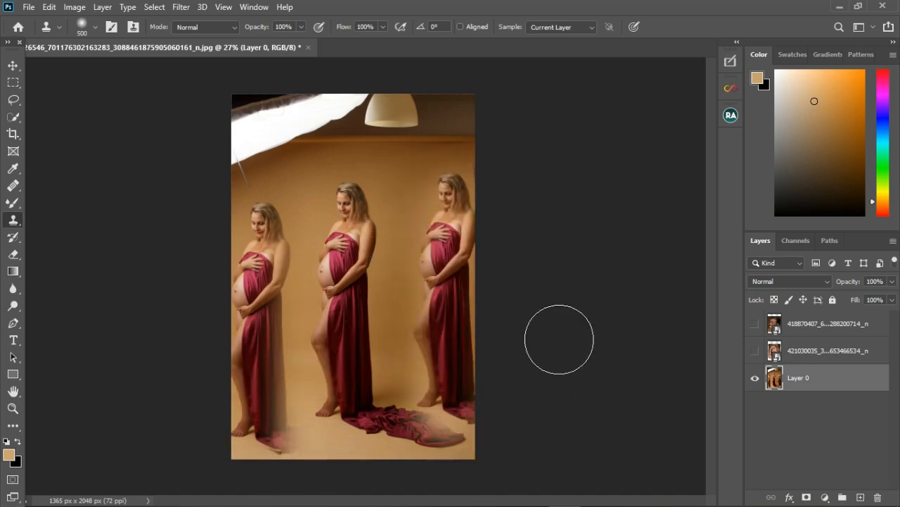
key(ctrl+z)
key(ctrl+z)
key(ctrl+z)
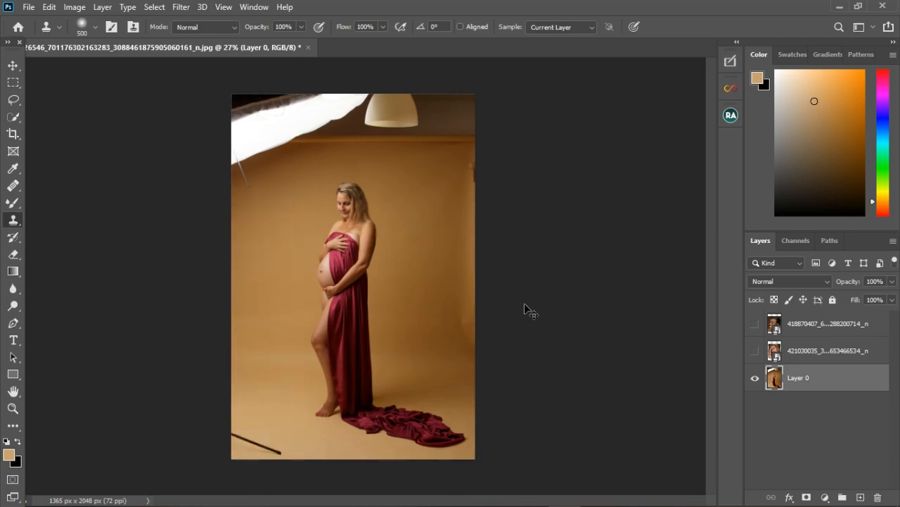
- Shrink the Clone Stamp to 300 px, clone backdrop over the black pole on Layer 0, then undo it
scroll(301, 472, up, 3)
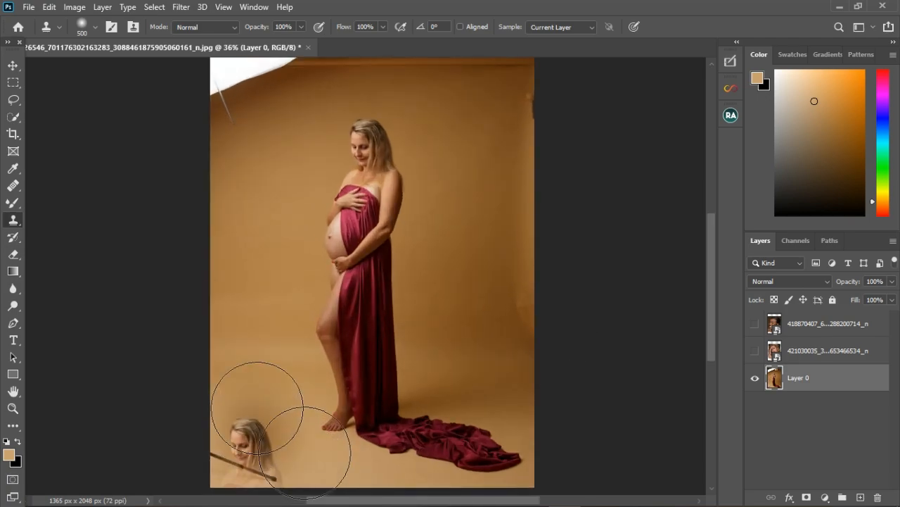
key(bracketleft)
key(bracketleft)
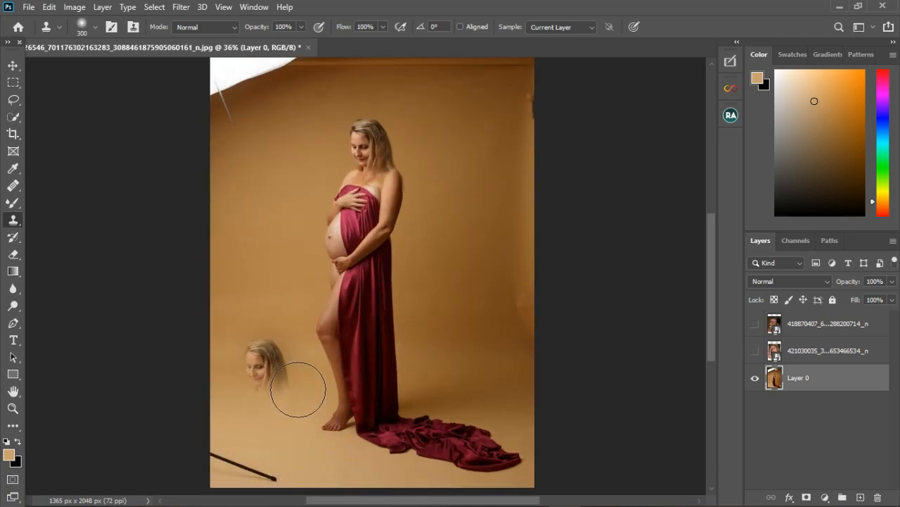
alt+click(252, 427)
mouse_move(256, 470)
mouse_down()
mouse_move(292, 504)
mouse_move(271, 485)
mouse_up()
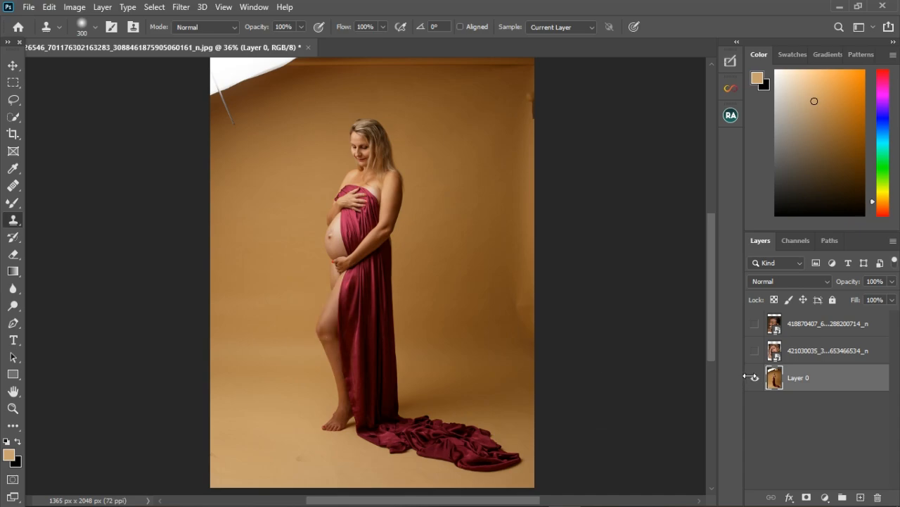
key(ctrl+z)
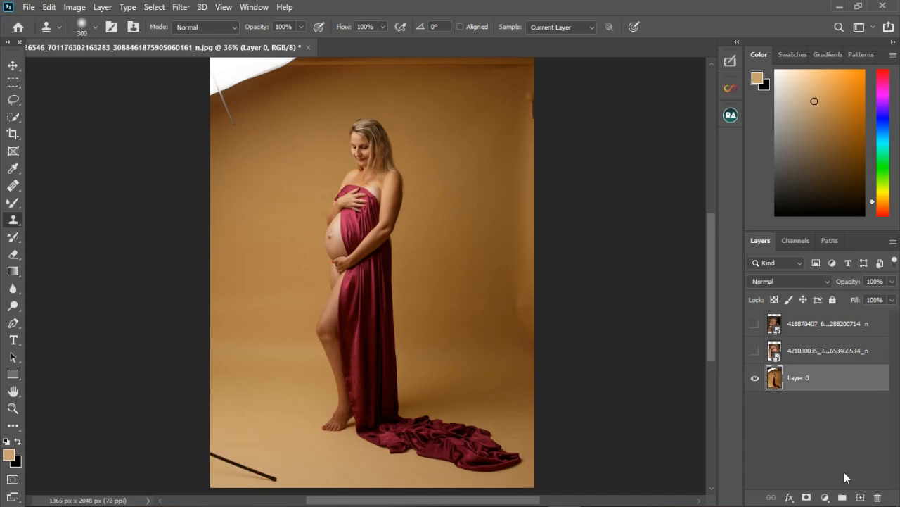
- Add a new empty layer and set the Clone Stamp to sample Current & Below
click(862, 497)
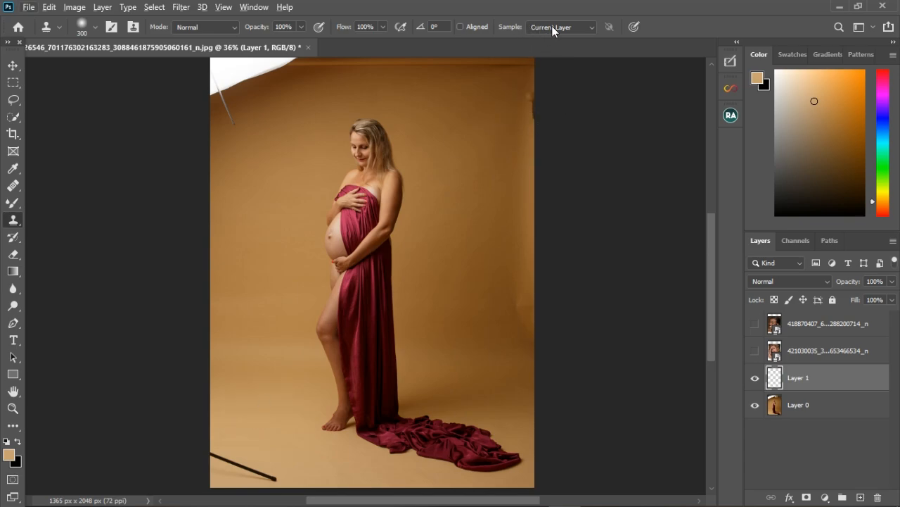
alt+click(247, 436)
mouse_move(241, 456)
mouse_down()
mouse_move(269, 477)
mouse_move(317, 479)
mouse_up()
click(595, 26)
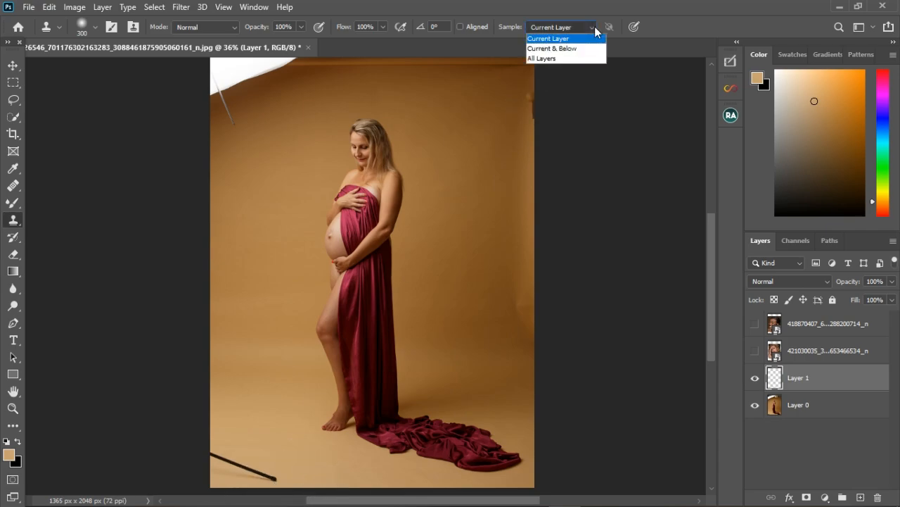
click(556, 47)
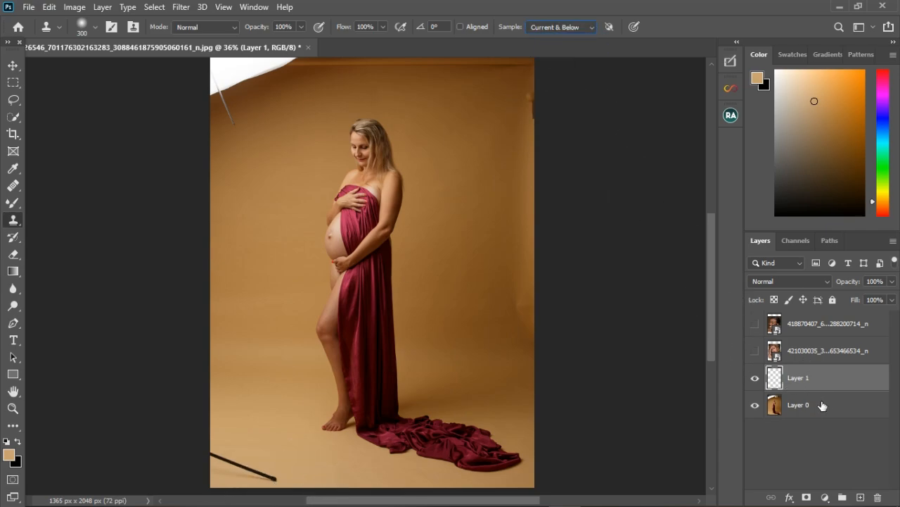
- Clone the backdrop over the black pole and the lamp on the new layer
alt+click(268, 433)
mouse_move(278, 479)
mouse_down()
mouse_move(261, 478)
mouse_move(290, 494)
mouse_up()
scroll(261, 387, down, 2)
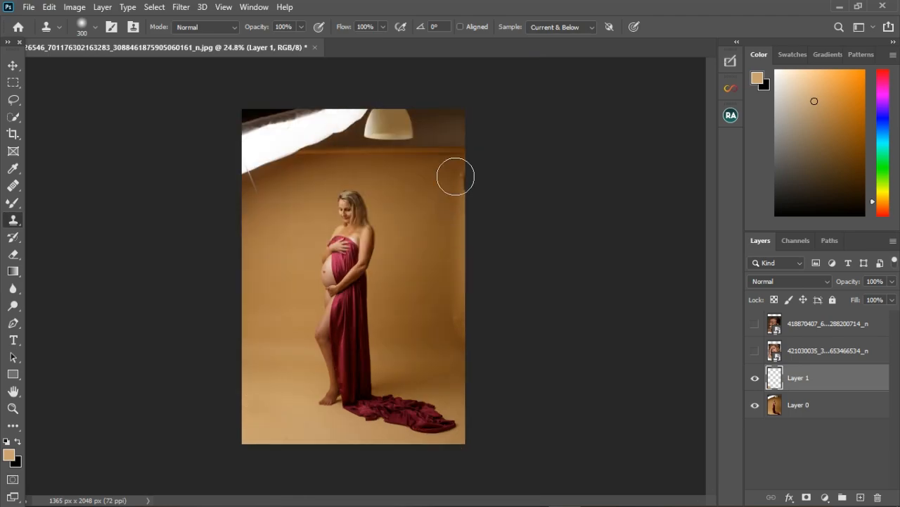
mouse_move(414, 140)
mouse_down()
mouse_move(398, 145)
mouse_move(461, 147)
mouse_move(487, 135)
mouse_up()
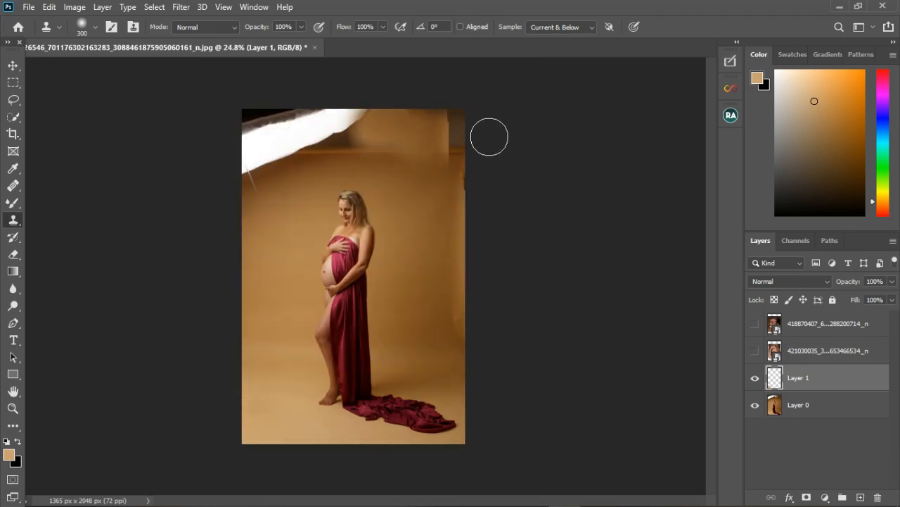
mouse_move(462, 209)
mouse_down()
mouse_move(482, 129)
mouse_move(472, 167)
mouse_move(492, 203)
mouse_move(474, 219)
mouse_up()
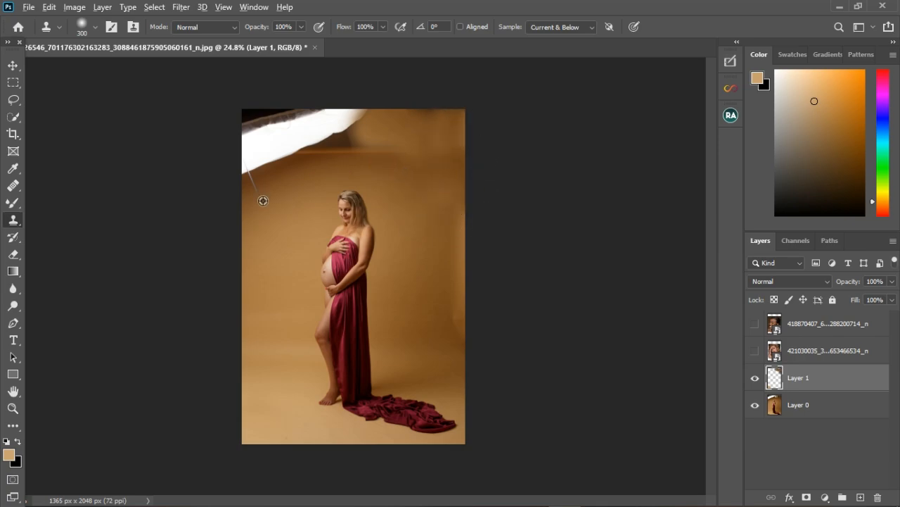
- Clone the backdrop over the softbox in the upper left and smooth the dark patch at the top
drag(285, 213, 278, 124)
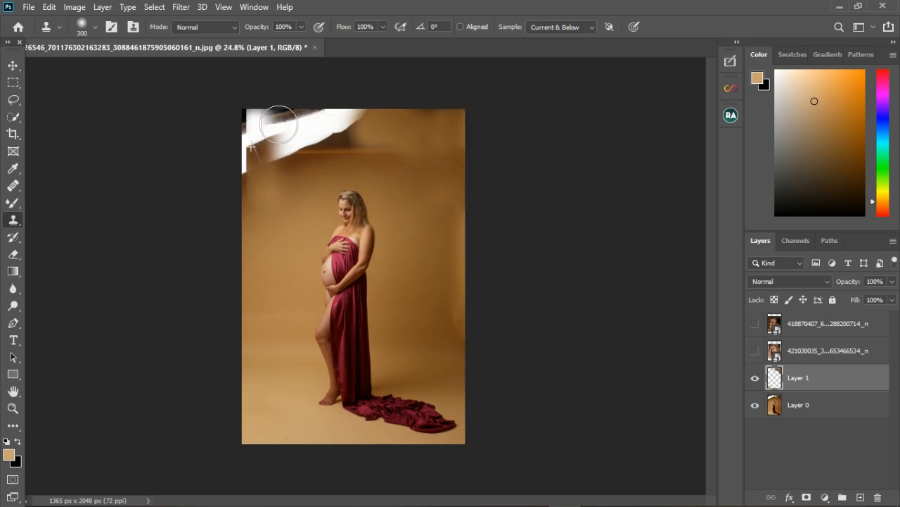
alt+click(267, 313)
mouse_move(273, 197)
mouse_down()
mouse_move(273, 149)
mouse_move(272, 178)
mouse_move(285, 144)
mouse_move(299, 147)
mouse_move(309, 133)
mouse_move(336, 155)
mouse_move(335, 166)
mouse_move(333, 144)
mouse_move(359, 132)
mouse_move(371, 156)
mouse_move(375, 140)
mouse_move(361, 127)
mouse_move(305, 204)
mouse_move(311, 185)
mouse_move(275, 201)
mouse_move(392, 130)
mouse_up()
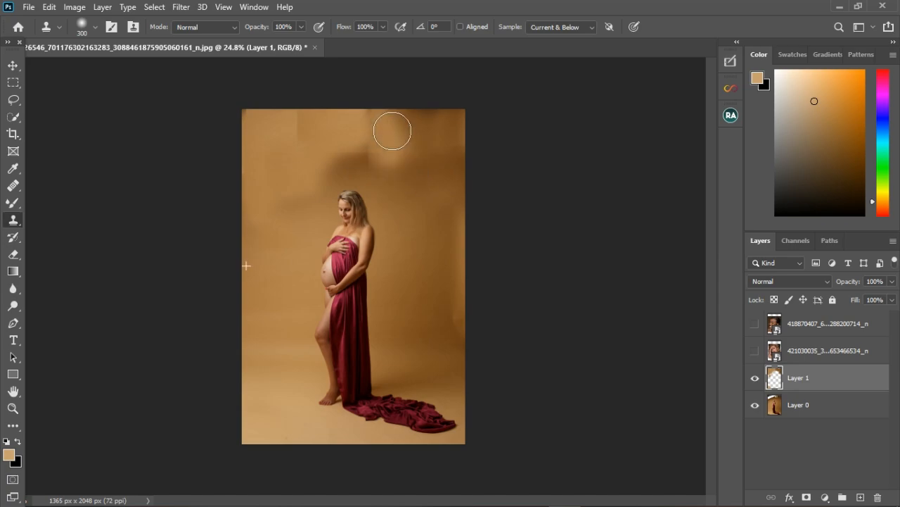
alt+click(419, 209)
mouse_move(416, 184)
mouse_down()
mouse_move(377, 170)
mouse_move(366, 180)
mouse_move(383, 178)
mouse_move(367, 177)
mouse_up()
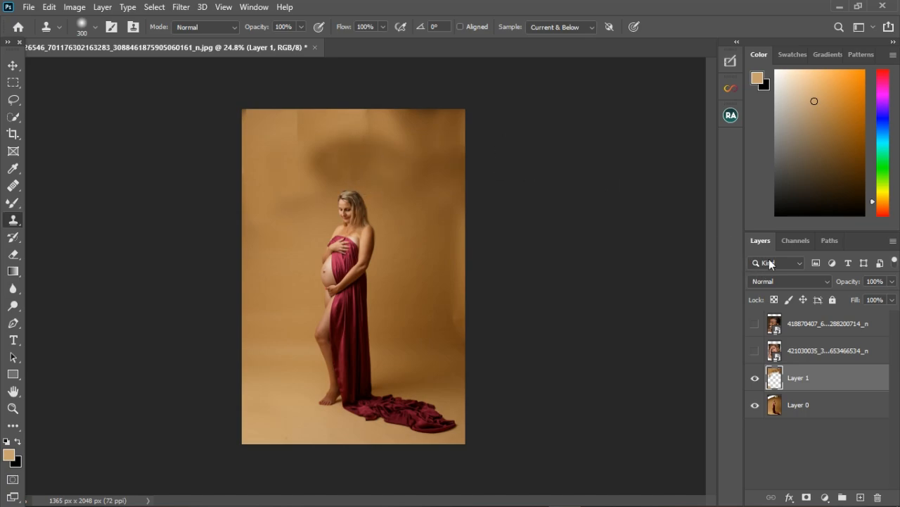
- Switch to the Mixer Brush and toggle Layer 1's visibility to compare the photo before and after cloning
click(12, 203)
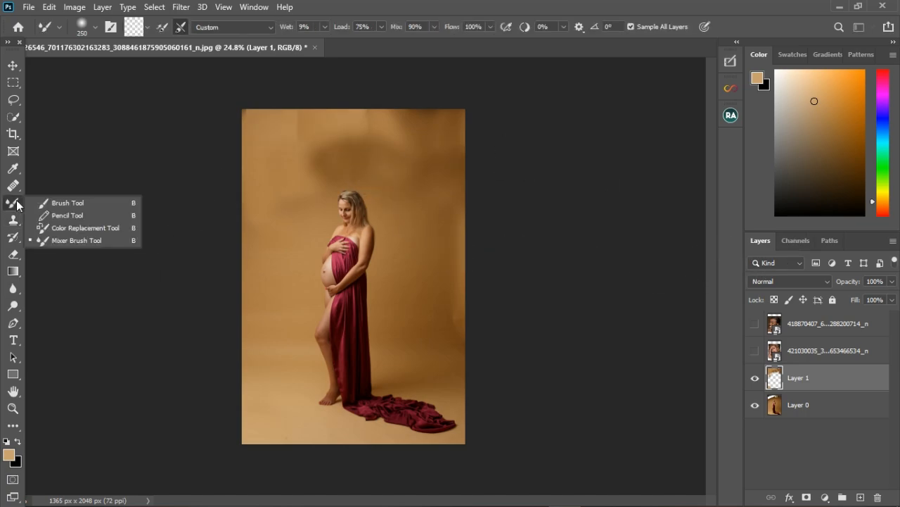
click(63, 239)
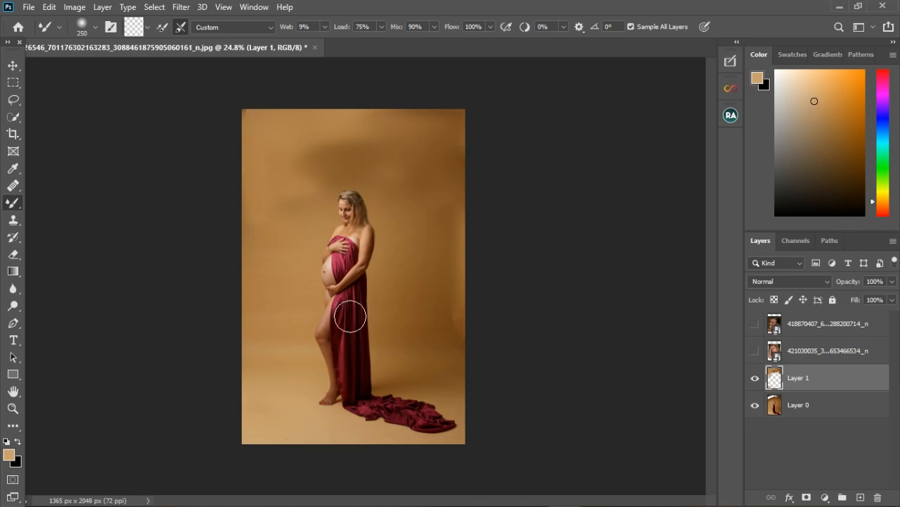
click(756, 379)
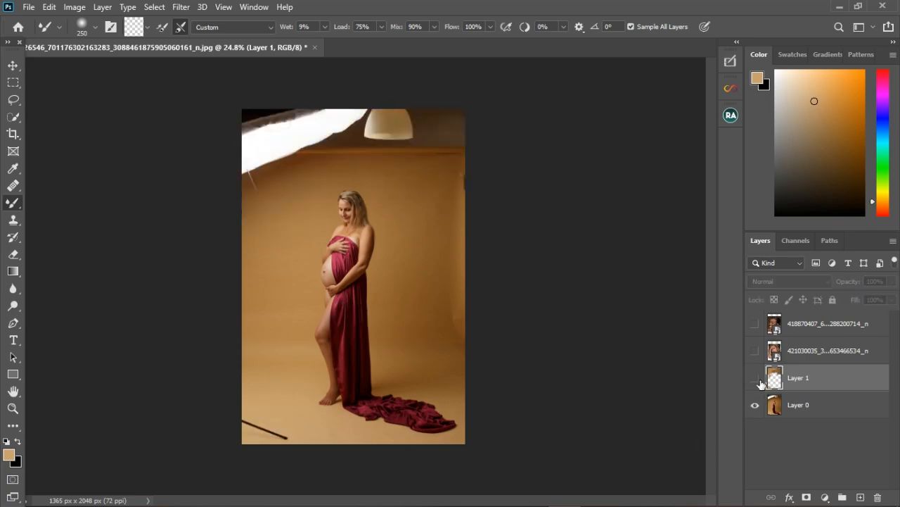
click(756, 378)
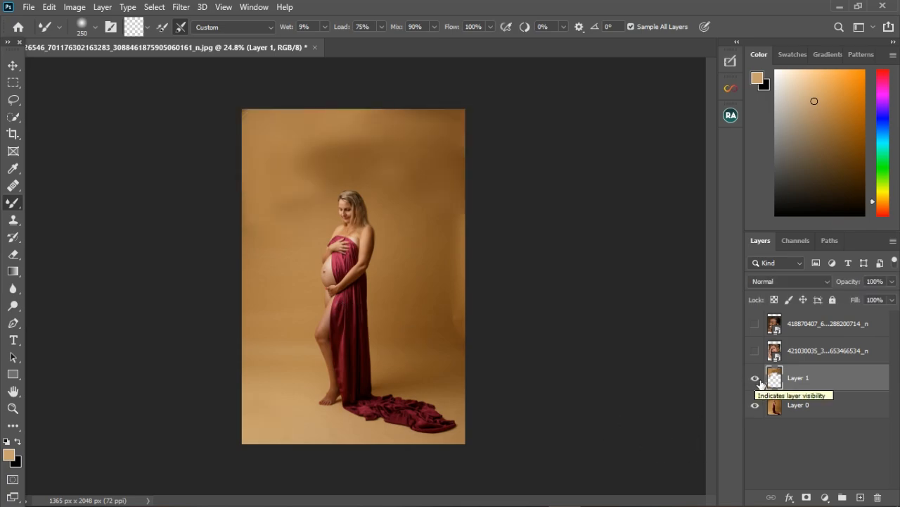
click(756, 379)
- Select the Patch Tool and outline the black pole in the lower left corner
right_click(10, 206)
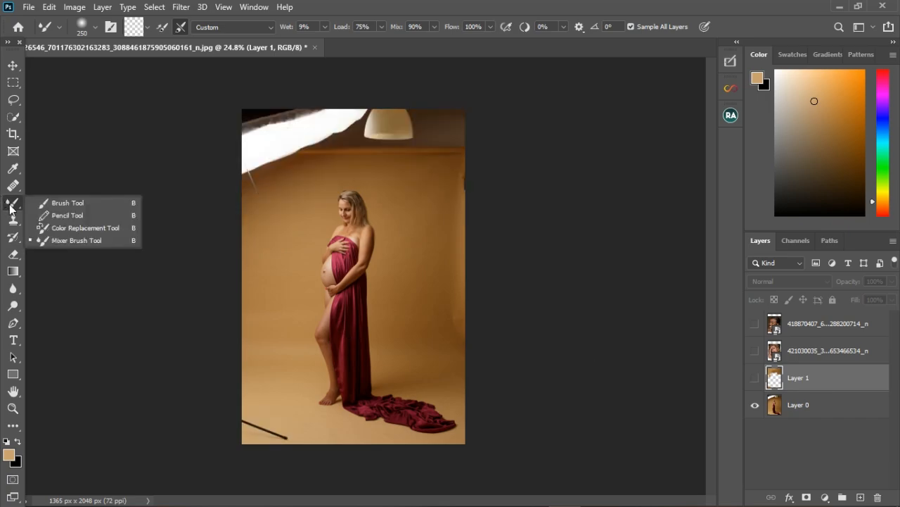
click(14, 220)
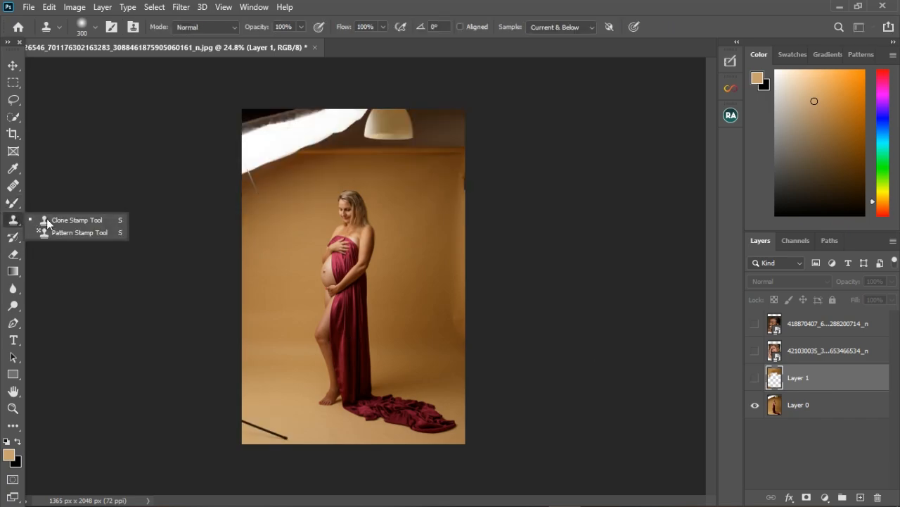
click(15, 204)
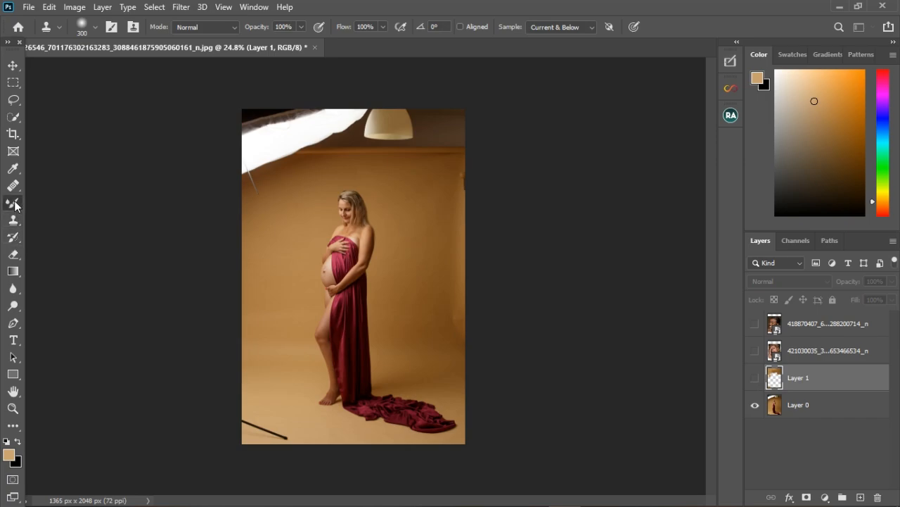
right_click(14, 204)
click(59, 202)
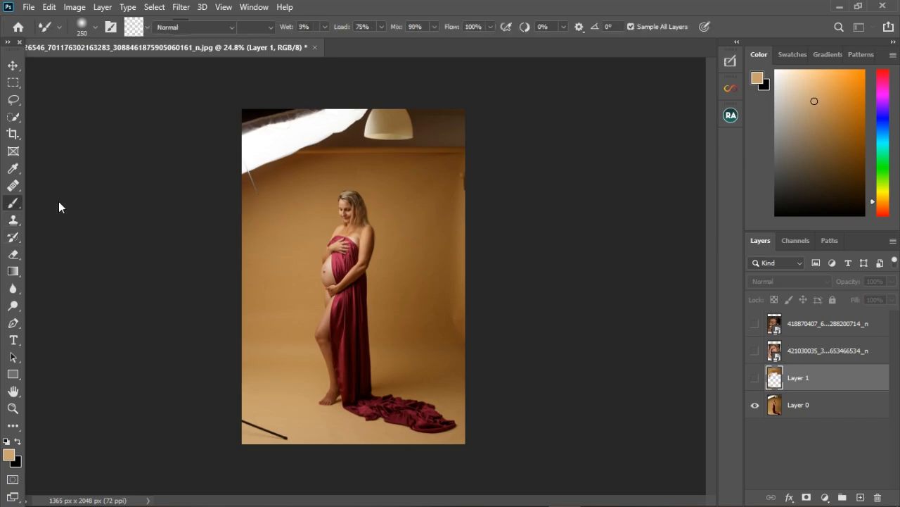
click(12, 190)
click(3, 192)
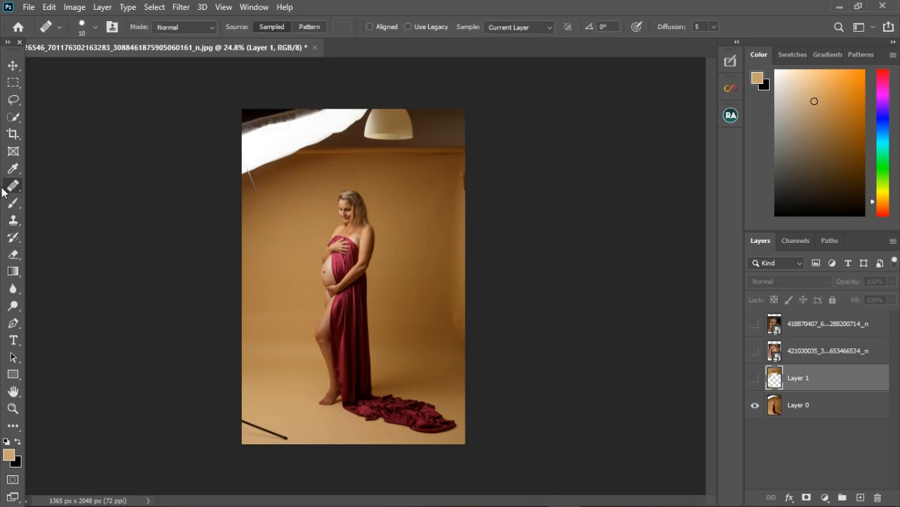
right_click(9, 185)
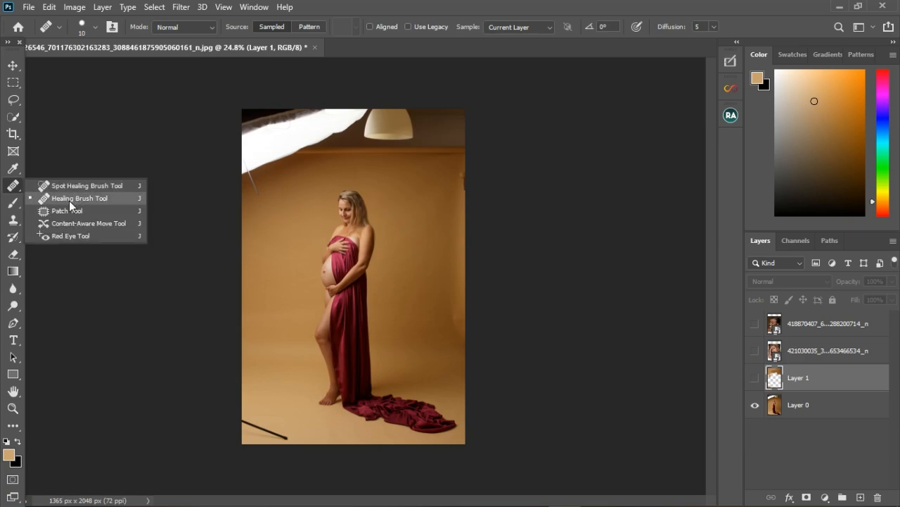
click(17, 189)
right_click(17, 190)
click(99, 211)
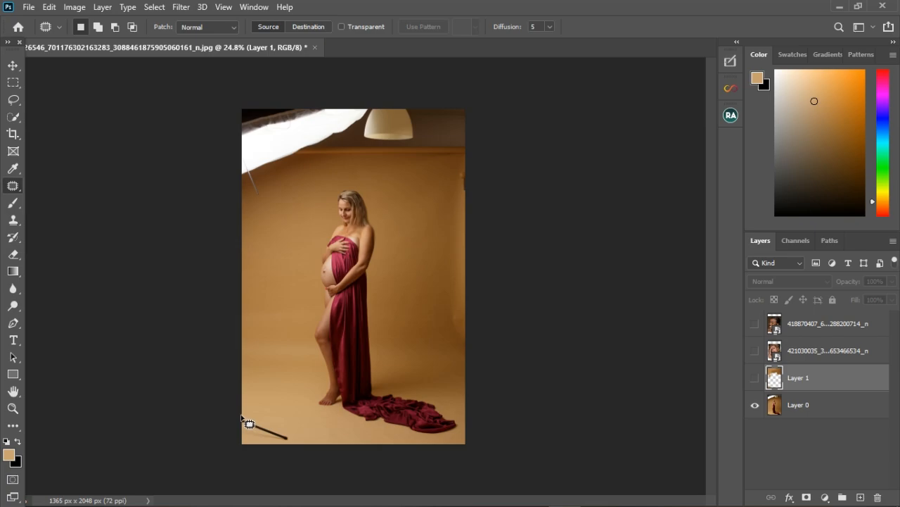
mouse_move(241, 416)
mouse_down()
mouse_move(288, 430)
mouse_move(297, 443)
mouse_move(252, 446)
mouse_move(243, 416)
mouse_up()
click(274, 420)
click(438, 201)
- Delete the cloned Layer 1 and patch the selected pole with backdrop from just above it
click(755, 378)
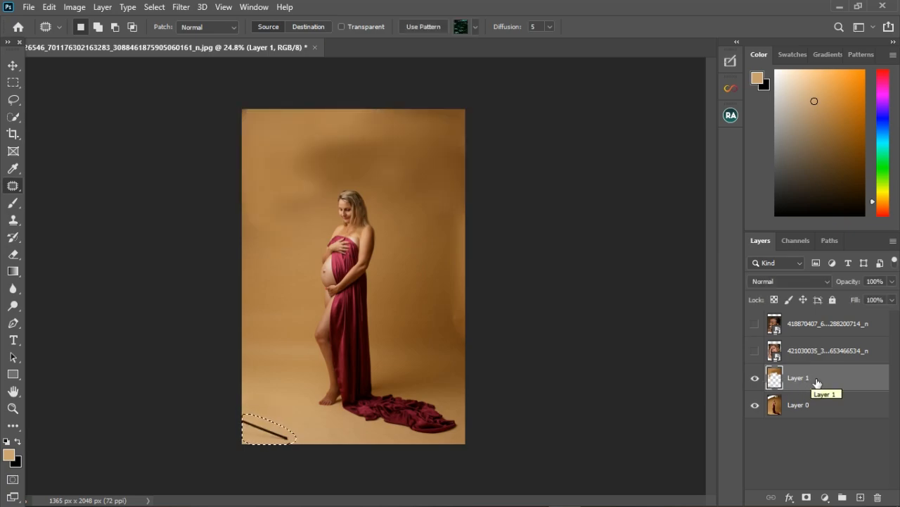
right_click(814, 382)
click(675, 82)
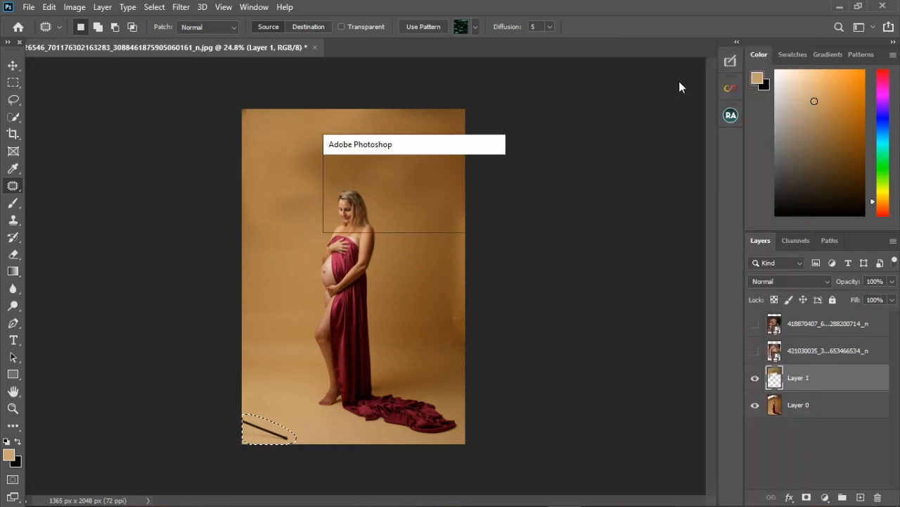
click(398, 204)
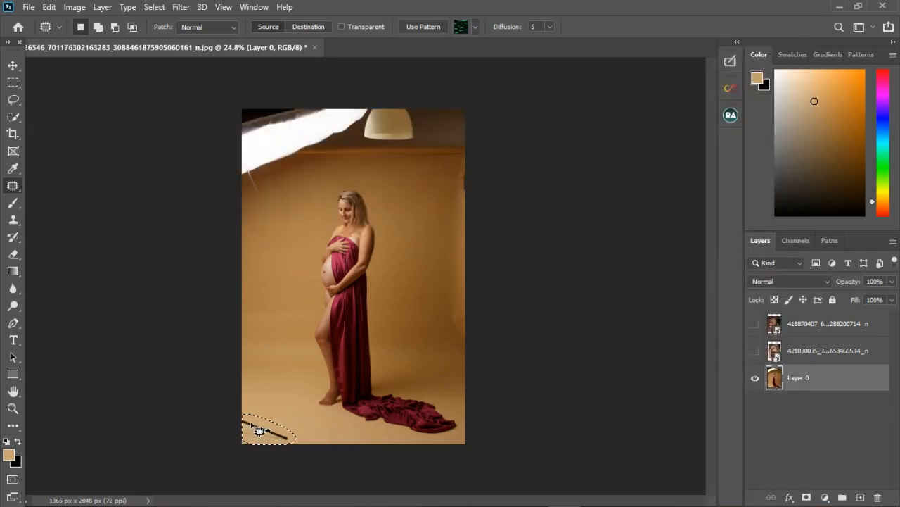
drag(272, 440, 273, 391)
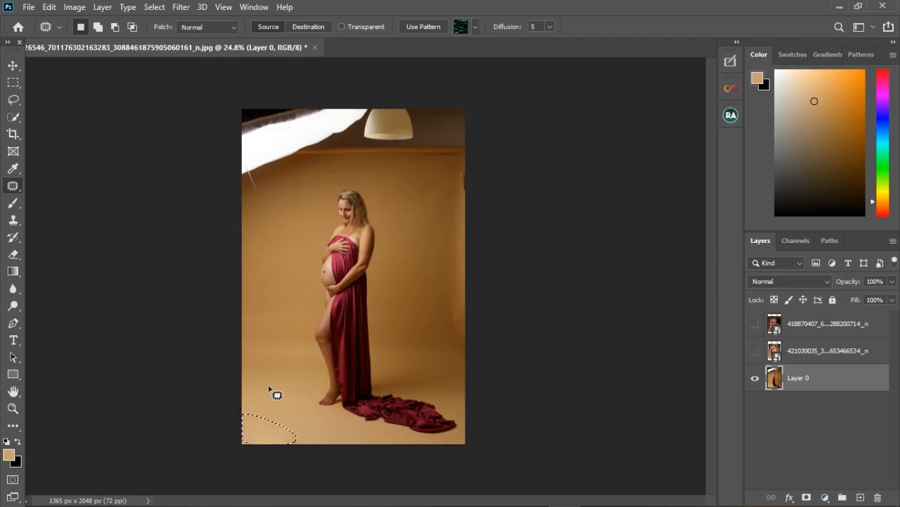
key(ctrl+d)
- Patch the lamp and the softbox with nearby backdrop, then undo both patches
mouse_move(367, 110)
mouse_down()
mouse_move(358, 145)
mouse_move(429, 140)
mouse_move(374, 109)
mouse_move(371, 134)
mouse_move(420, 212)
mouse_up()
key(ctrl+d)
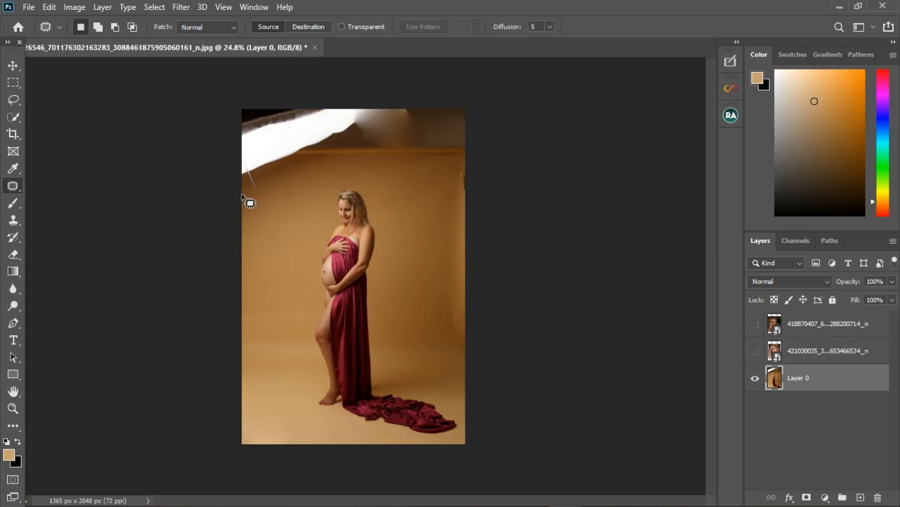
mouse_move(231, 195)
mouse_down()
mouse_move(368, 130)
mouse_move(306, 100)
mouse_move(202, 128)
mouse_move(205, 177)
mouse_move(274, 197)
mouse_up()
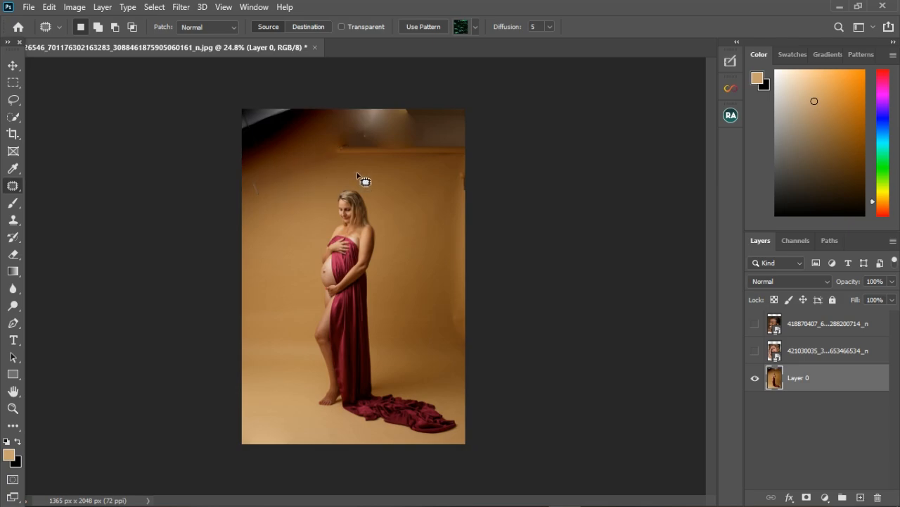
key(ctrl+d)
key(ctrl+z)
key(ctrl+z)
key(ctrl+z)
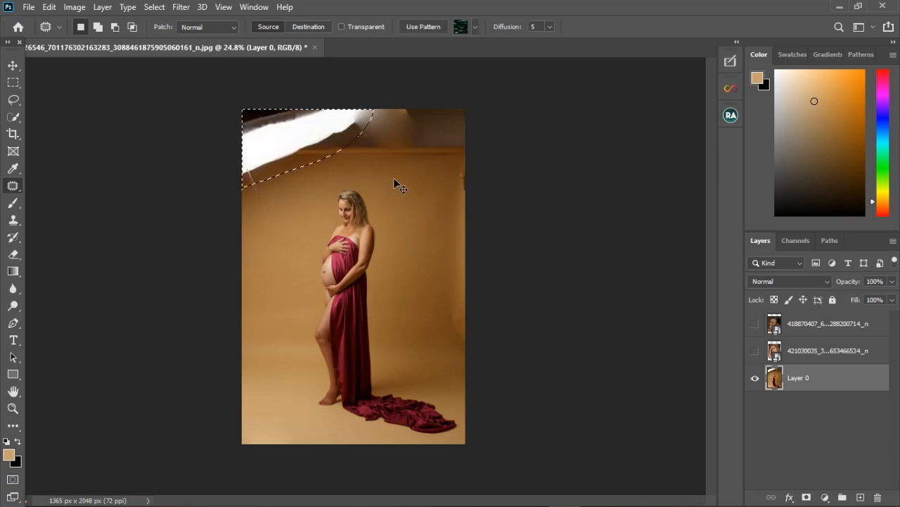
key(ctrl+z)
key(ctrl+z)
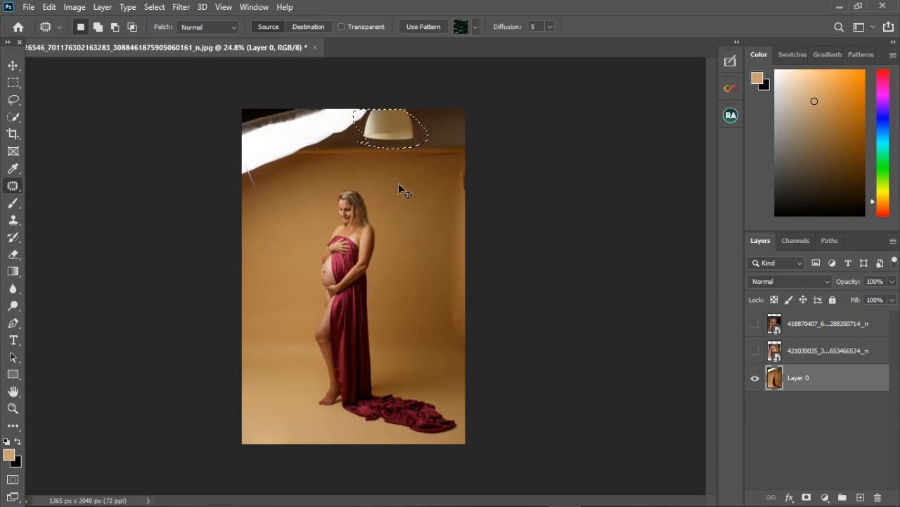
key(ctrl+z)
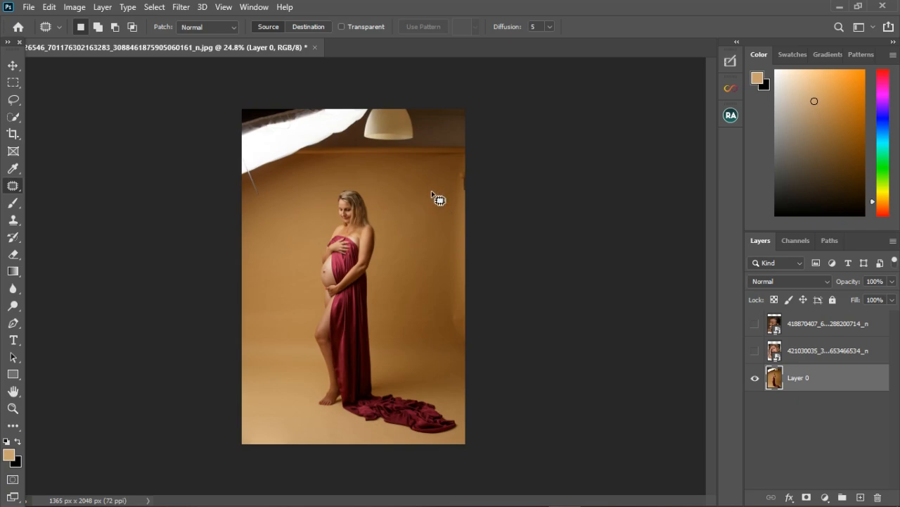
- Lasso the lamp at the top and patch it with backdrop from below
click(11, 102)
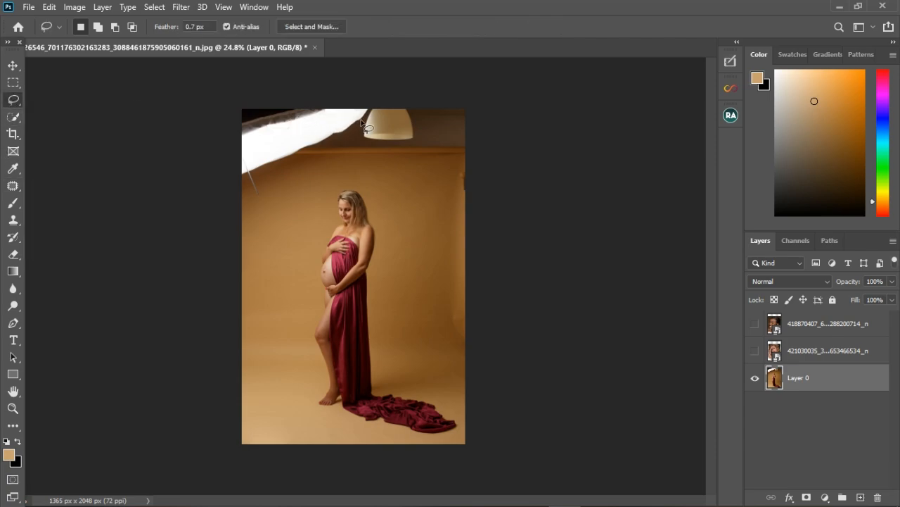
mouse_move(379, 109)
mouse_down()
mouse_move(412, 160)
mouse_move(421, 124)
mouse_move(379, 110)
mouse_up()
click(13, 185)
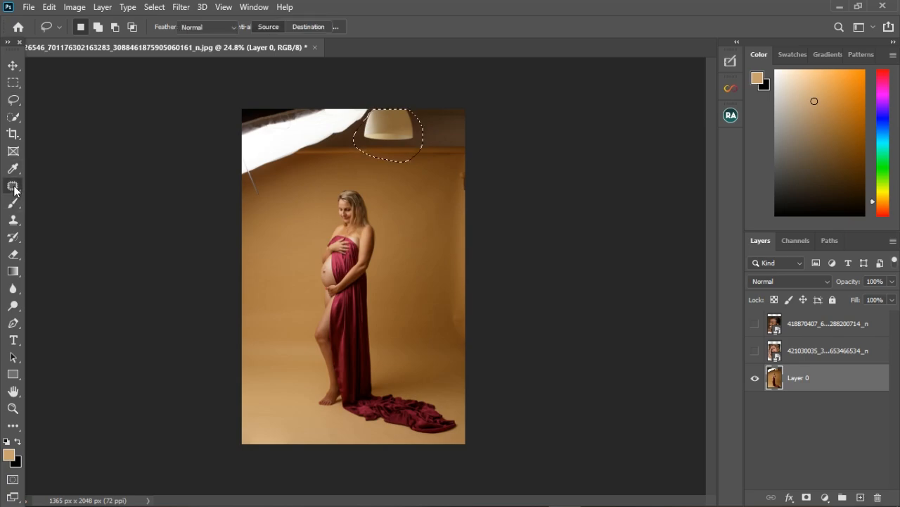
right_click(12, 186)
click(50, 214)
drag(402, 134, 429, 214)
key(ctrl+d)
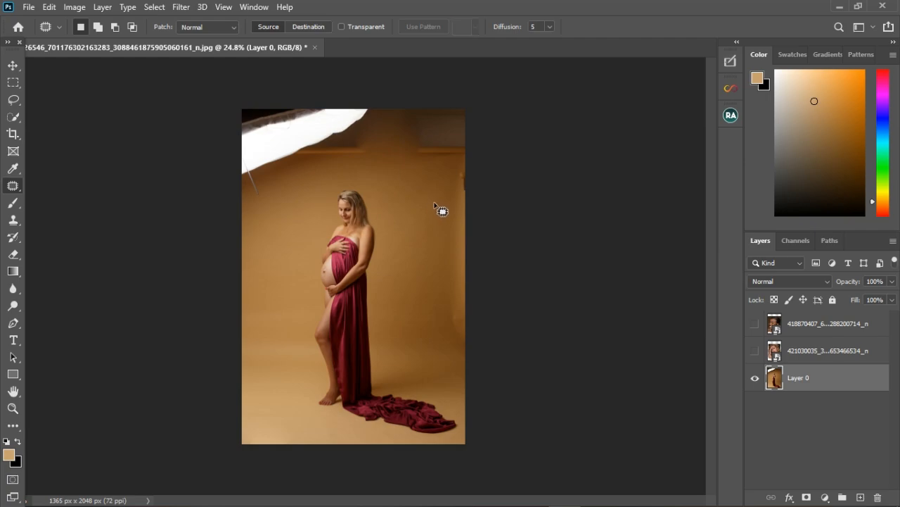
- Choose the Spot Healing Brush and show and select the freckled portrait layer
right_click(13, 186)
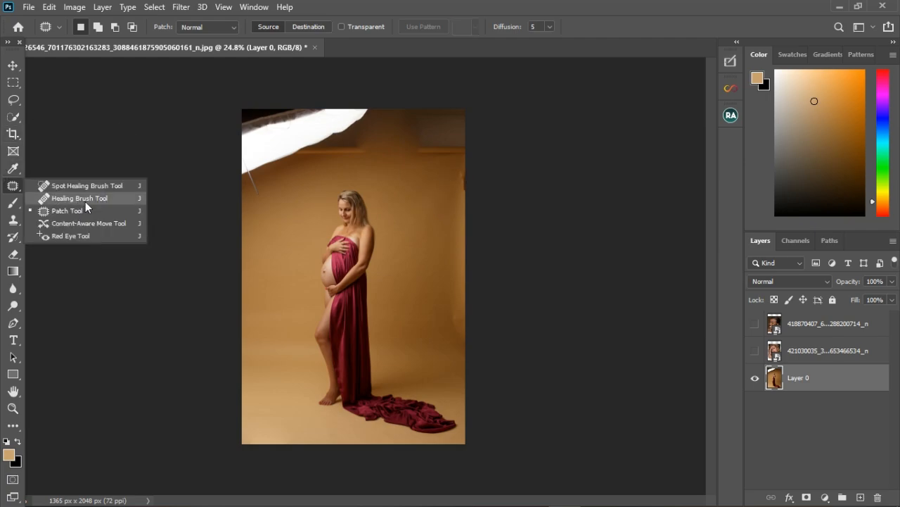
click(79, 201)
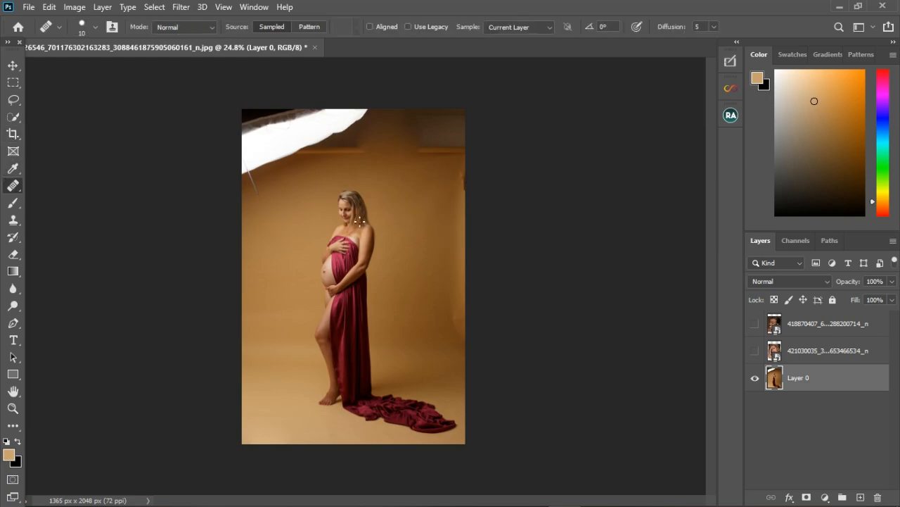
right_click(12, 185)
click(72, 180)
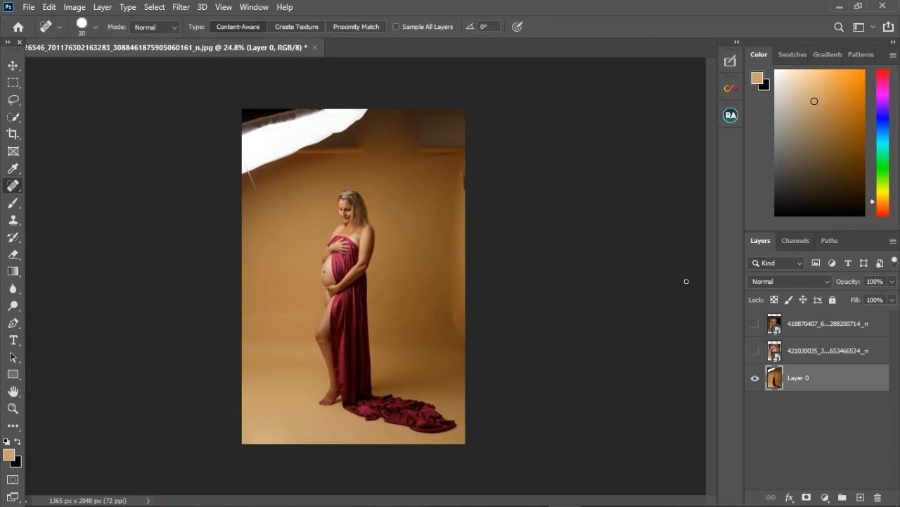
click(757, 351)
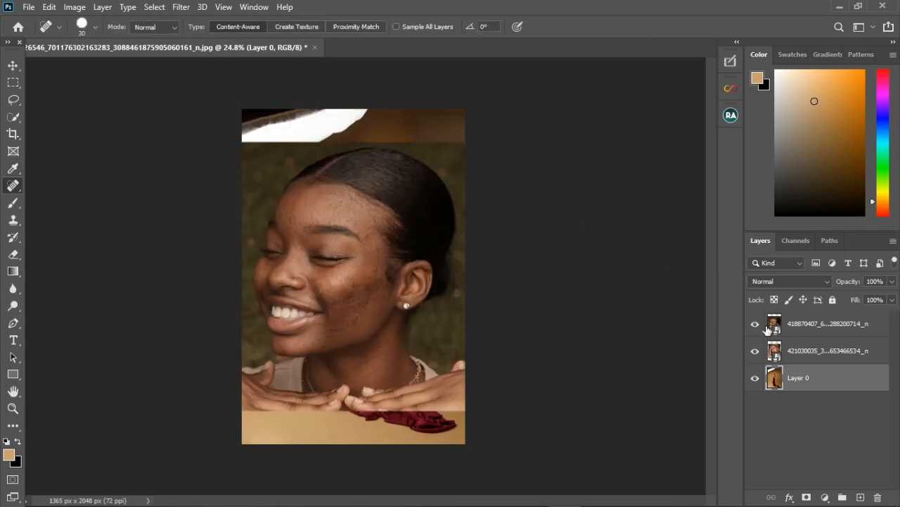
click(822, 361)
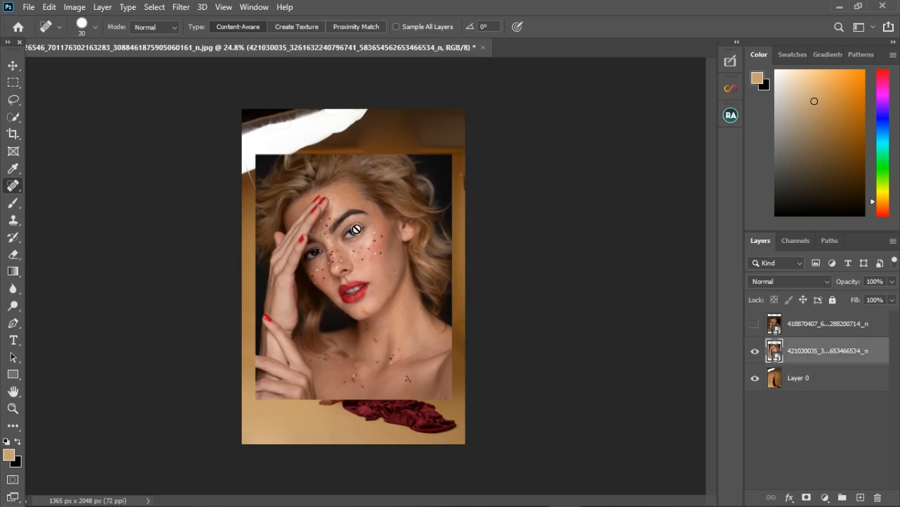
- Scale the portrait layer to 157.27% so it fills the canvas, then rasterize it
click(13, 65)
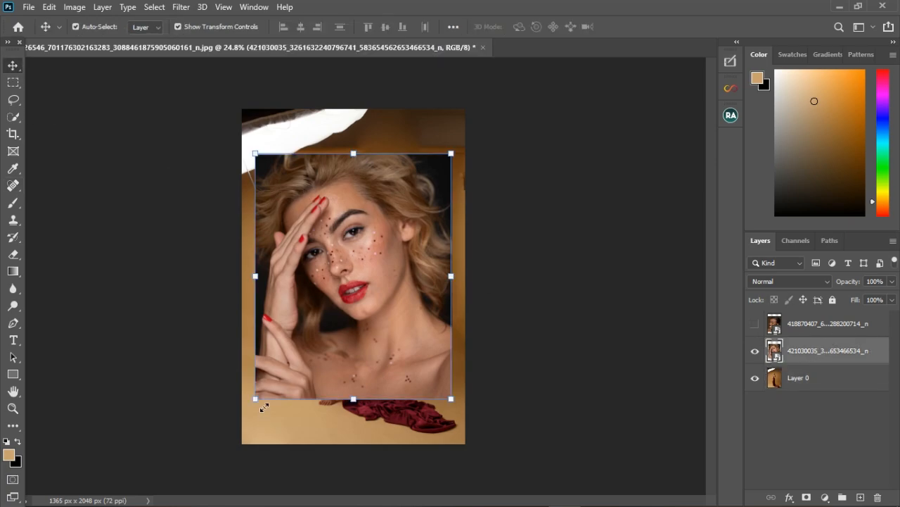
drag(236, 460, 219, 483)
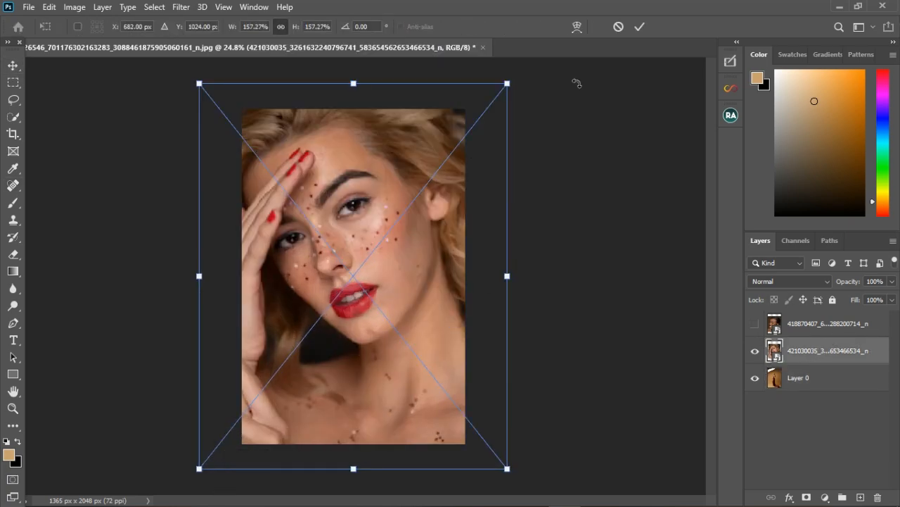
click(638, 28)
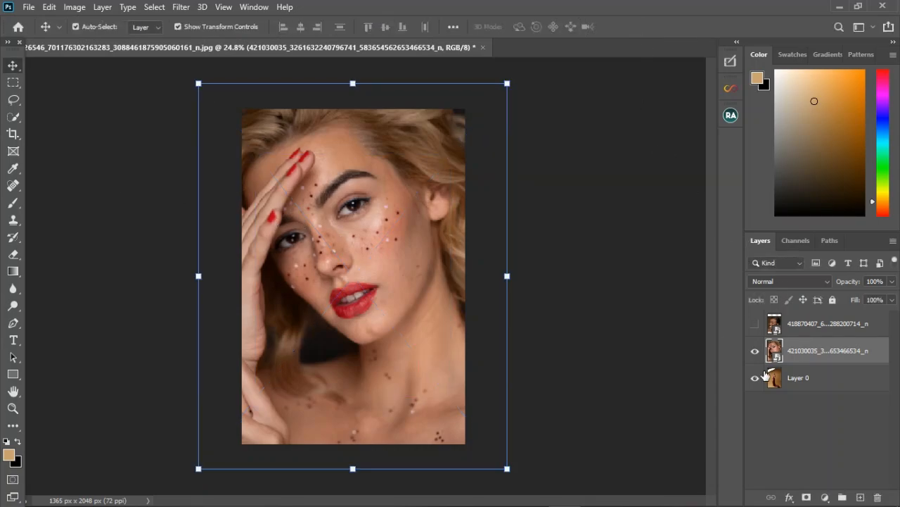
right_click(795, 354)
click(679, 254)
- Remove the star stickers from the cheek and beside the nose with the Spot Healing Brush
right_click(12, 188)
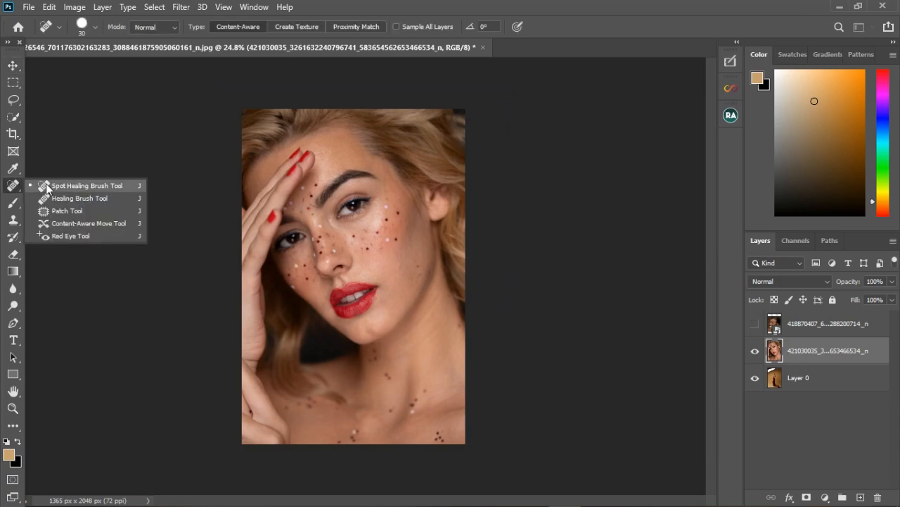
click(49, 188)
scroll(417, 238, up, 3)
scroll(417, 239, up, 3)
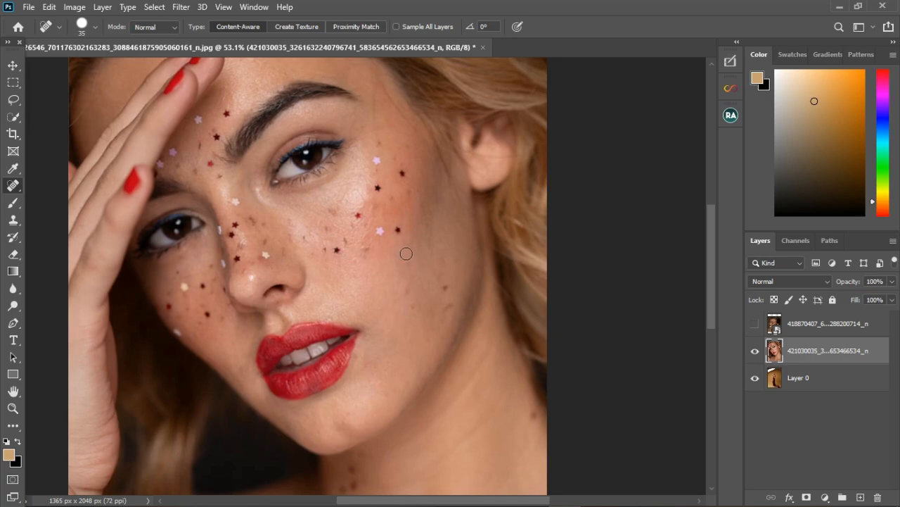
click(380, 192)
click(378, 161)
click(397, 230)
click(336, 261)
click(338, 249)
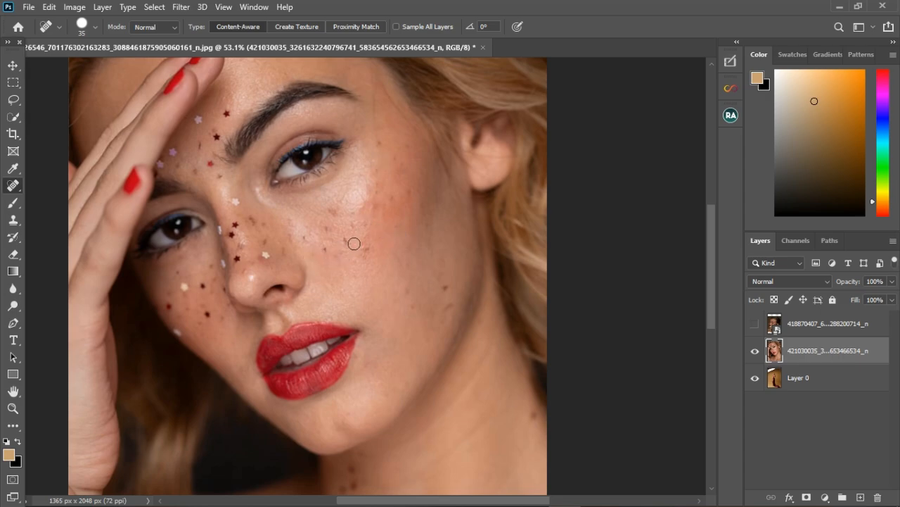
click(347, 238)
click(360, 249)
click(447, 290)
click(447, 308)
click(408, 293)
click(415, 308)
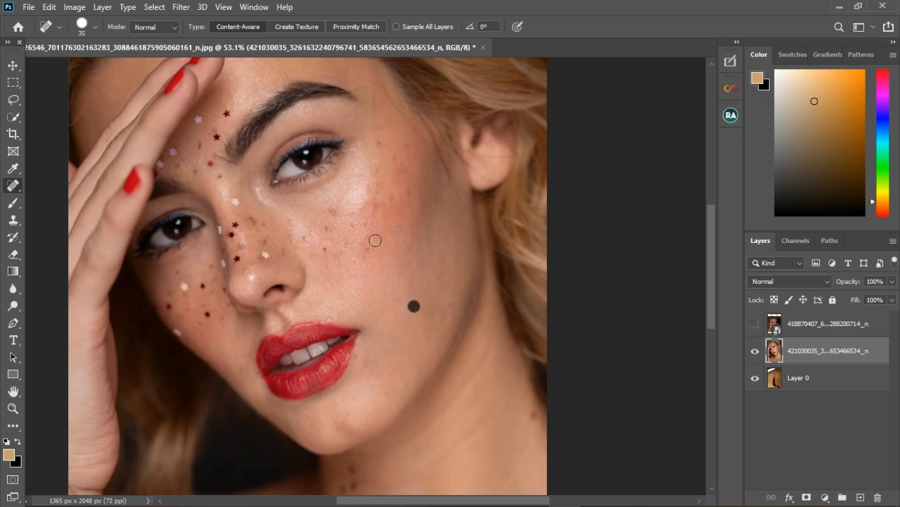
click(330, 211)
click(326, 227)
click(328, 249)
click(365, 249)
- Remove the white star sticker on the lower cheek with the Healing Brush
right_click(22, 185)
click(42, 199)
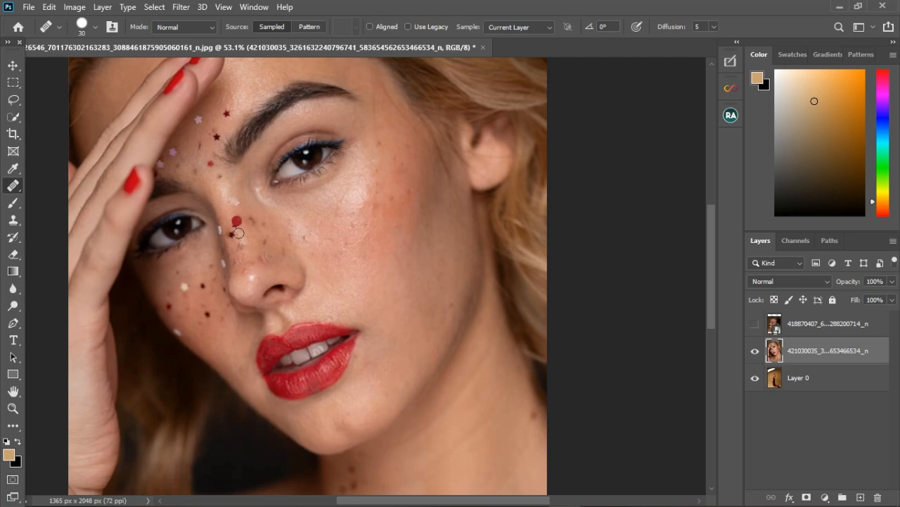
scroll(241, 227, up, 3)
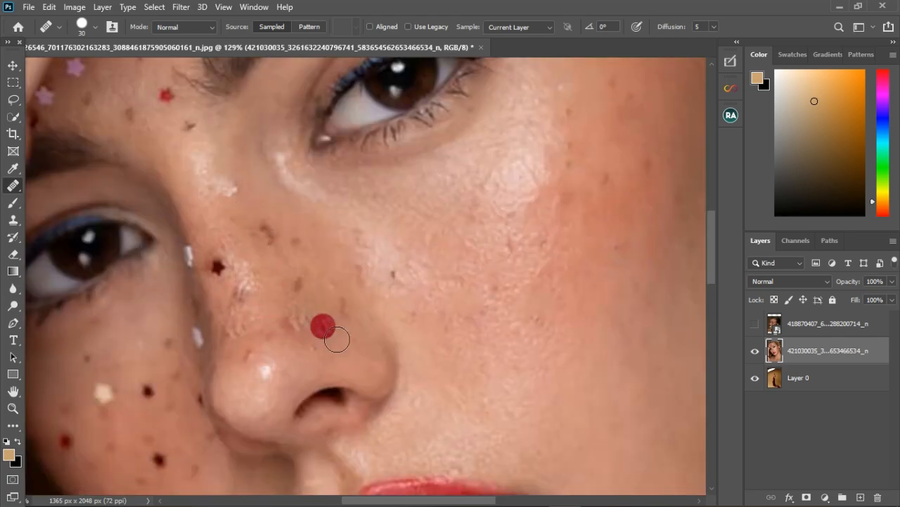
right_click(13, 185)
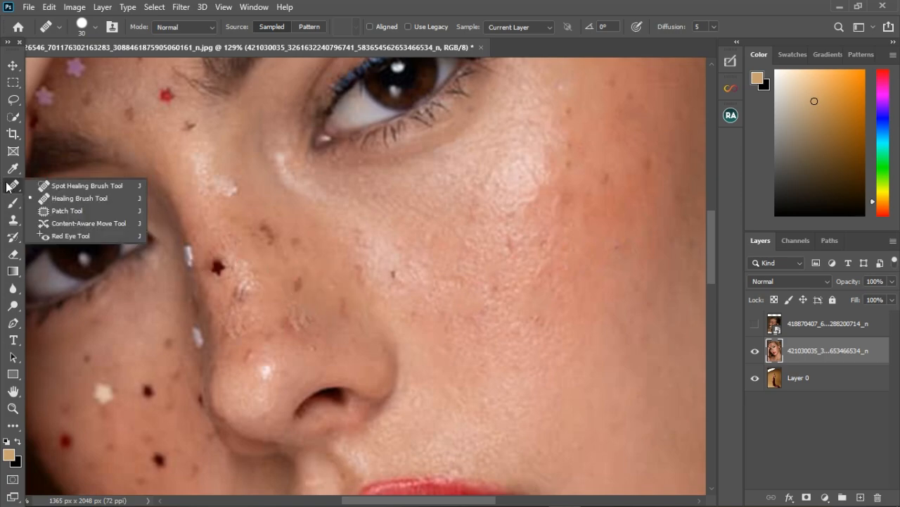
click(46, 186)
right_click(8, 188)
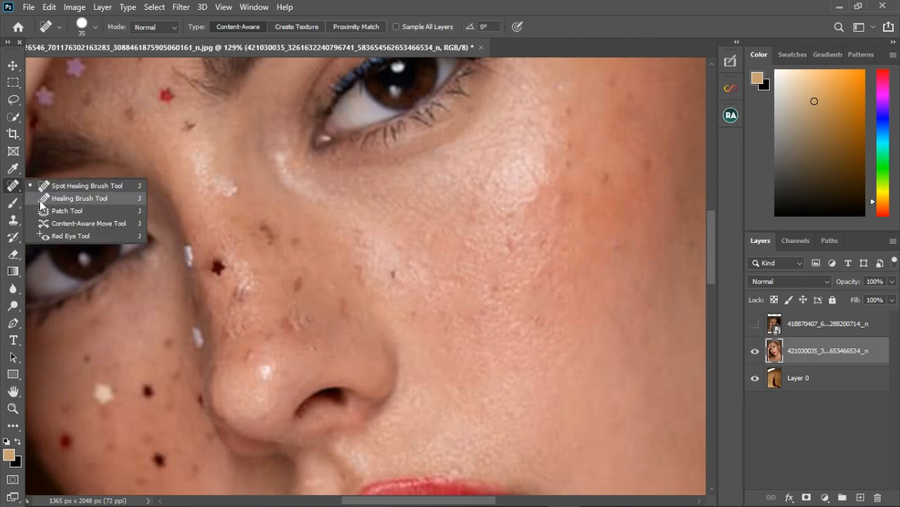
click(71, 197)
alt+click(147, 374)
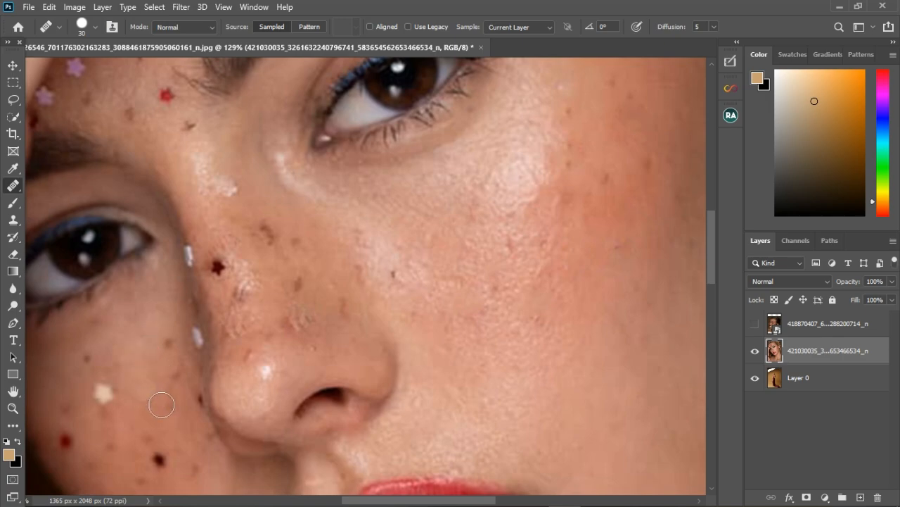
click(148, 391)
click(272, 219)
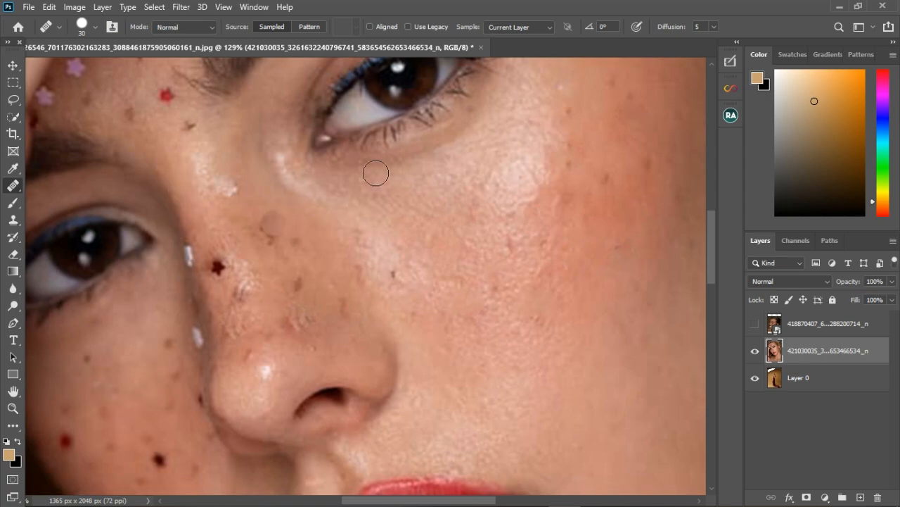
key(ctrl+z)
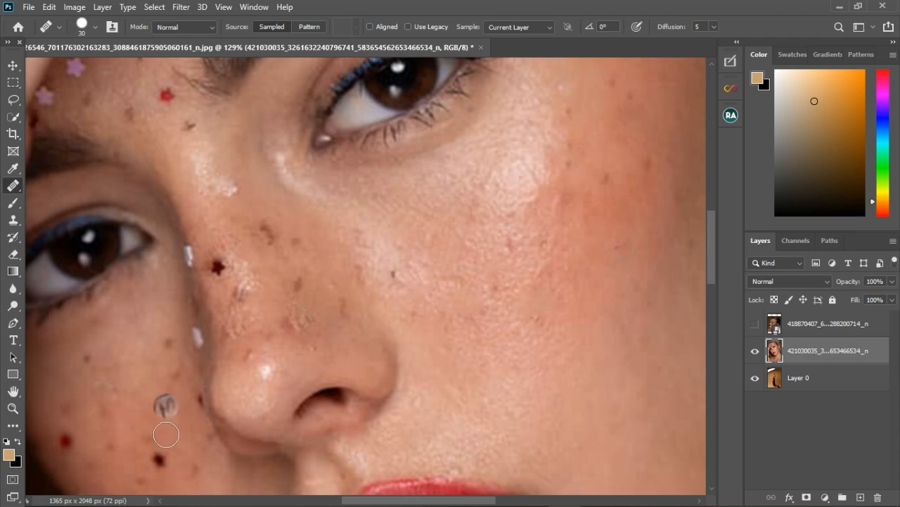
click(106, 384)
click(140, 401)
click(83, 362)
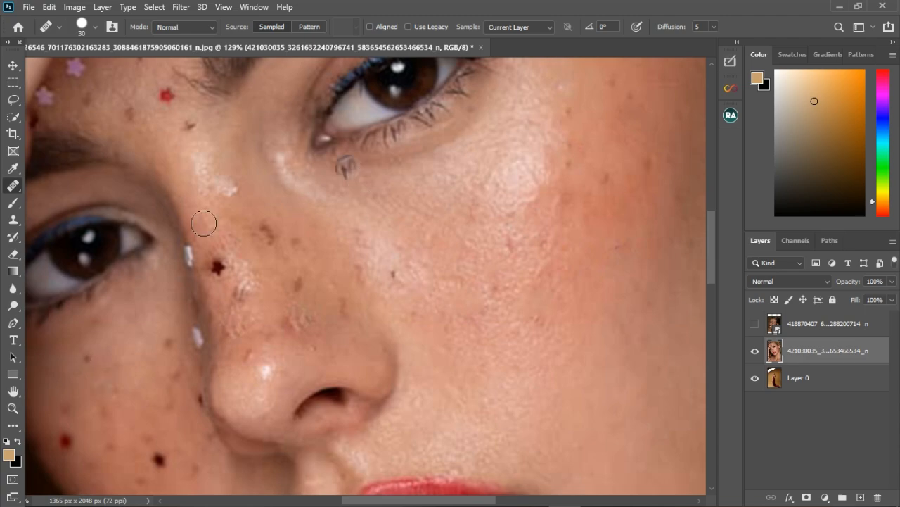
- Patch away the star stickers near the hairline above the brow with the Patch tool
click(13, 220)
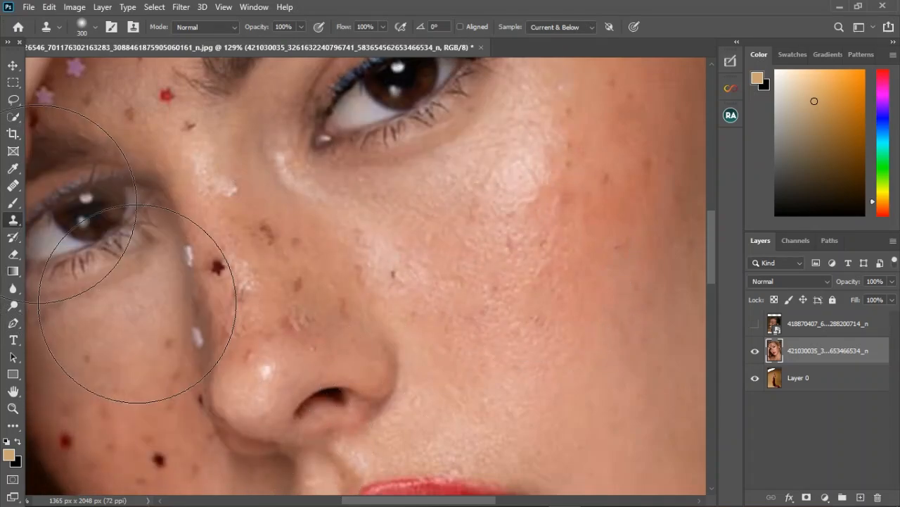
right_click(12, 184)
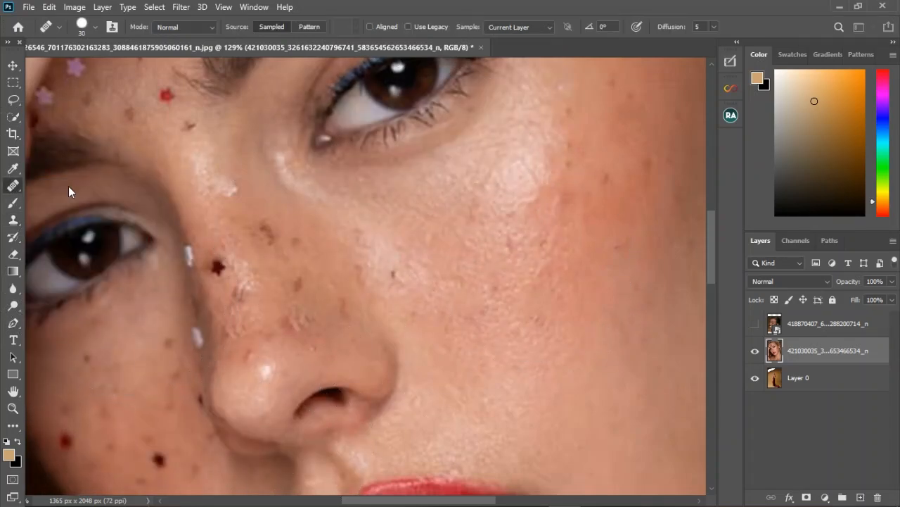
click(68, 188)
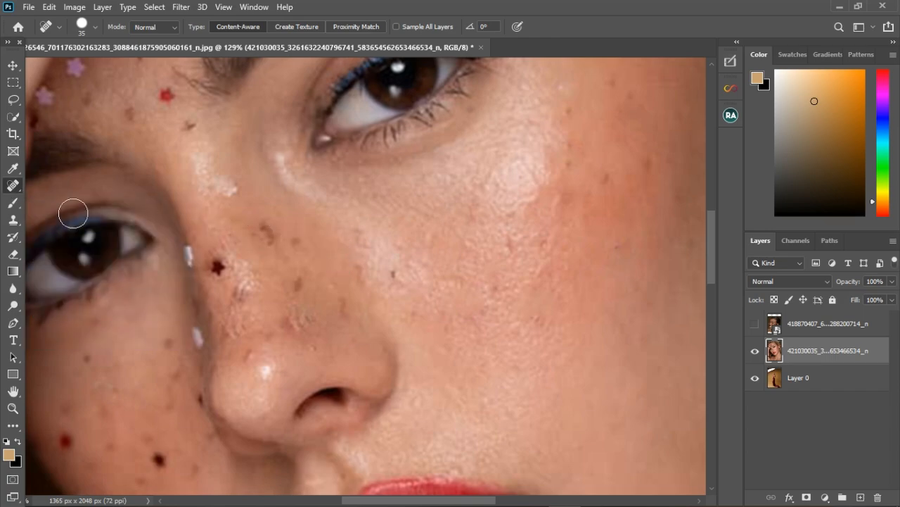
right_click(21, 189)
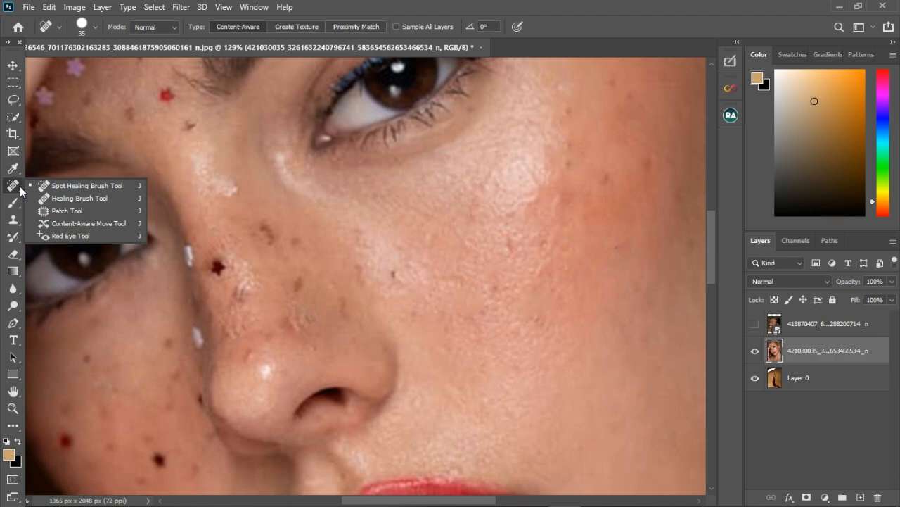
click(67, 211)
scroll(260, 234, down, 1)
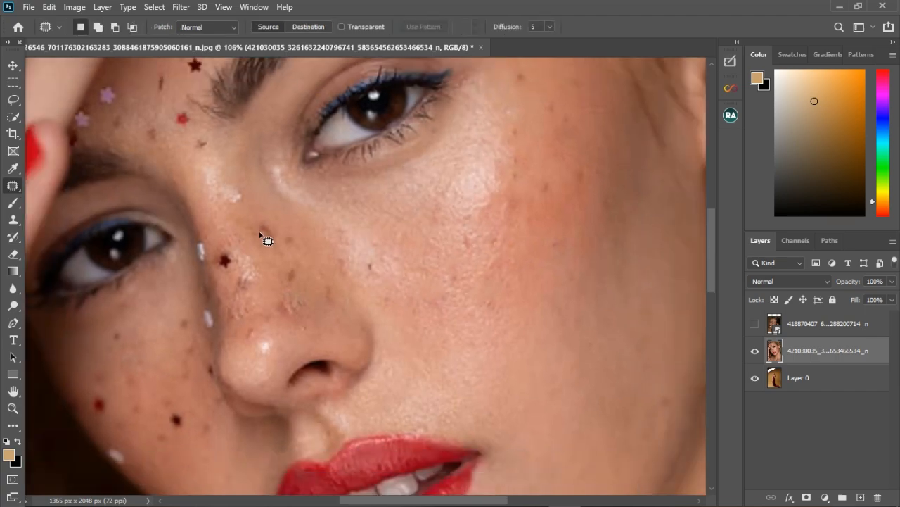
scroll(260, 235, down, 1)
mouse_move(219, 96)
mouse_down()
mouse_move(201, 94)
mouse_move(225, 93)
mouse_move(209, 89)
mouse_move(161, 147)
mouse_up()
key(ctrl+d)
mouse_move(148, 111)
mouse_down()
mouse_move(121, 114)
mouse_move(128, 130)
mouse_move(147, 112)
mouse_up()
drag(141, 120, 170, 143)
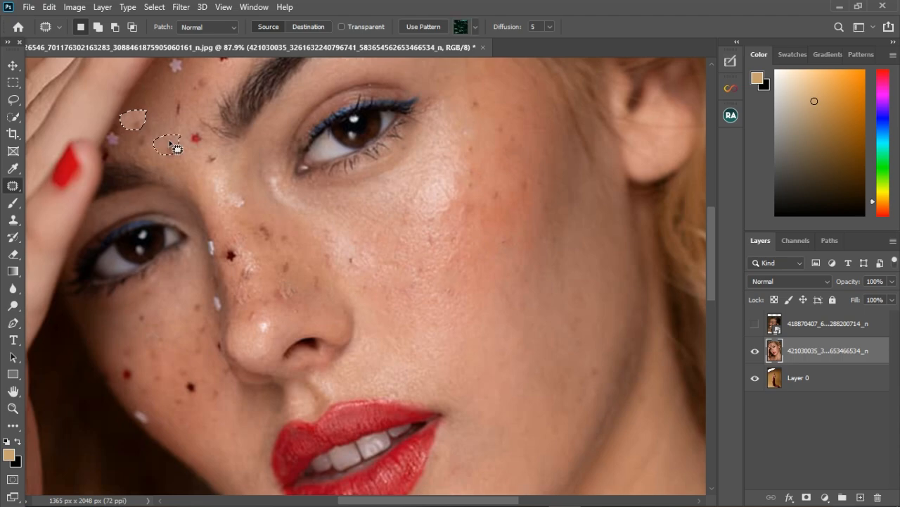
key(ctrl+d)
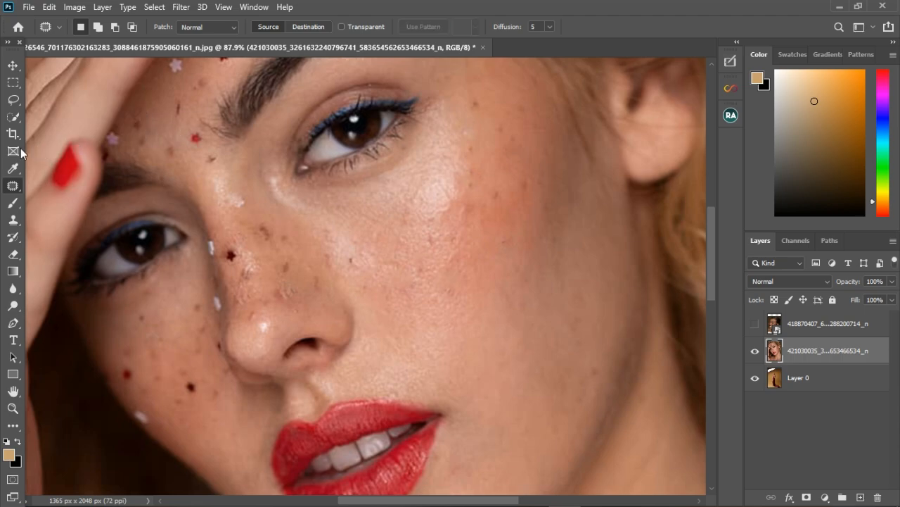
- Spot-heal the remaining star stickers beside the nose, on the lower cheek and near the brow
right_click(13, 185)
click(54, 187)
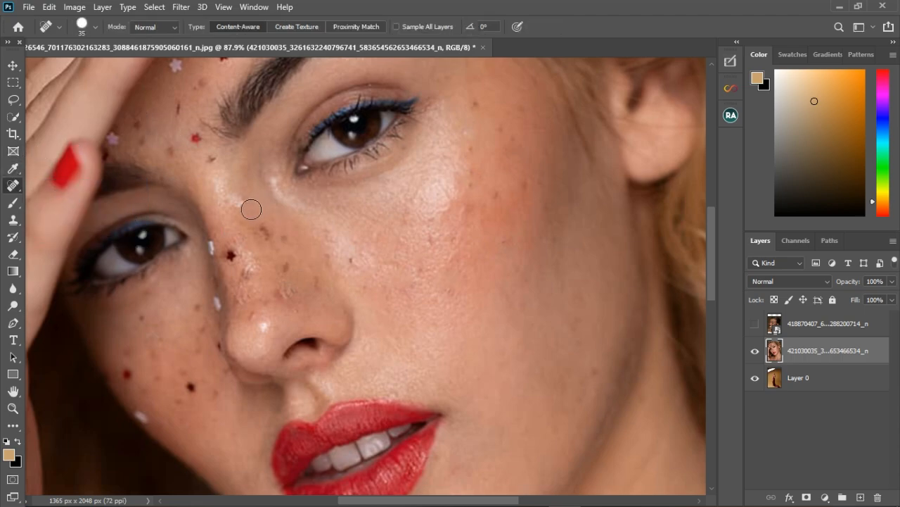
click(231, 255)
click(211, 247)
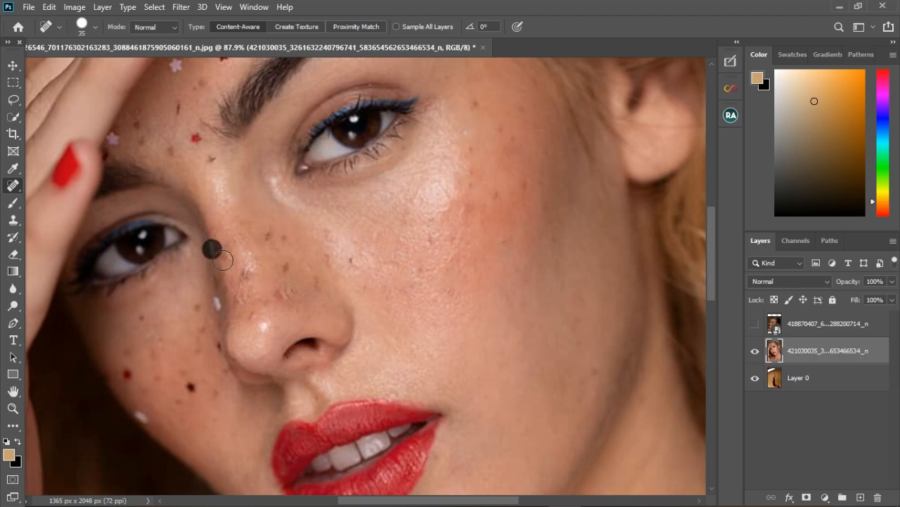
click(216, 303)
click(192, 386)
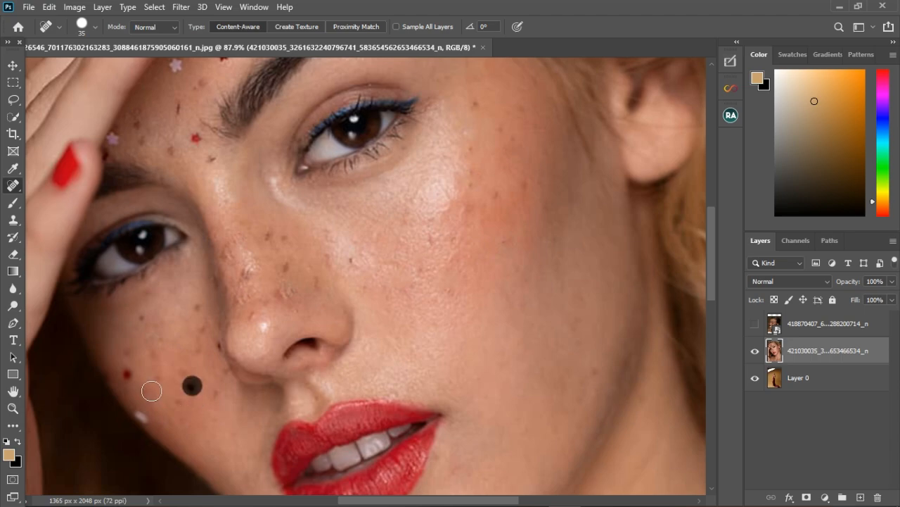
click(128, 373)
drag(140, 417, 172, 416)
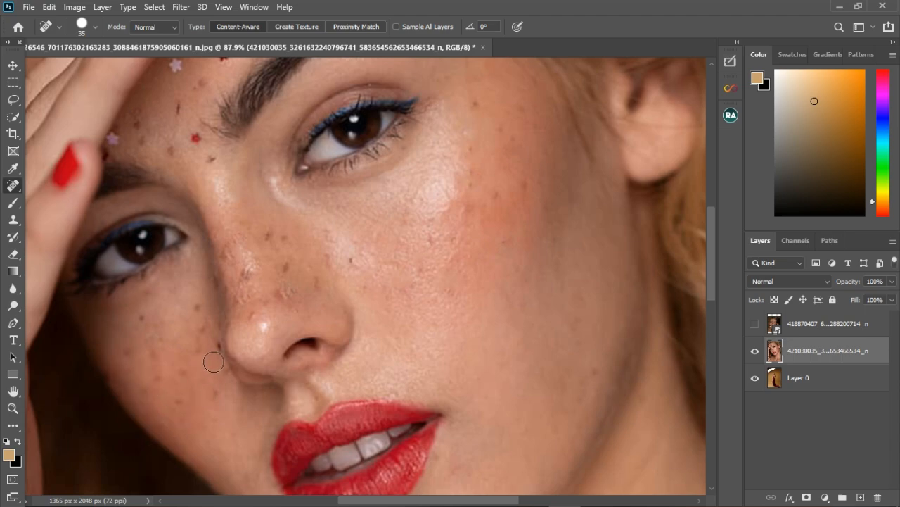
click(218, 348)
click(197, 137)
click(213, 162)
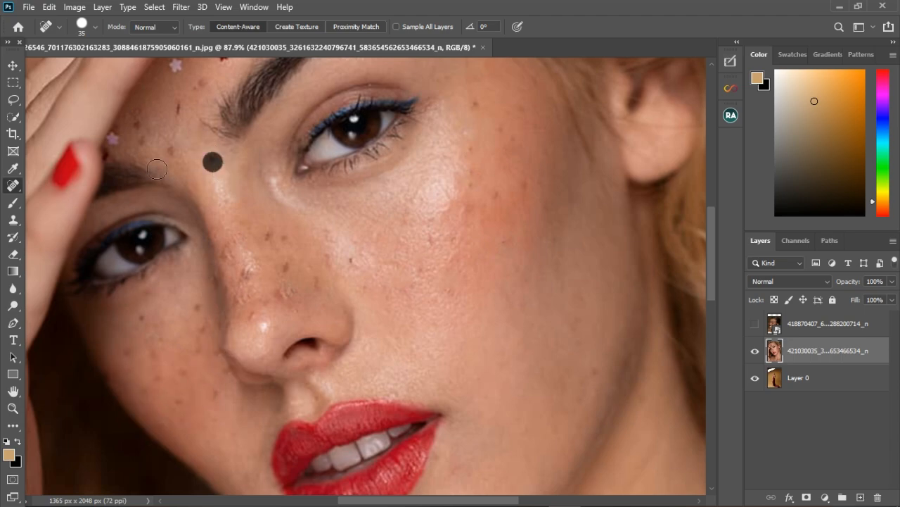
- Lasso the star stickers on the forehead and patch them with nearby skin
click(13, 99)
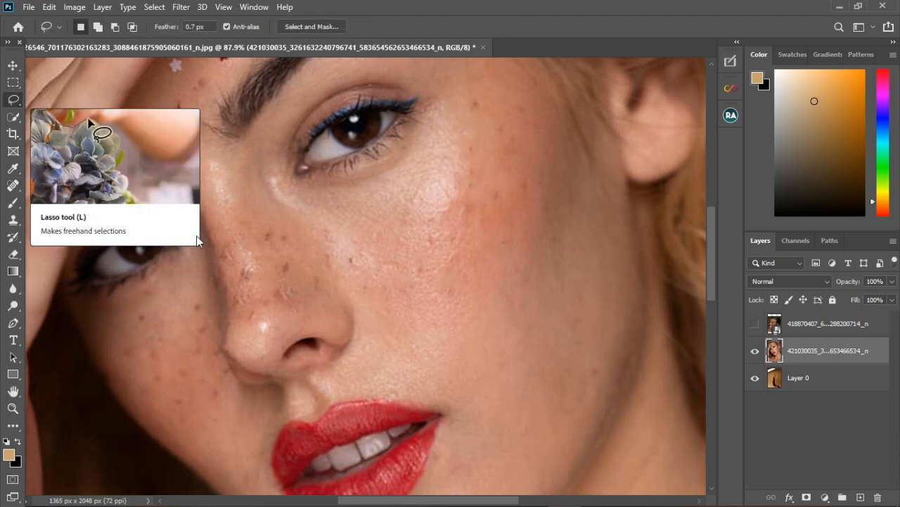
scroll(288, 211, down, 3)
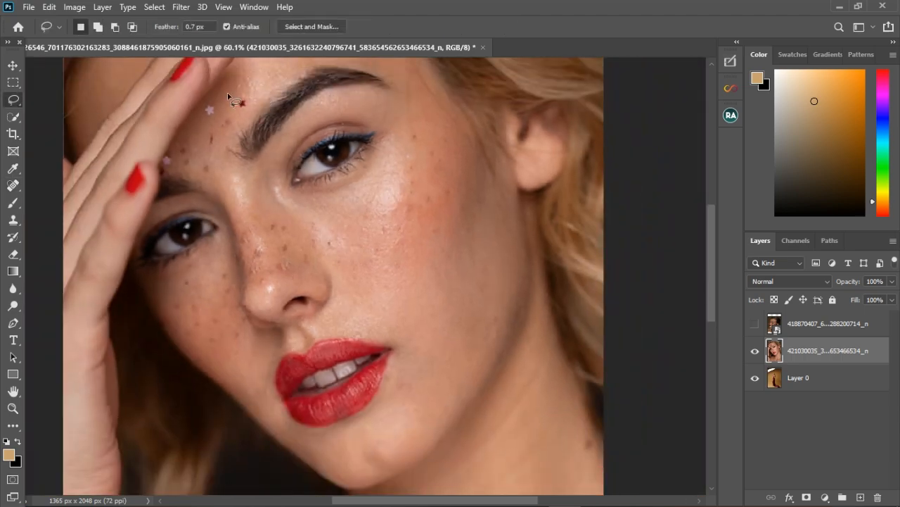
drag(241, 114, 234, 98)
drag(14, 188, 58, 207)
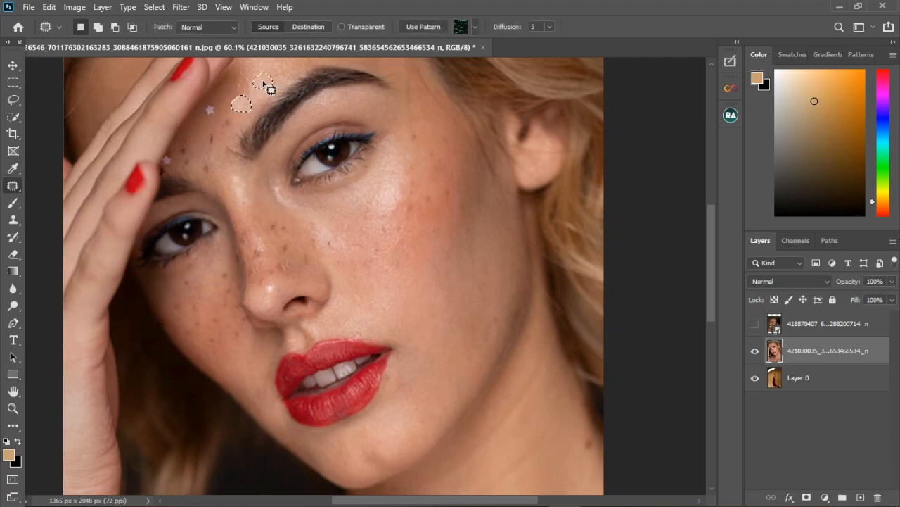
drag(263, 83, 263, 83)
key(ctrl+d)
mouse_move(214, 101)
mouse_down()
mouse_move(204, 119)
mouse_move(227, 114)
mouse_move(211, 106)
mouse_move(237, 91)
mouse_up()
mouse_move(208, 132)
mouse_down()
mouse_move(221, 149)
mouse_move(210, 137)
mouse_up()
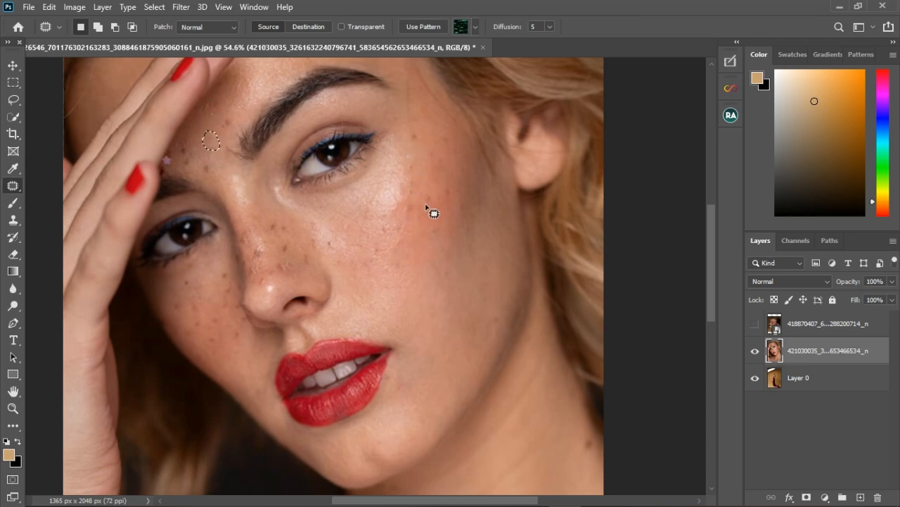
- Show the top portrait layer and deselect
scroll(422, 211, down, 3)
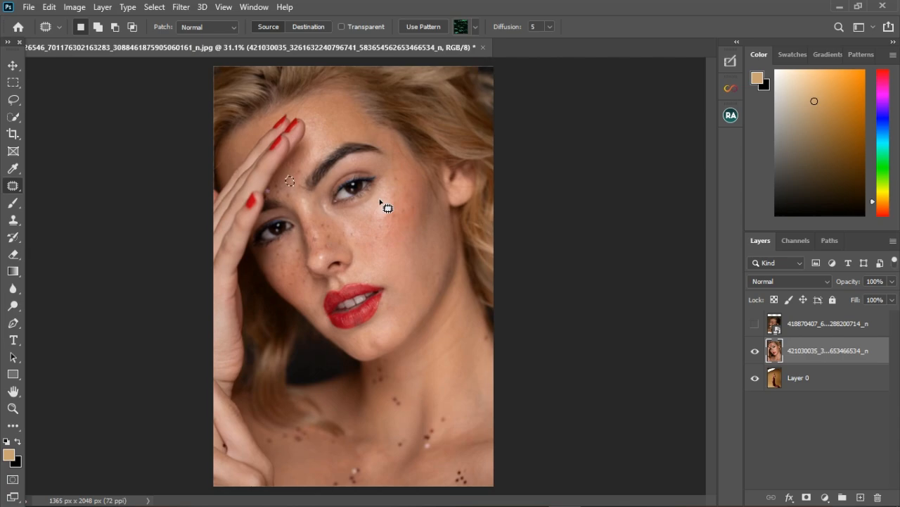
click(754, 325)
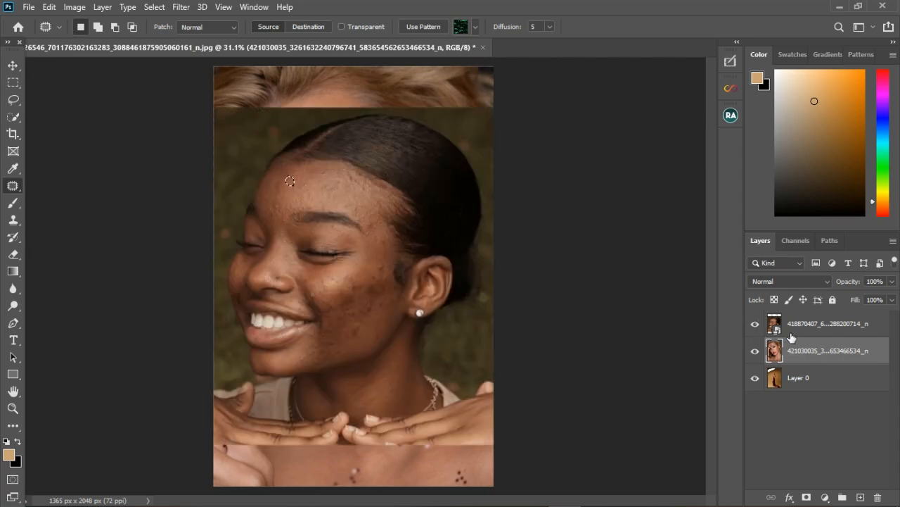
key(ctrl+d)
- Scale the top portrait layer to 106.66% and reposition it to fill the canvas
click(13, 65)
key(ctrl+t)
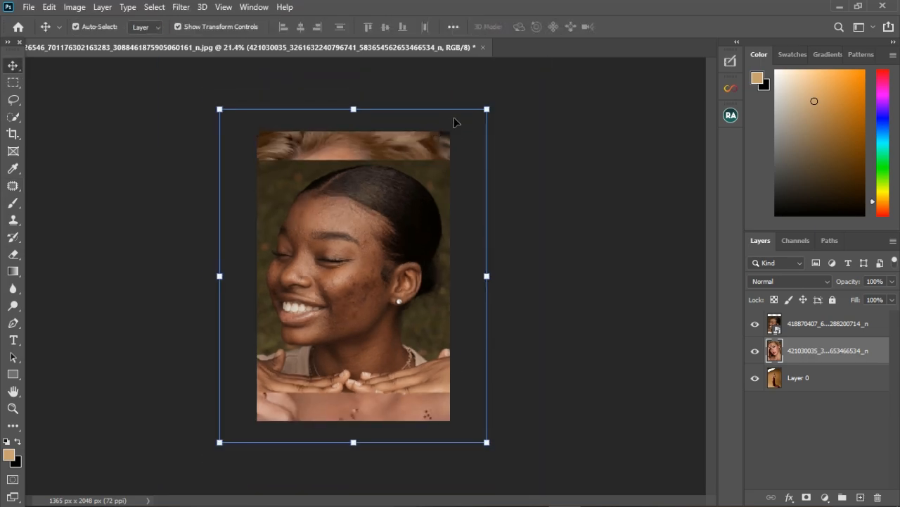
click(809, 324)
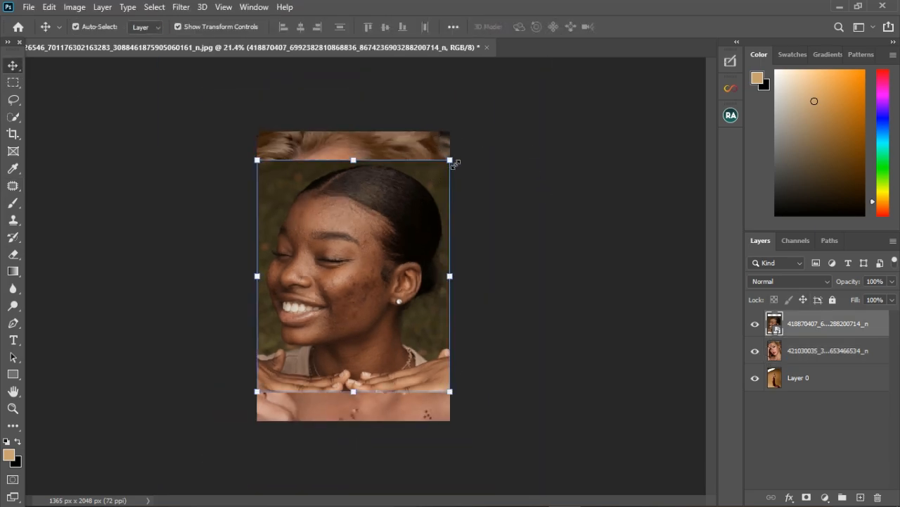
drag(456, 163, 485, 138)
drag(348, 195, 361, 201)
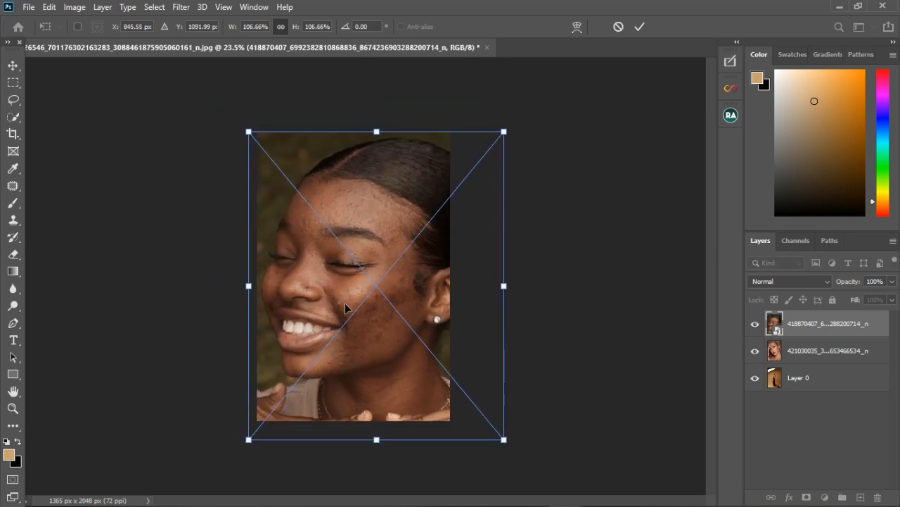
scroll(344, 302, up, 5)
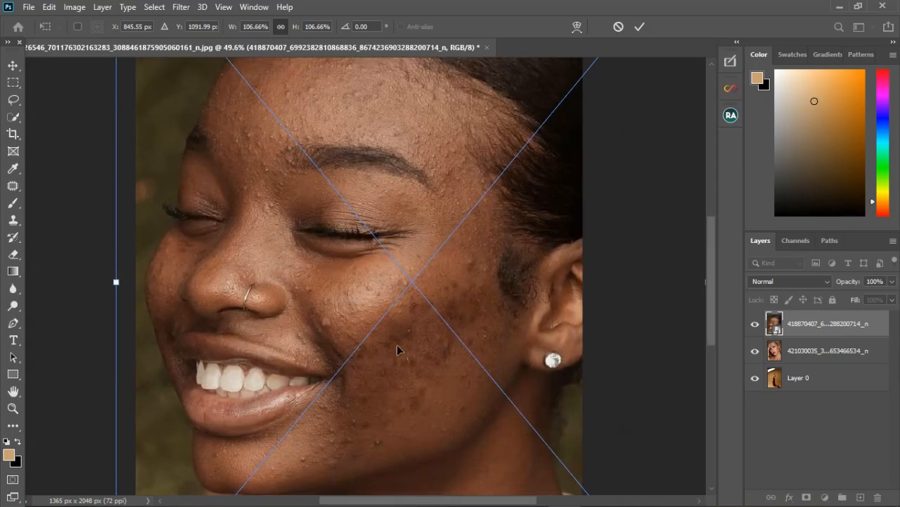
key(Return)
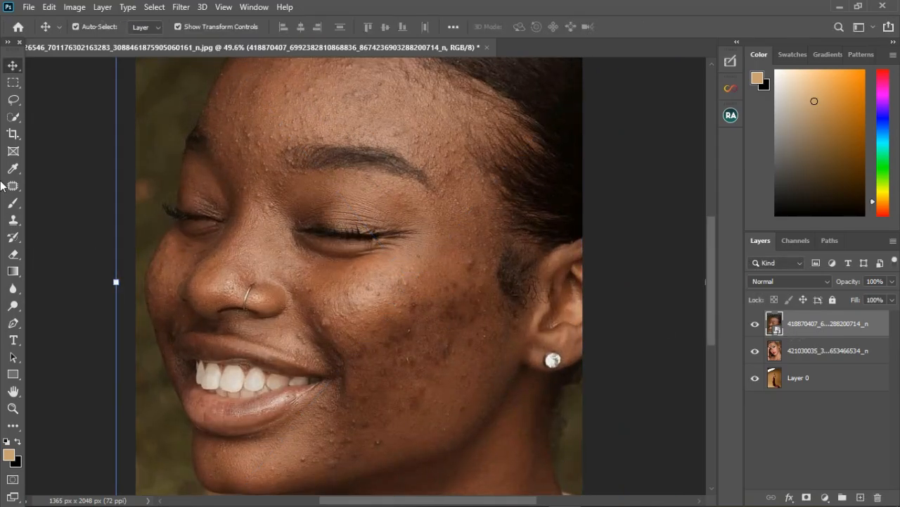
- Choose the Spot Healing Brush and rasterize the top portrait layer
right_click(13, 173)
right_click(12, 186)
click(31, 186)
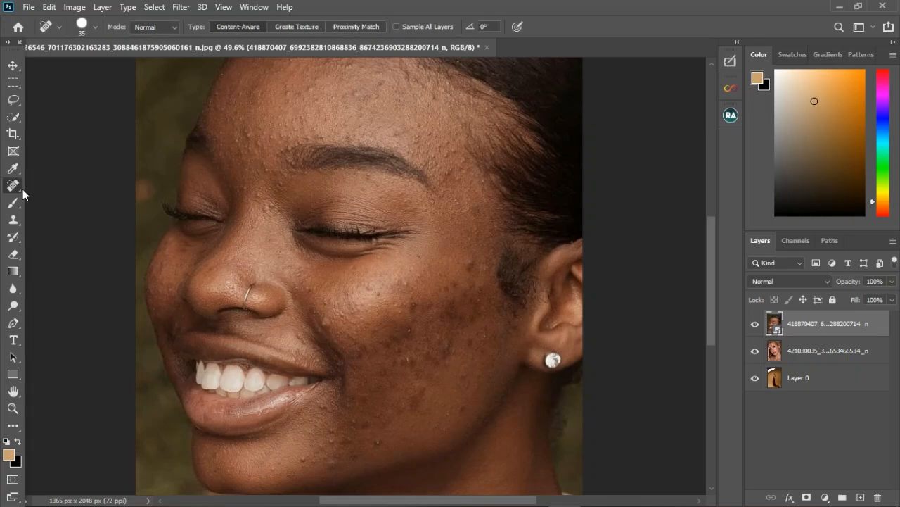
right_click(14, 186)
click(67, 186)
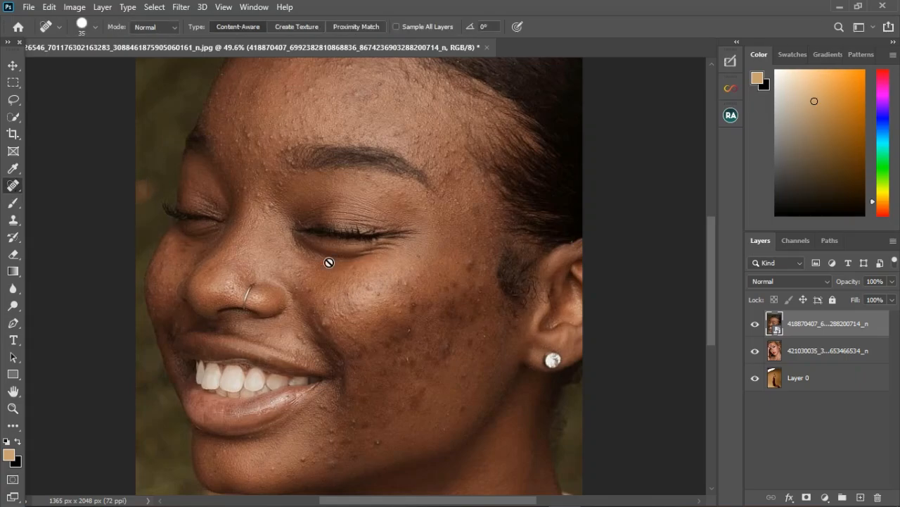
right_click(804, 334)
click(681, 253)
- Spot-heal blemishes on the cheek and nose of the smiling portrait
click(472, 264)
click(324, 311)
click(312, 289)
click(402, 290)
- Spot-heal the small bumps on the forehead above the brow
scroll(269, 145, up, 3)
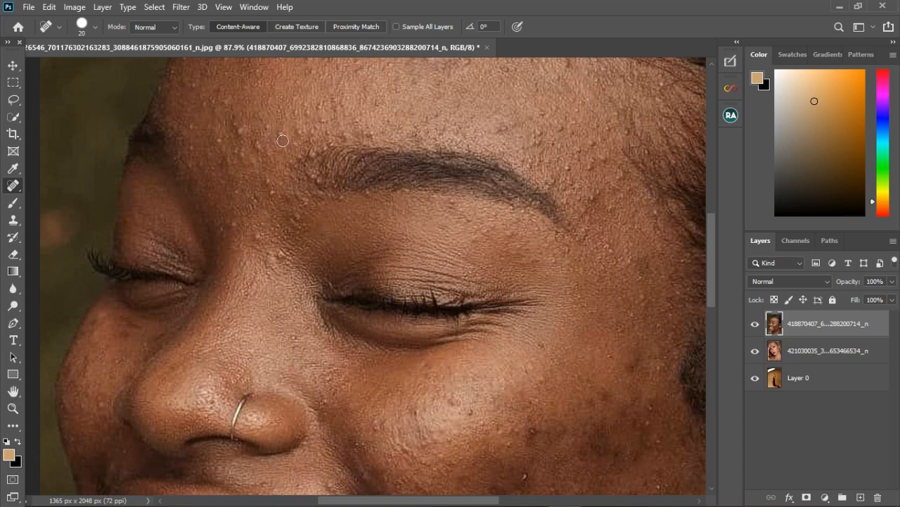
click(279, 137)
click(240, 135)
click(221, 137)
click(244, 130)
click(223, 106)
click(213, 106)
click(297, 110)
click(310, 113)
click(322, 119)
click(540, 134)
click(538, 141)
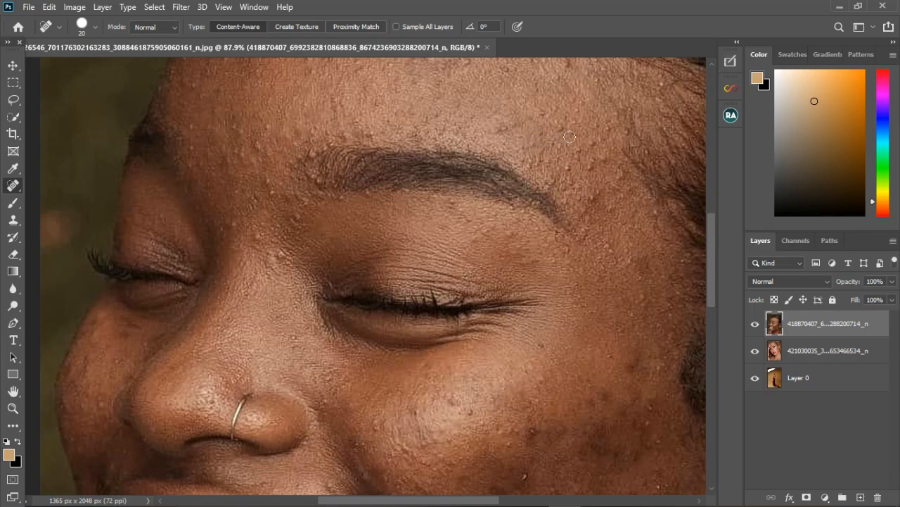
- Spot-heal the bumps on the right side of the forehead near the hairline
click(567, 133)
click(554, 146)
click(570, 166)
click(587, 170)
click(579, 147)
click(593, 143)
click(600, 157)
scroll(510, 167, down, 3)
scroll(510, 167, down, 3)
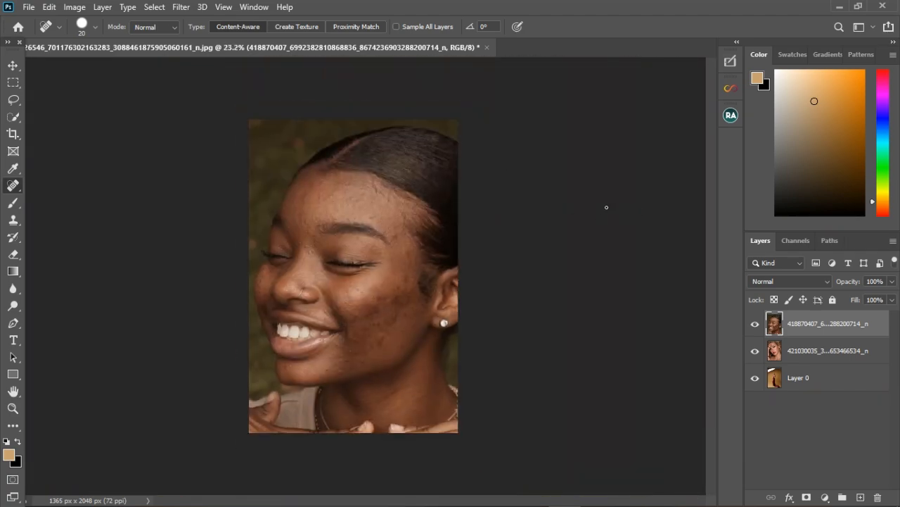
scroll(359, 210, up, 2)
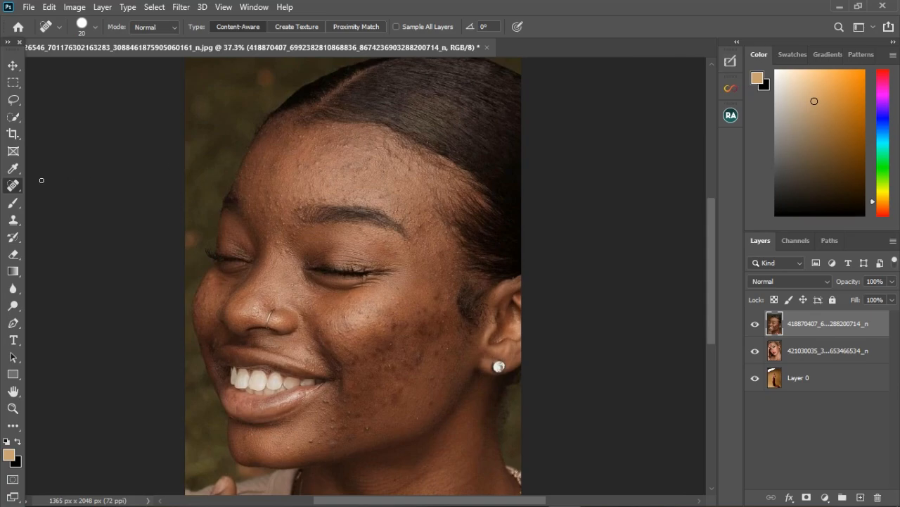
click(12, 100)
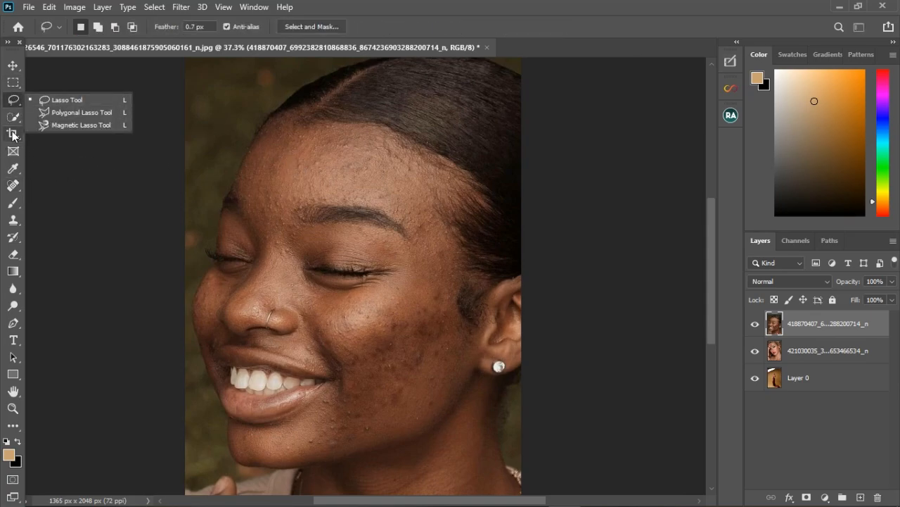
click(13, 185)
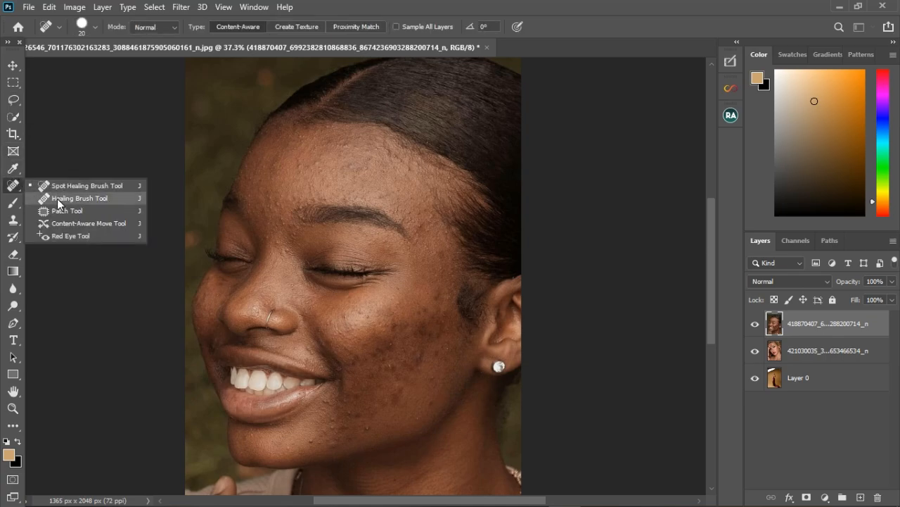
click(19, 188)
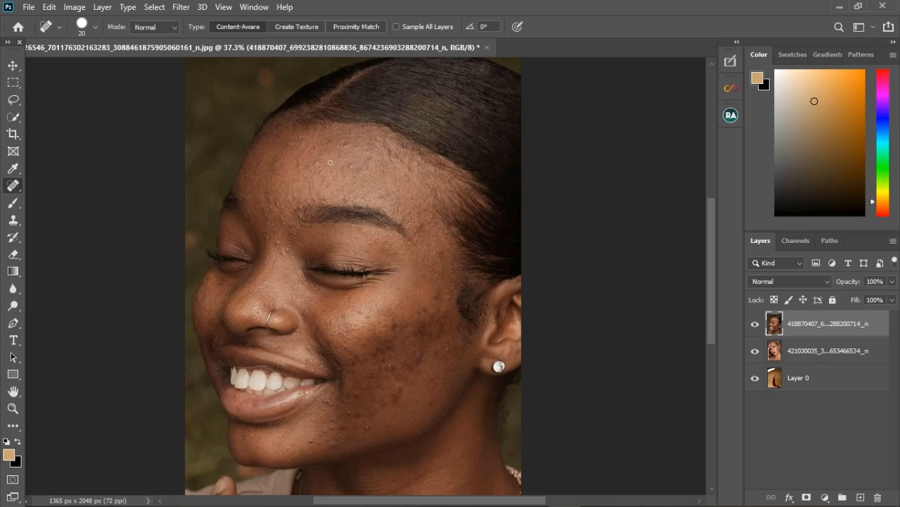
scroll(349, 156, down, 3)
scroll(367, 248, up, 3)
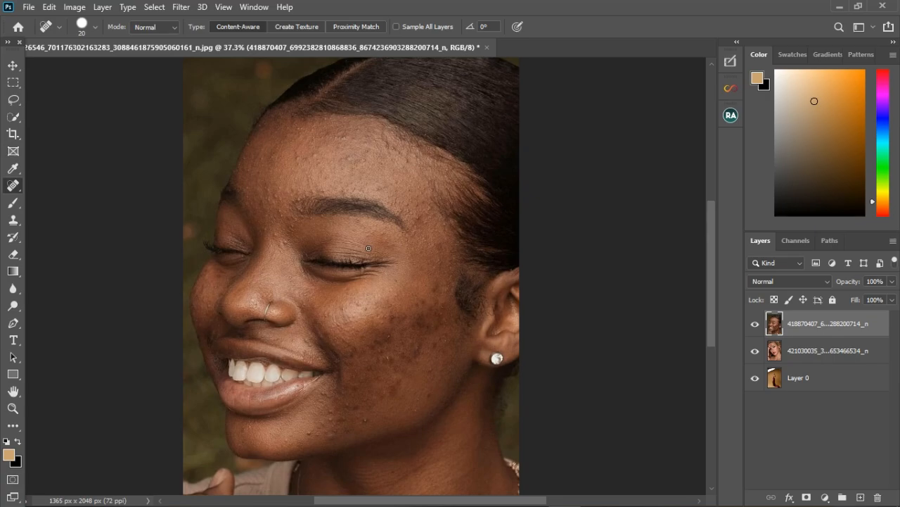
scroll(362, 221, down, 2)
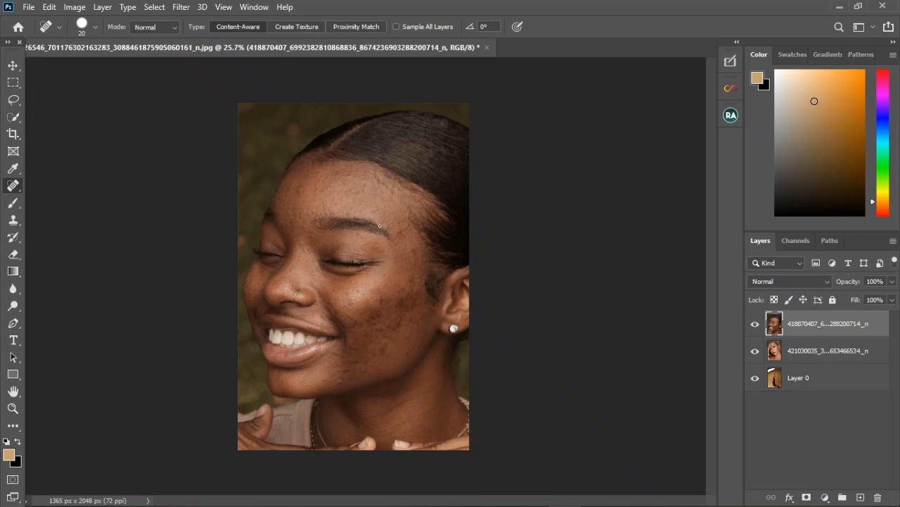
- Hide the two portrait layers so only the maternity photo on Layer 0 shows
click(755, 324)
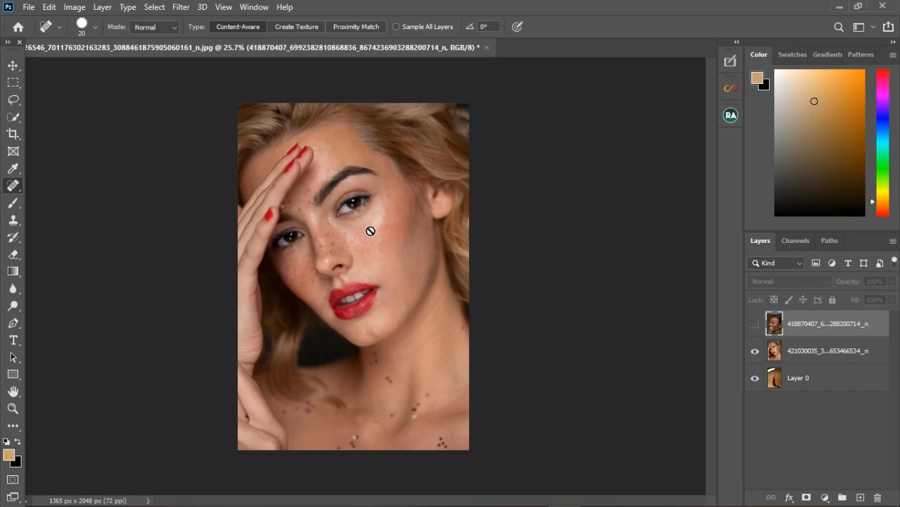
scroll(367, 228, up, 1)
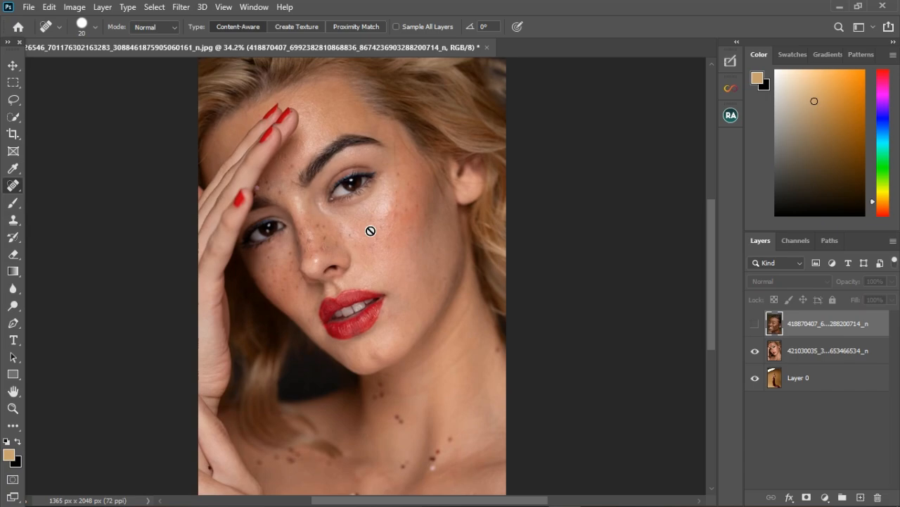
scroll(371, 231, down, 1)
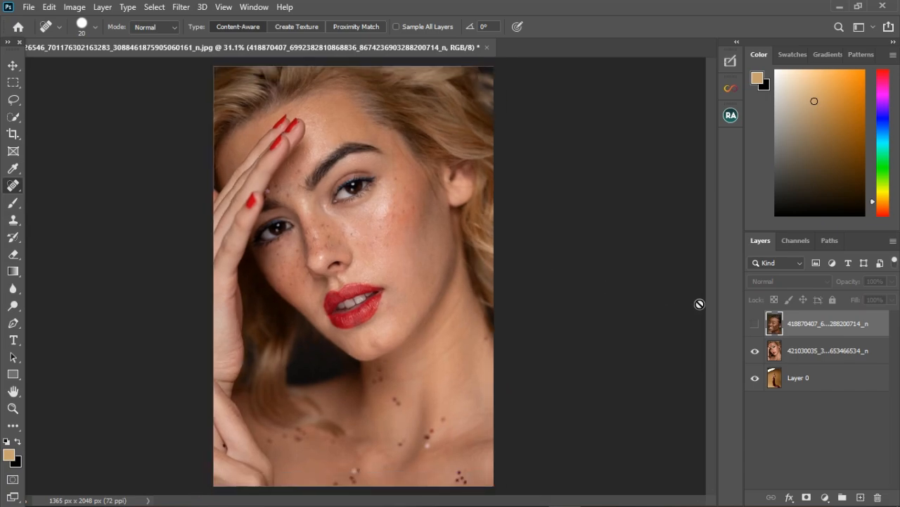
click(757, 354)
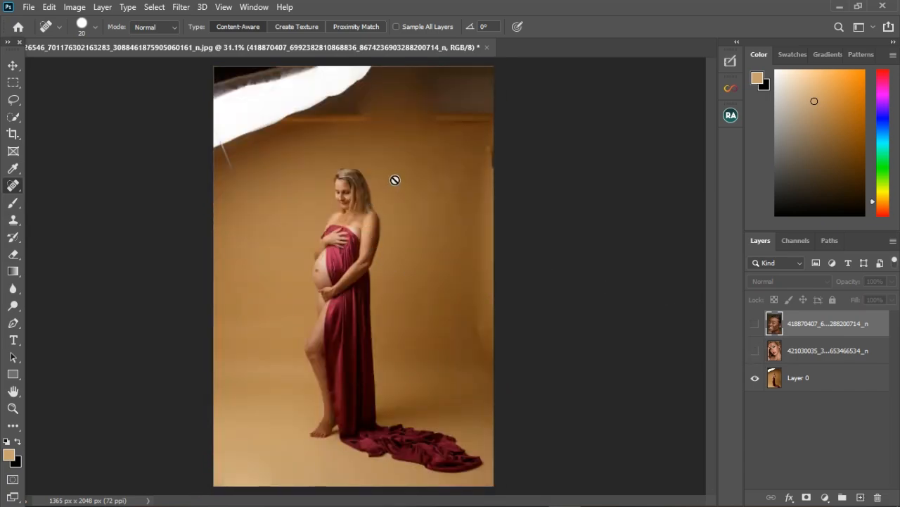